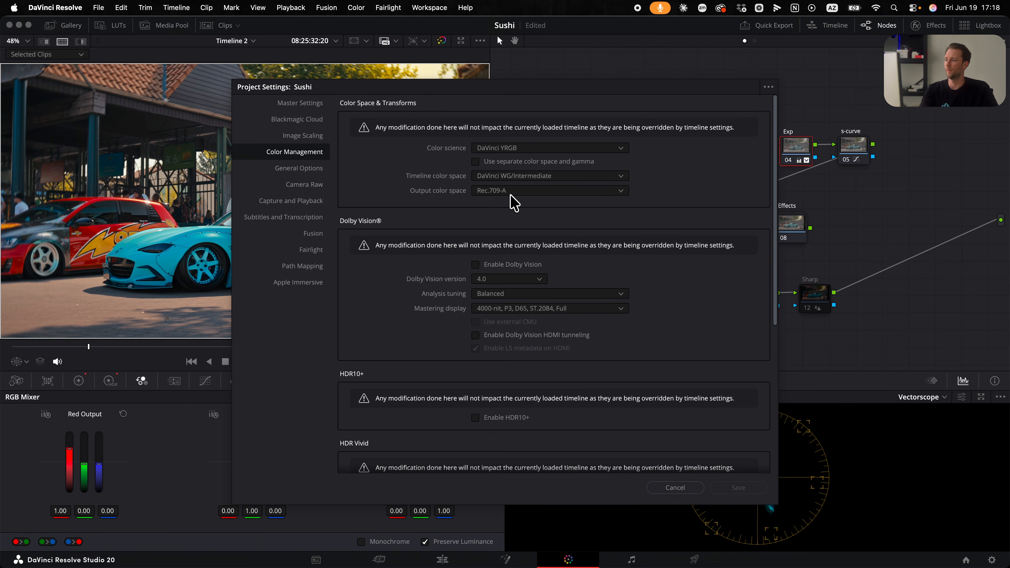
Check the output color space choices, keep Rec.709-A, and save the current project settings as the default preset.
click(513, 191)
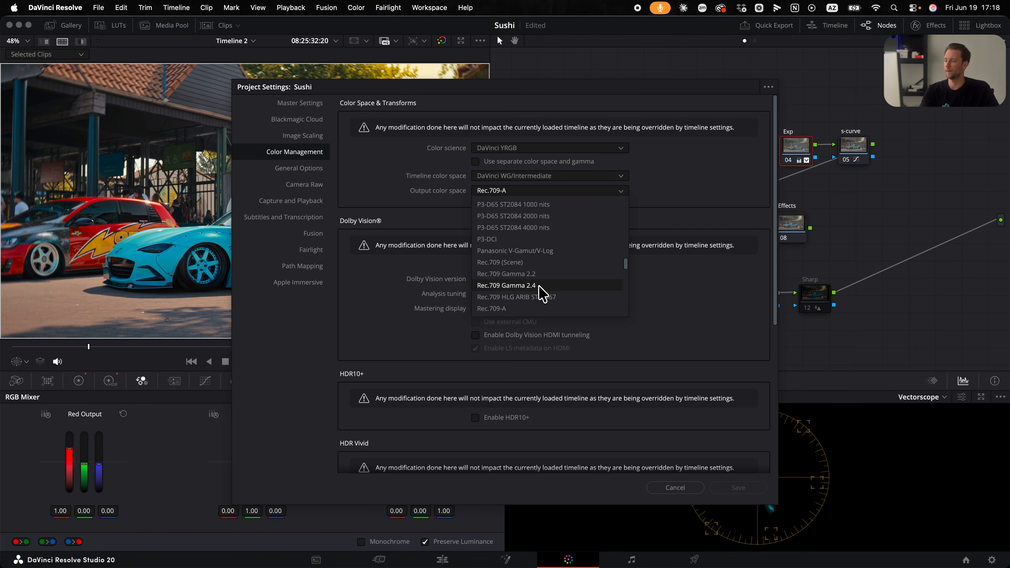
key(Escape)
click(768, 86)
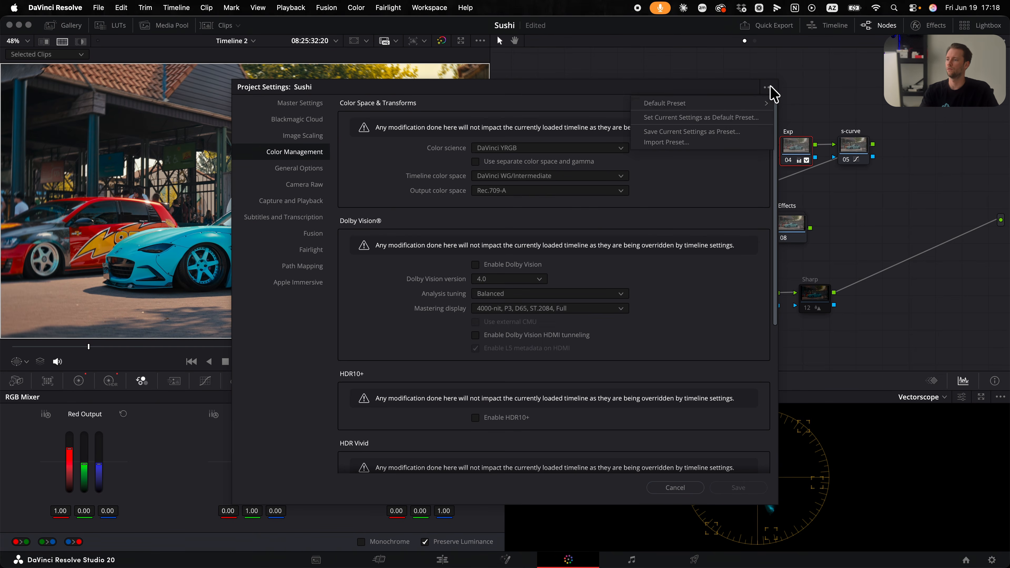
click(699, 119)
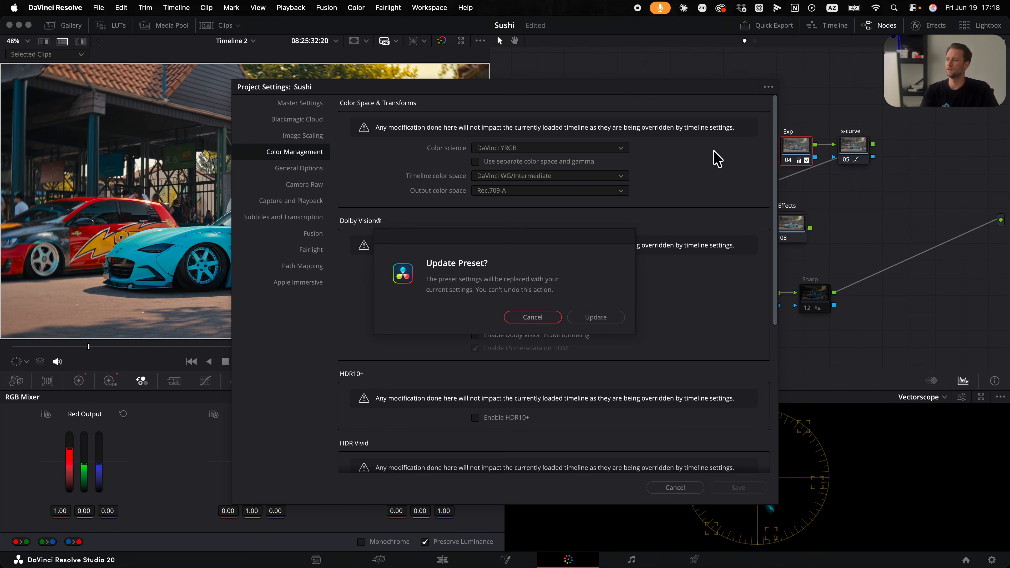
click(613, 323)
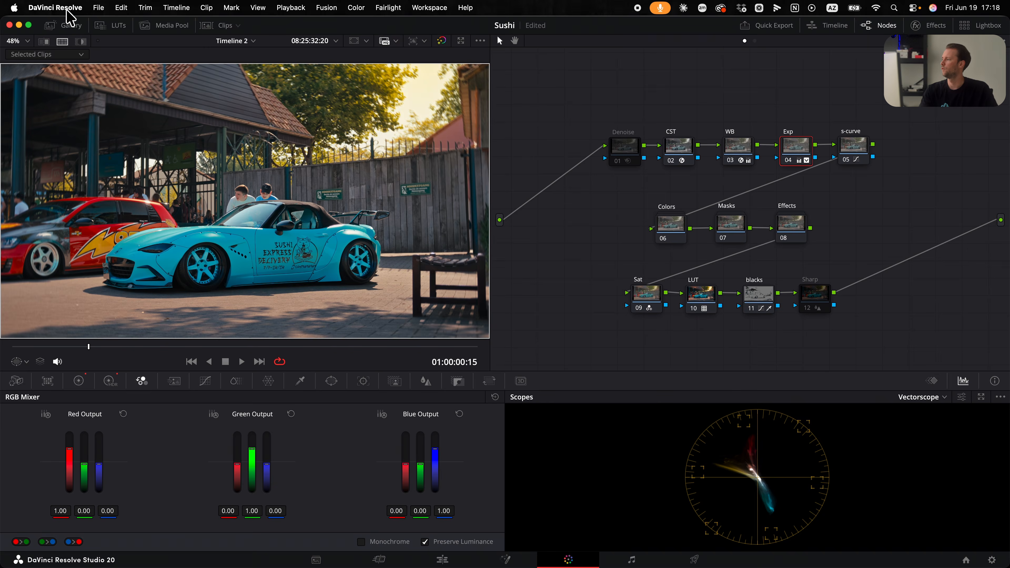
Review the viewer color profile and Rec.709-A tagging options in the General system preferences without changing them.
click(67, 11)
click(68, 44)
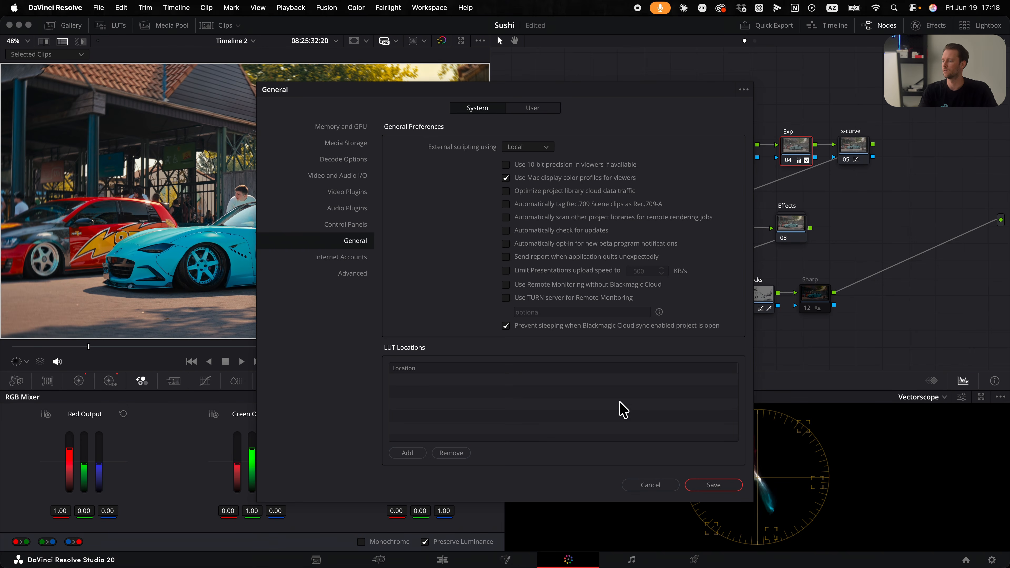
click(650, 485)
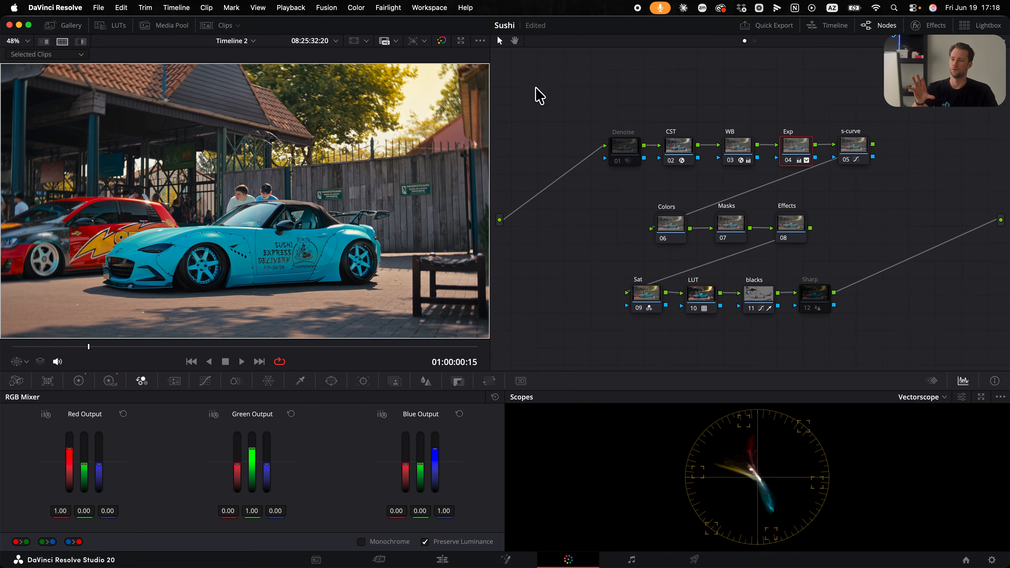
Delete all twelve nodes of the clip's grade.
drag(509, 81, 950, 350)
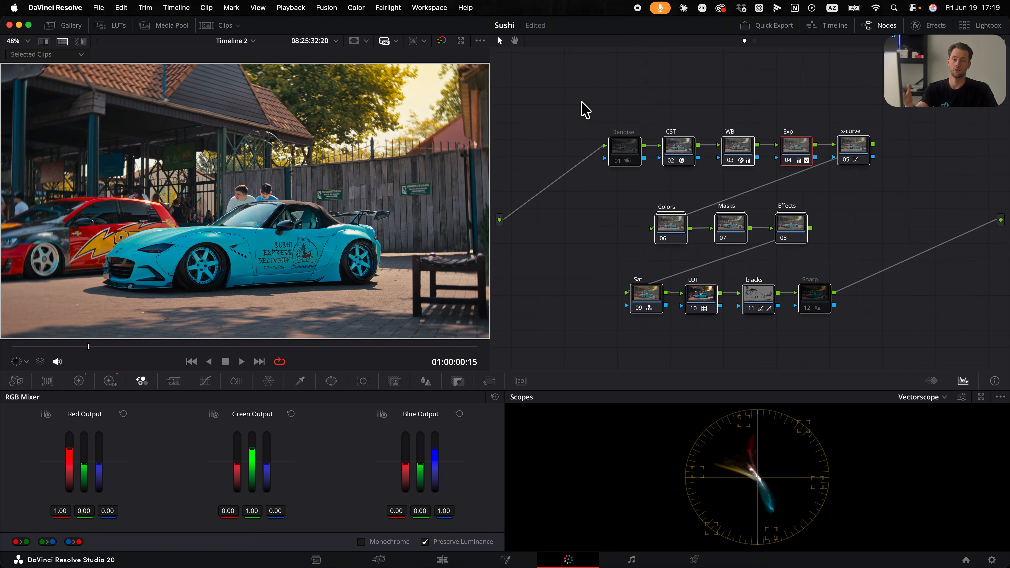
click(562, 99)
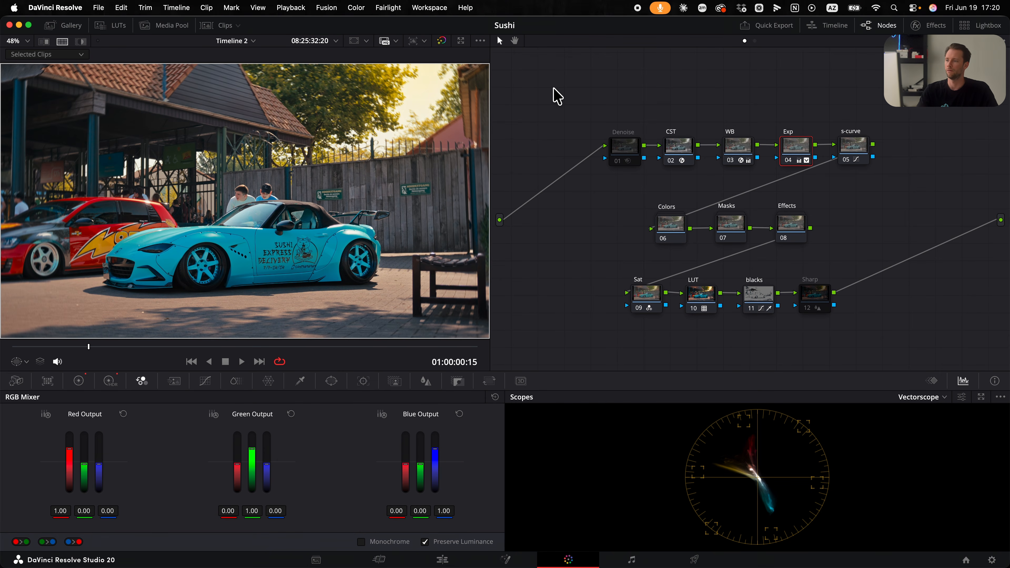
drag(536, 79, 943, 360)
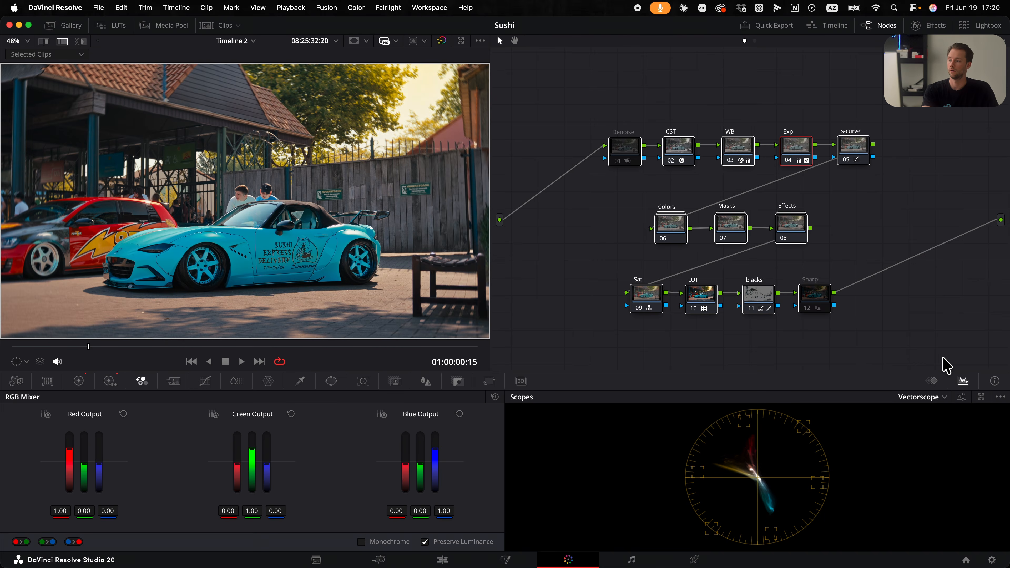
key(Delete)
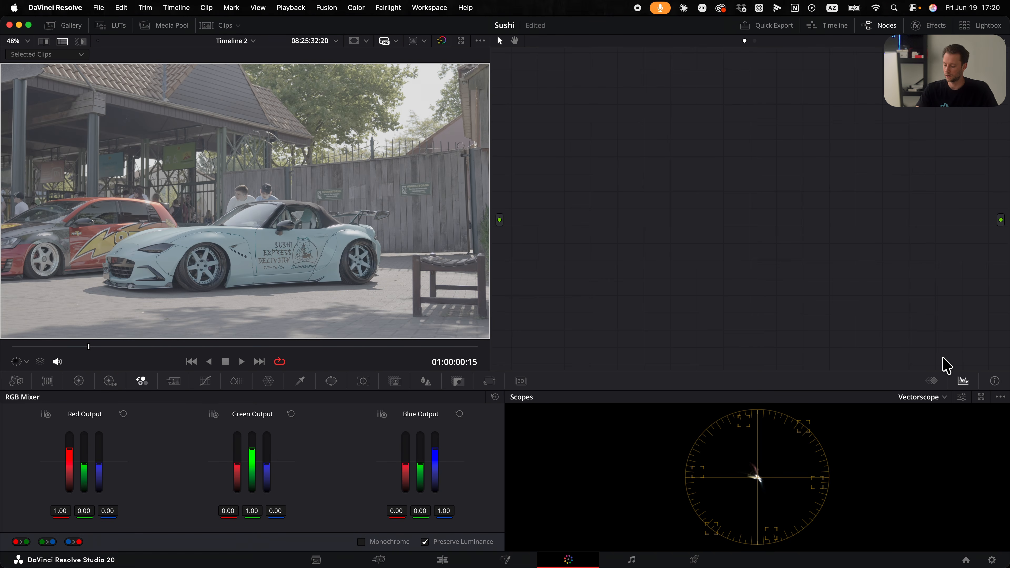
Add six serial nodes to the empty node graph.
key(alt+s)
key(alt+s)
key(alt+s)
key(alt+s)
key(alt+s)
key(alt+s)
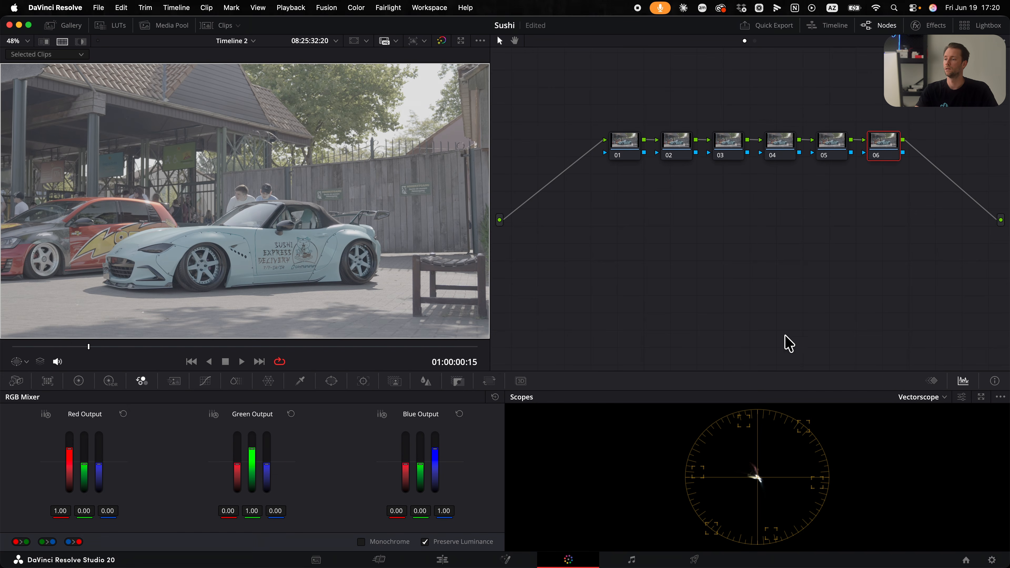
Remove the blank serial nodes and bring back the clip's original labelled node tree.
key(Delete)
key(Delete)
key(Delete)
key(Delete)
key(Delete)
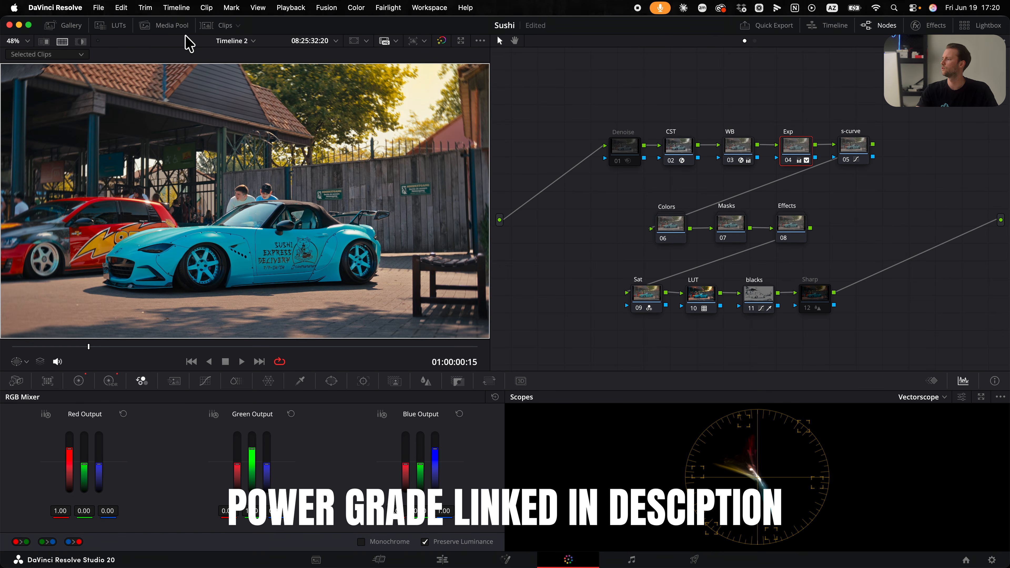
Replace the clip's existing nodes with the grade of still 2.1.1 from the PowerGrade 1 album in the gallery.
click(81, 28)
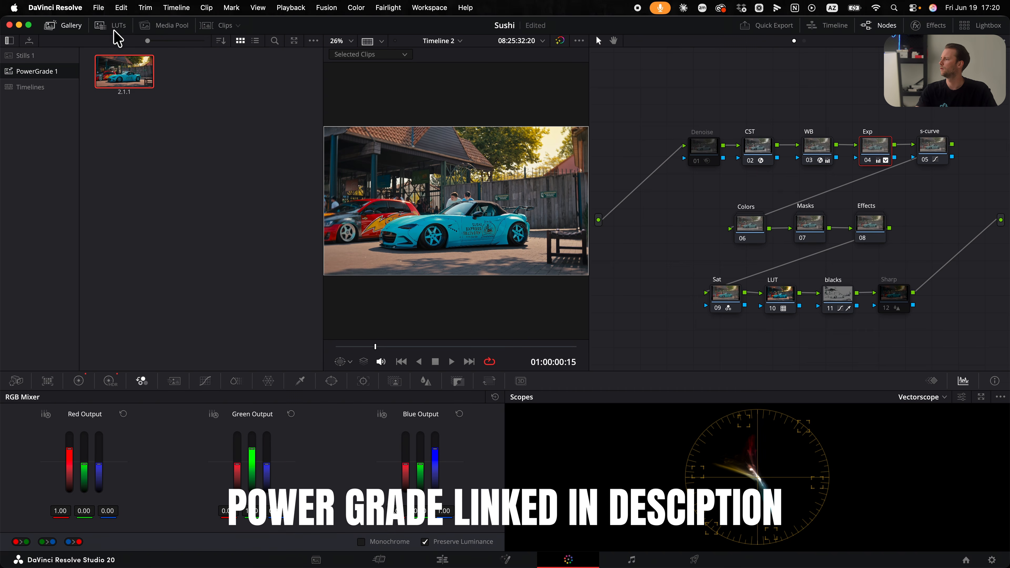
drag(646, 87, 970, 309)
key(Delete)
double_click(130, 74)
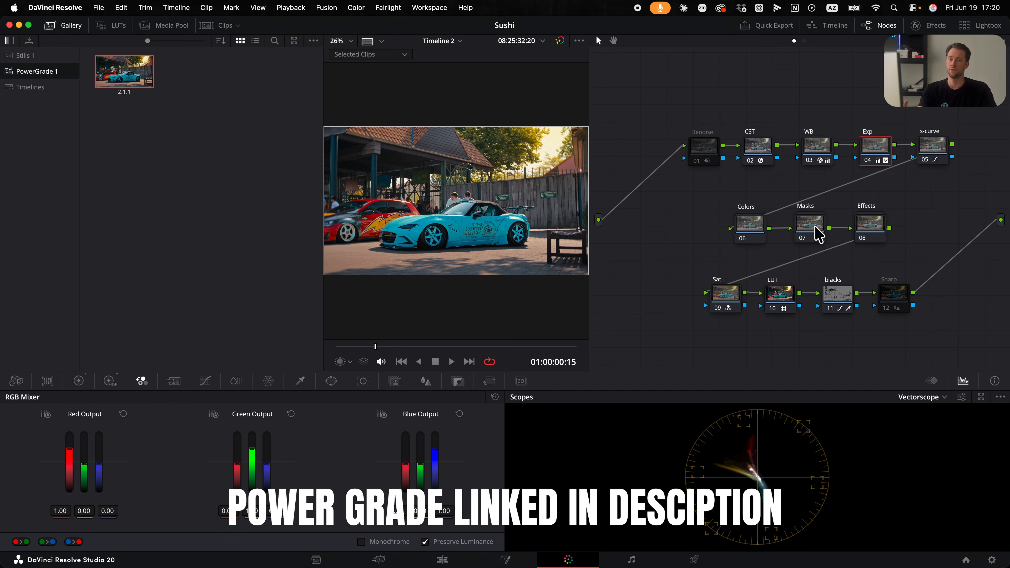
click(68, 27)
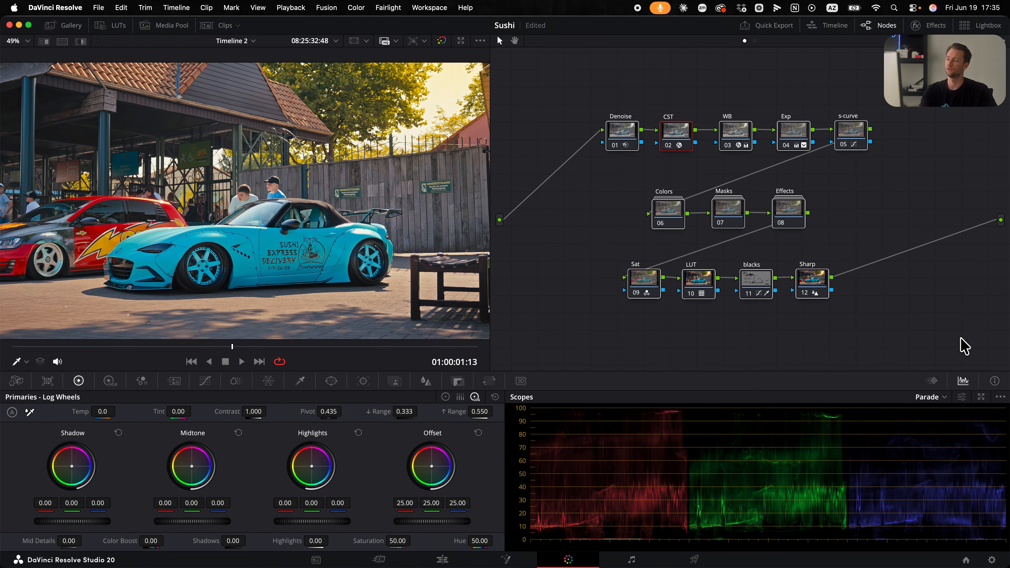
Disable all nodes of the grade and reset the CST node.
key(alt+d)
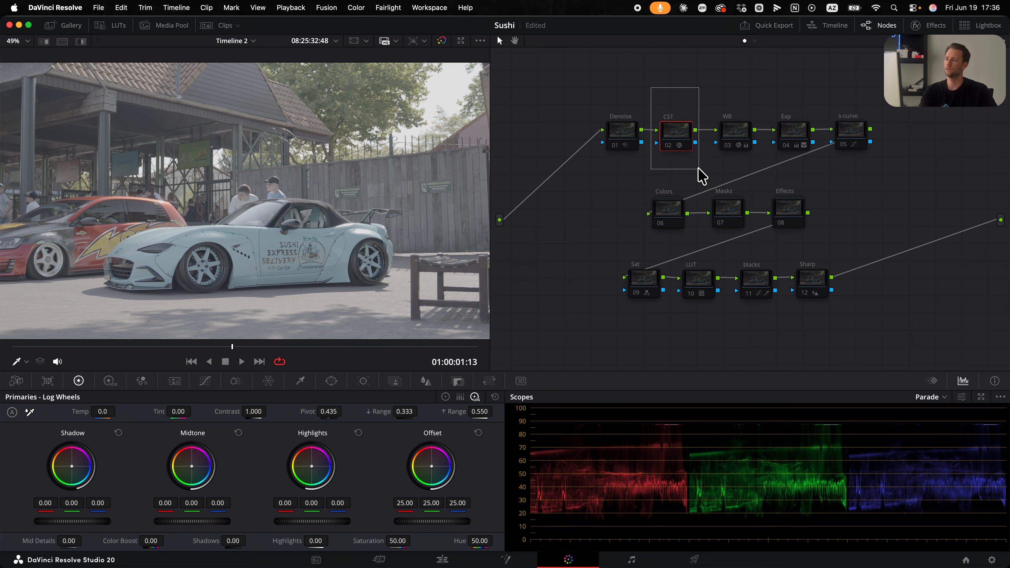
right_click(672, 132)
click(707, 139)
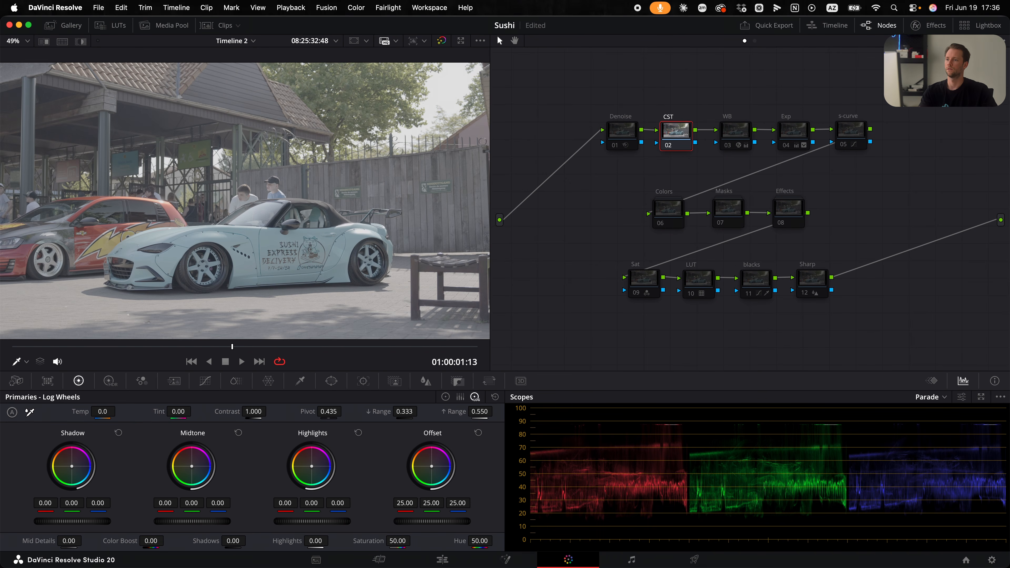
Search the effects library for "color space" and apply the Color Space Transform effect to the CST node.
click(926, 29)
click(869, 62)
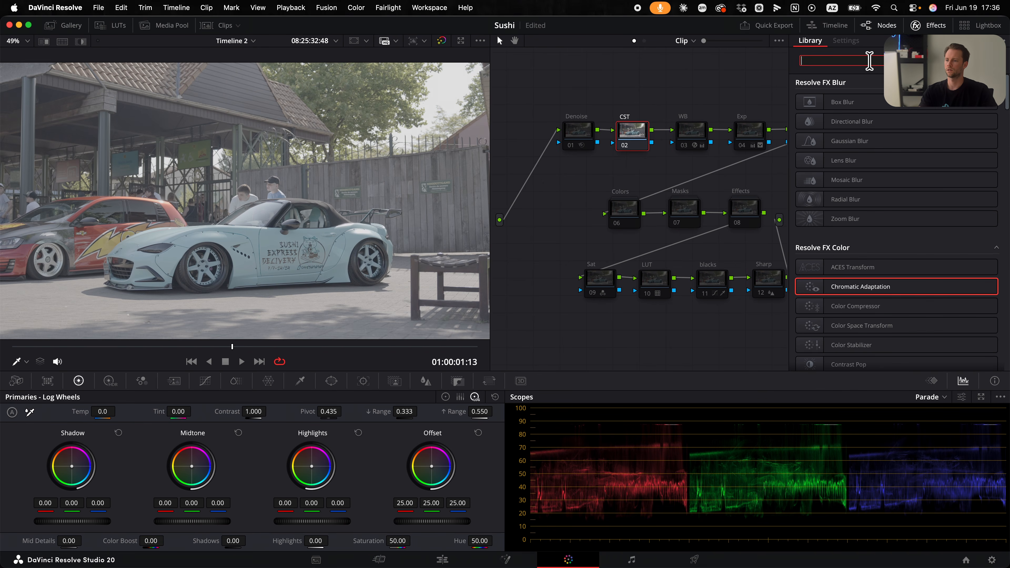
text(co)
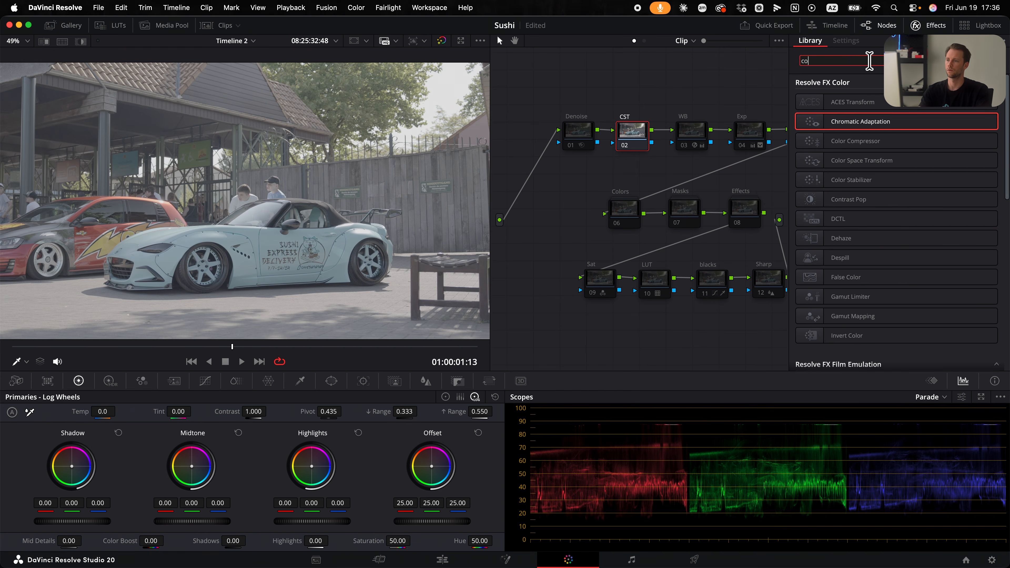
text(lor space)
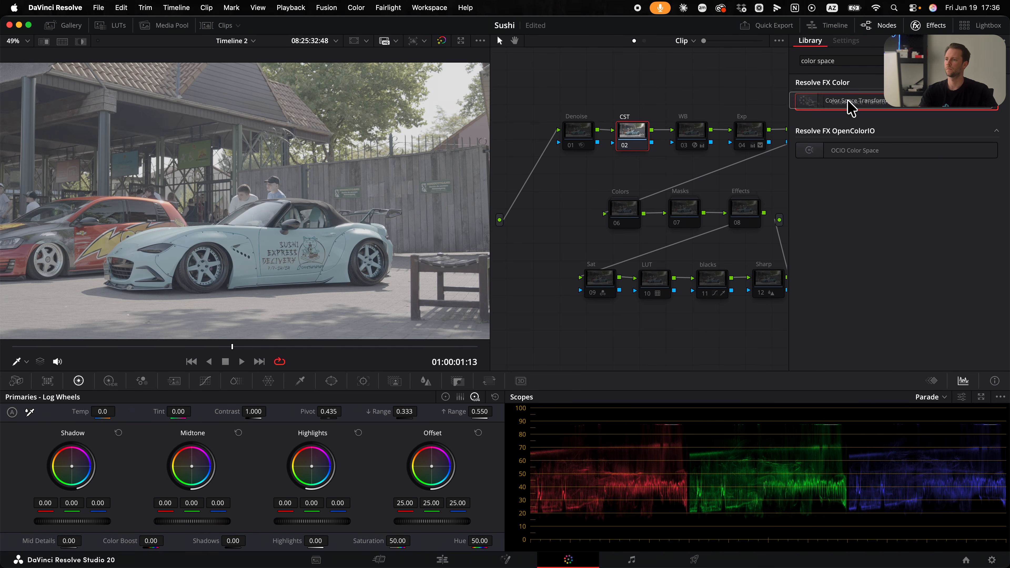
drag(850, 103, 633, 132)
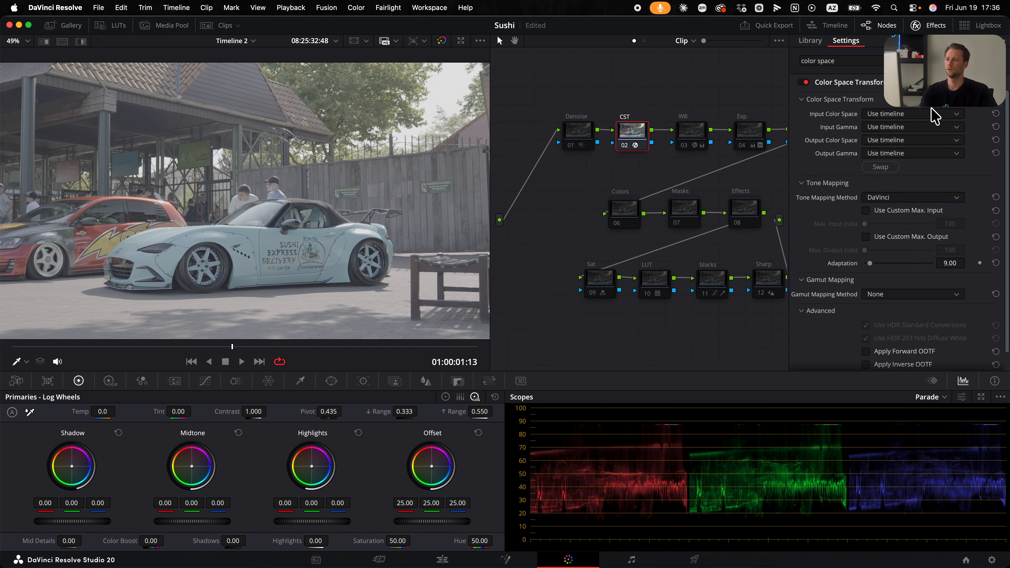
Set the Color Space Transform's input color space to Sony S-Gamut3.Cine and input gamma to Sony S-Log3.
click(882, 115)
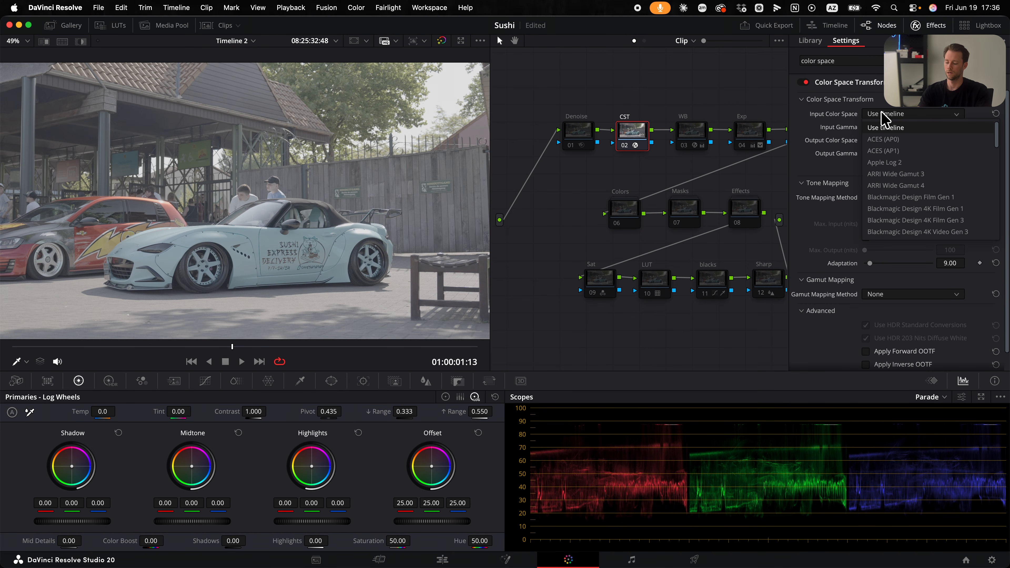
key(s)
scroll(914, 149, down, 5)
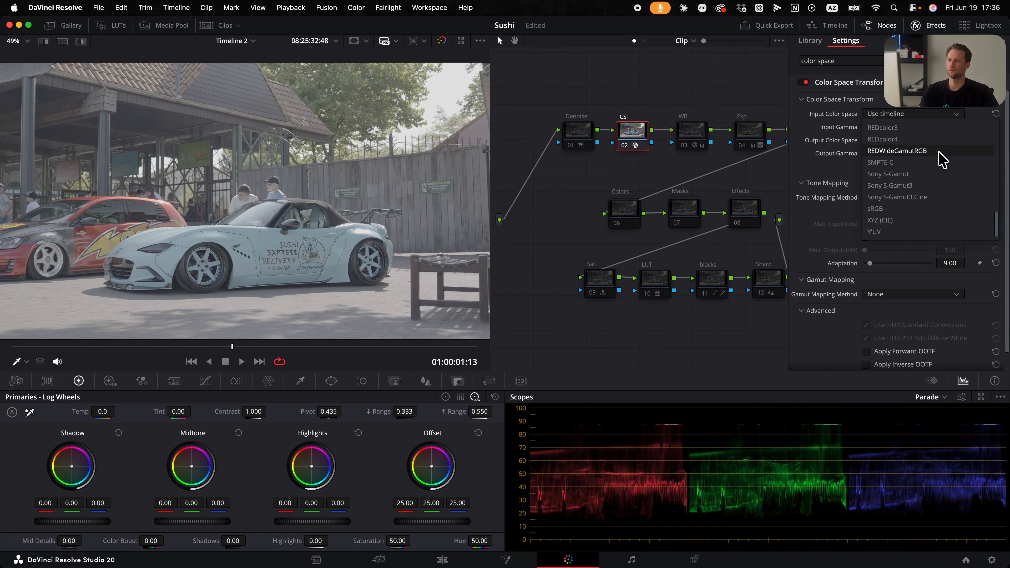
click(916, 197)
click(885, 127)
key(s)
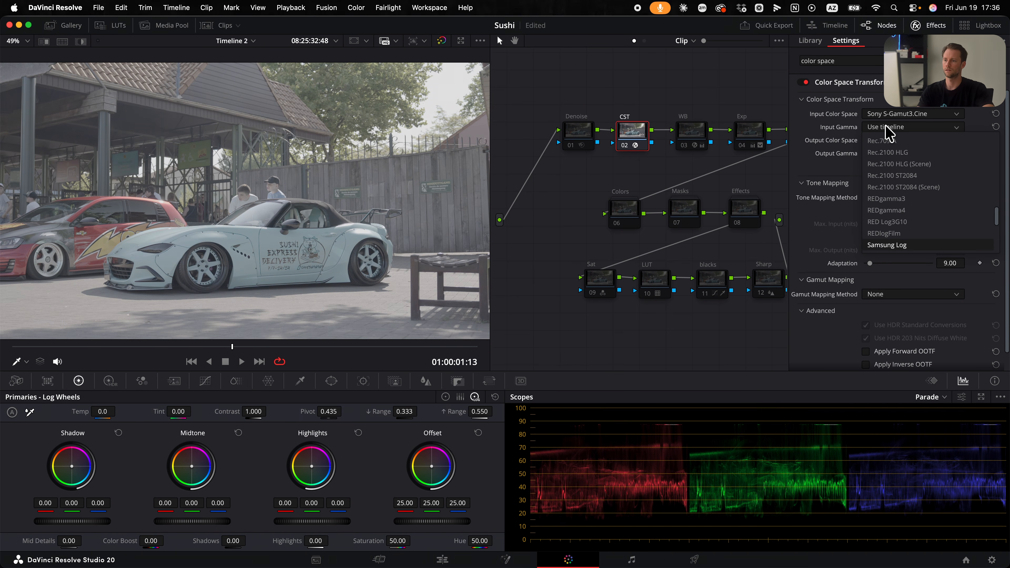
click(897, 179)
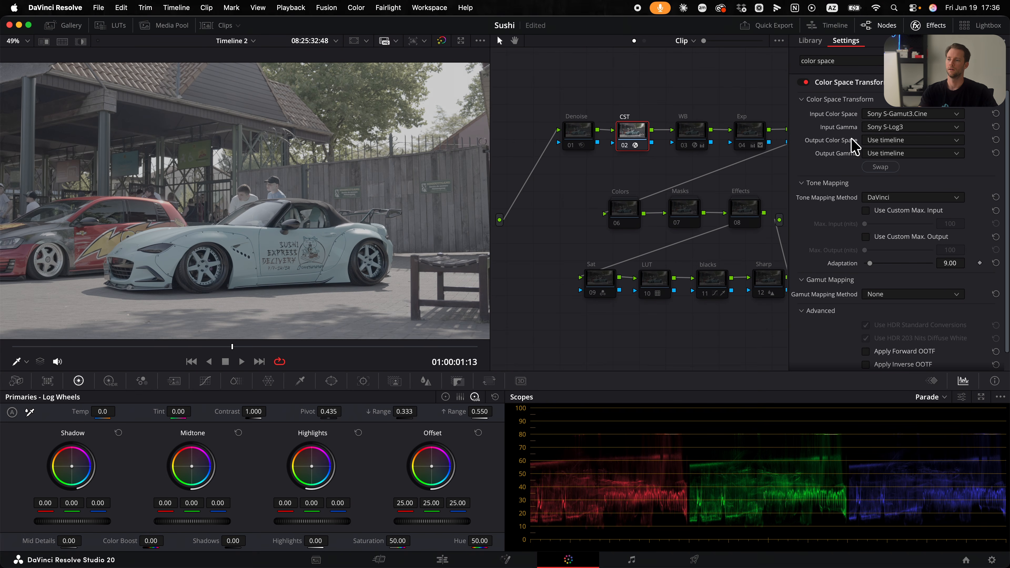
Set the Color Space Transform's output color space to DaVinci Wide Gamut and output gamma to DaVinci Intermediate.
click(887, 140)
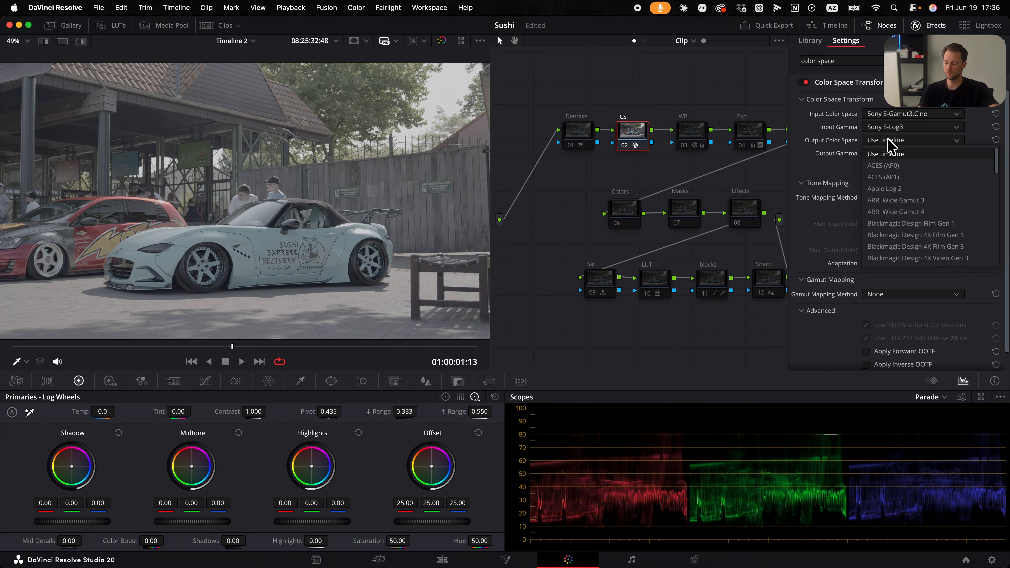
key(d)
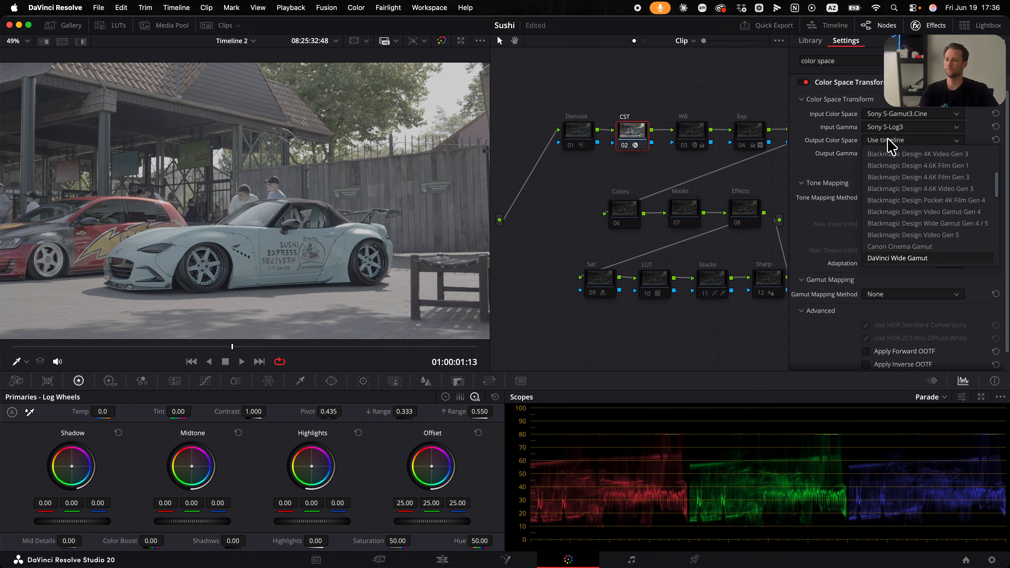
scroll(914, 223, down, 2)
click(897, 211)
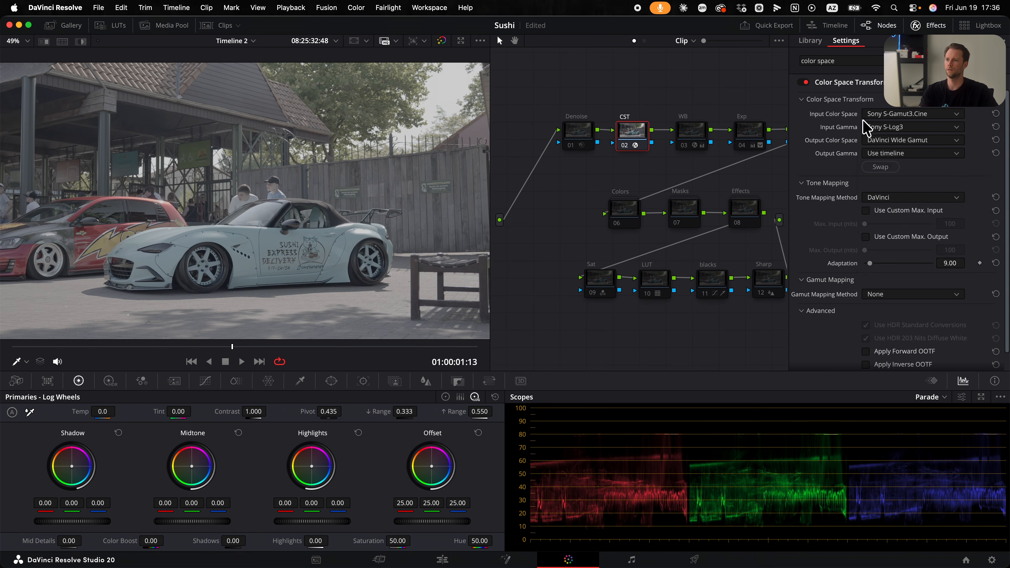
click(892, 155)
key(d)
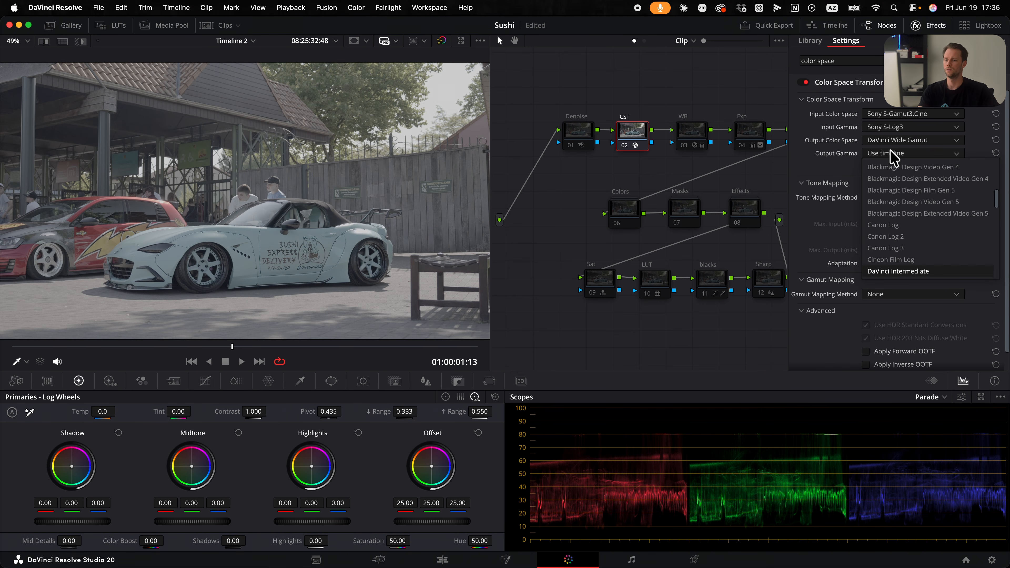
click(910, 271)
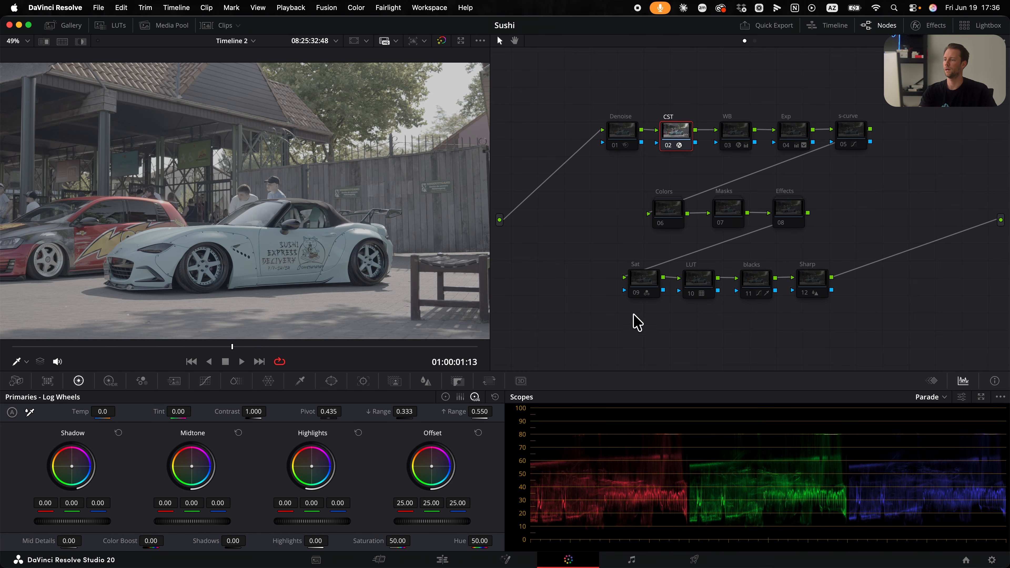
Reset the grade of the Sat node.
click(639, 278)
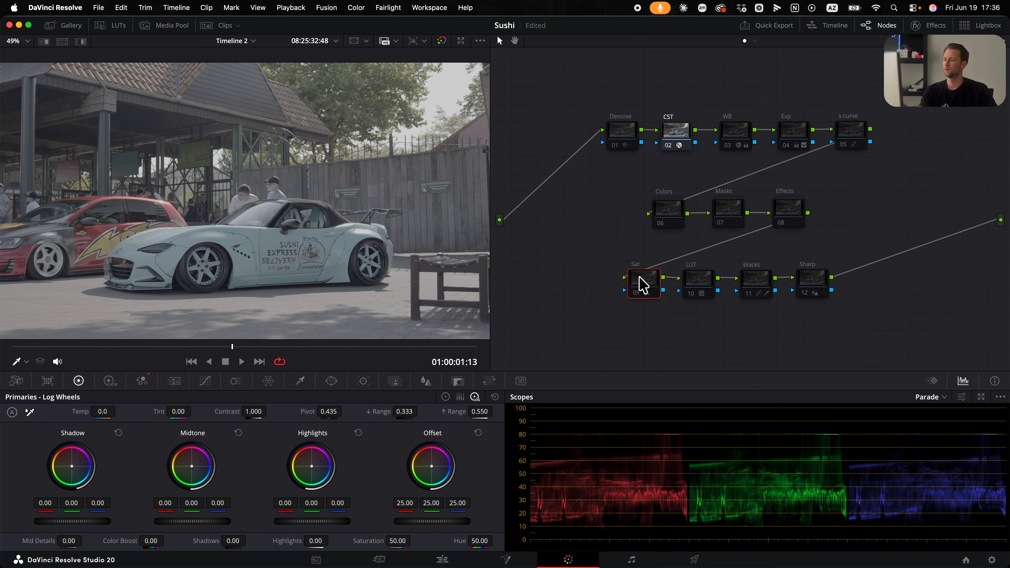
right_click(640, 279)
click(673, 288)
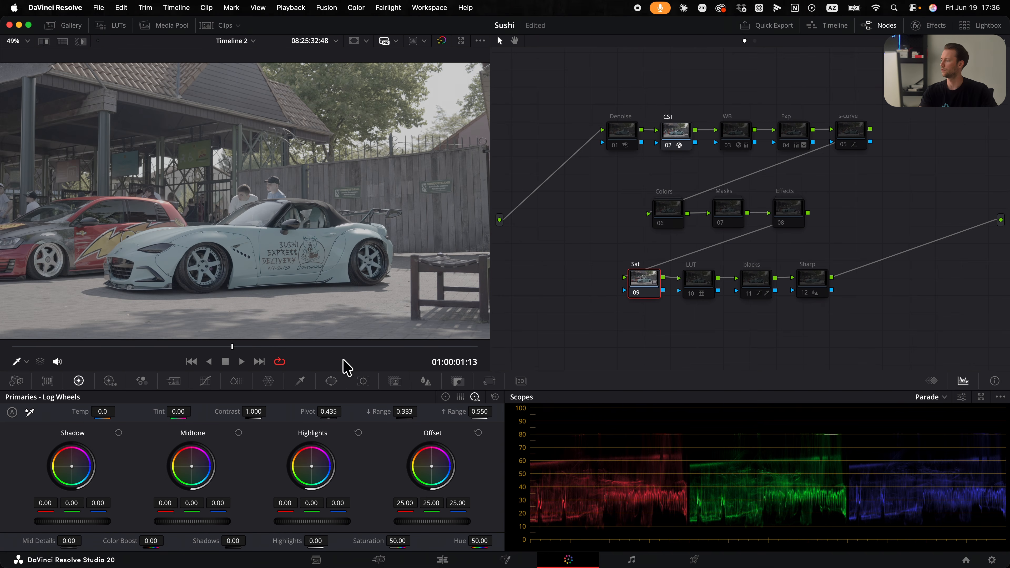
Set the Sat node's RGB Mixer to 2.00 for red in Red Output, green in Green Output and blue in Blue Output.
click(142, 381)
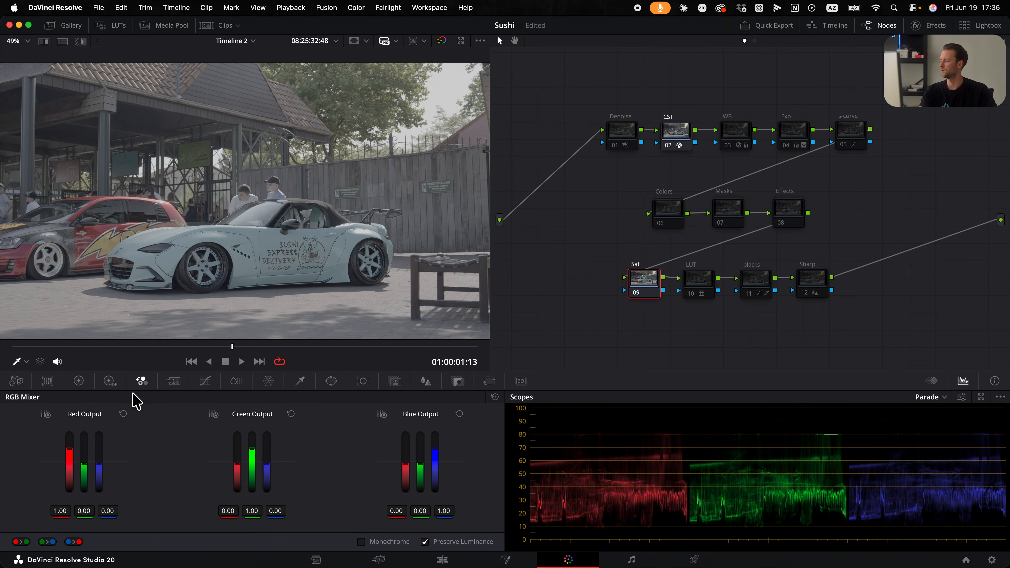
click(60, 510)
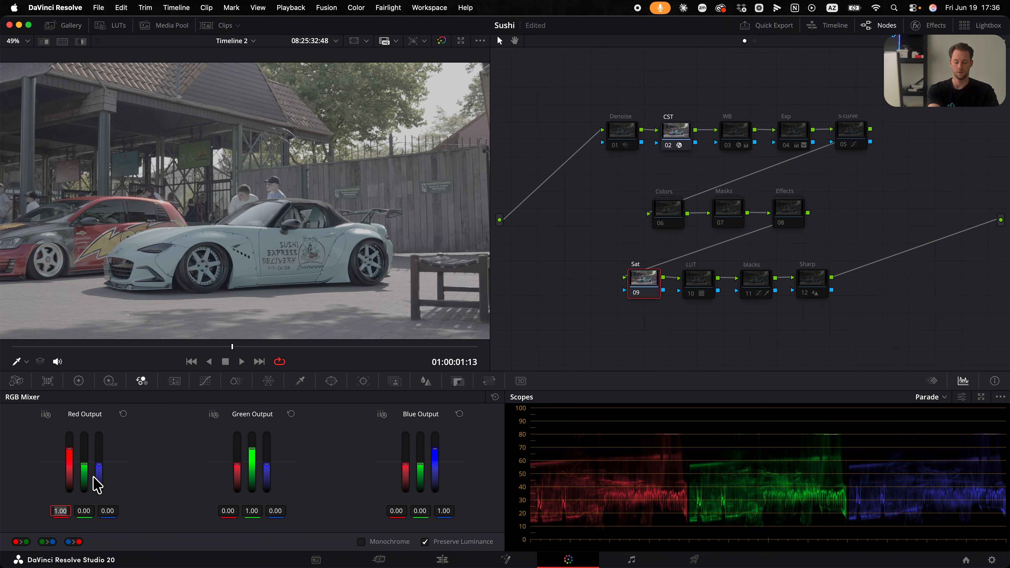
text(2)
key(Return)
click(251, 511)
text(2)
key(Return)
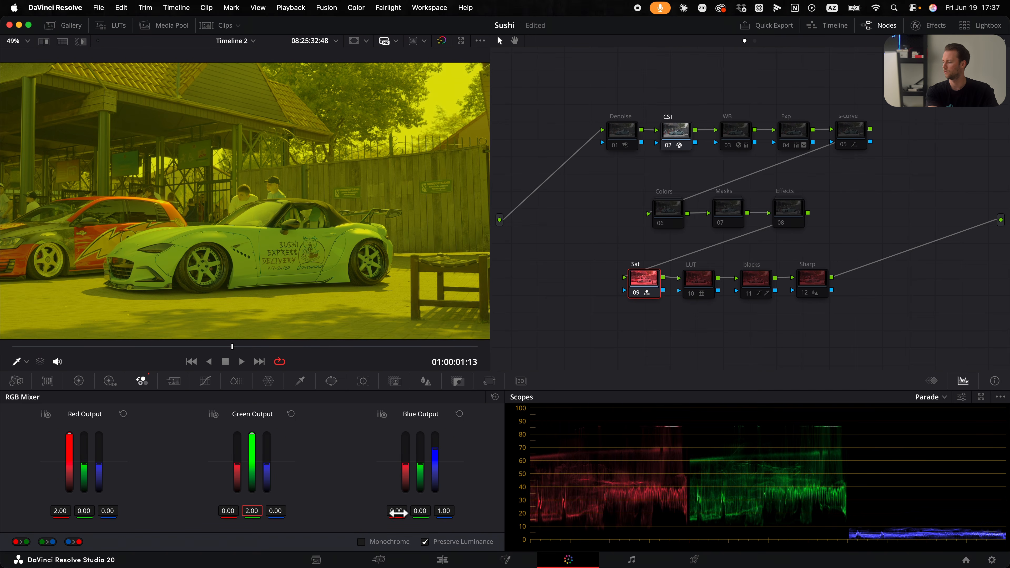
click(445, 510)
text(2)
key(Return)
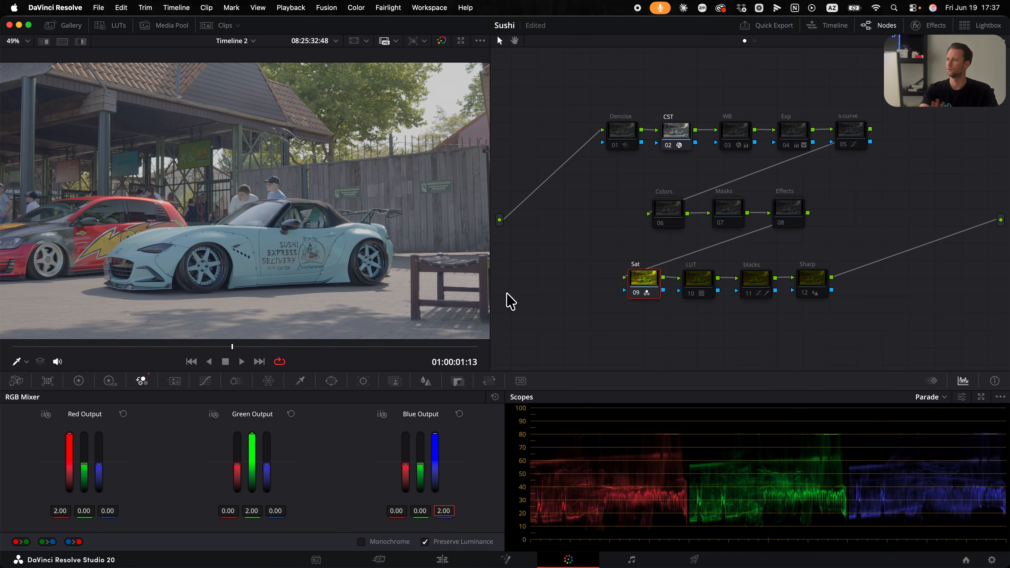
Reset the LUT node's grade and apply the Rec709 Kodak 2383 D65 film look LUT to it.
click(702, 282)
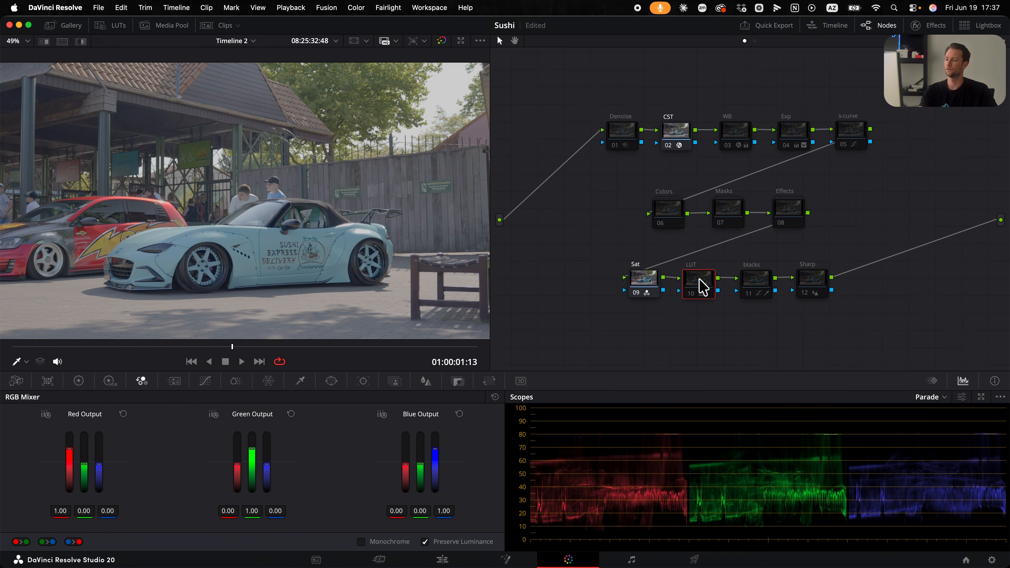
right_click(697, 280)
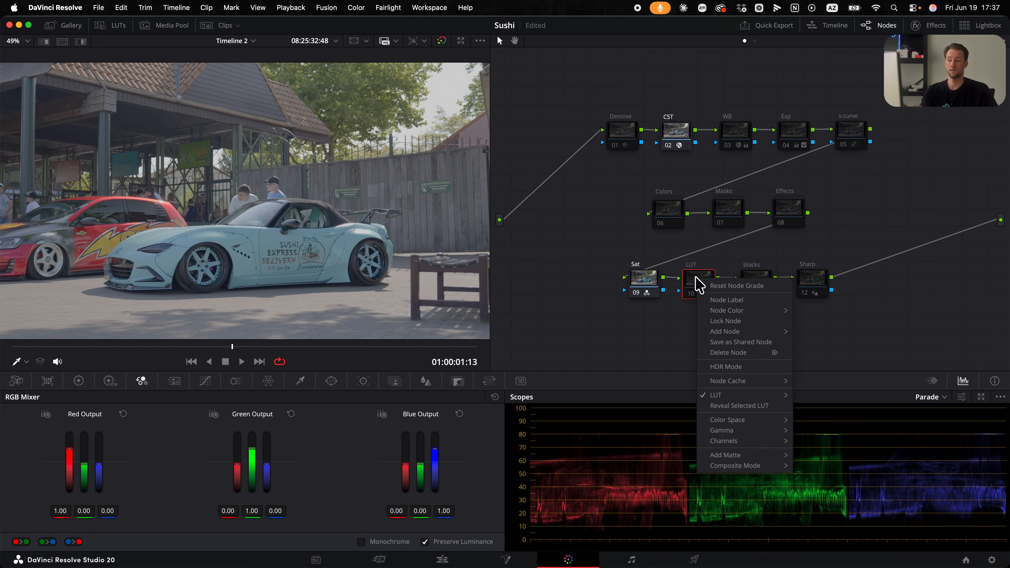
click(722, 286)
right_click(701, 283)
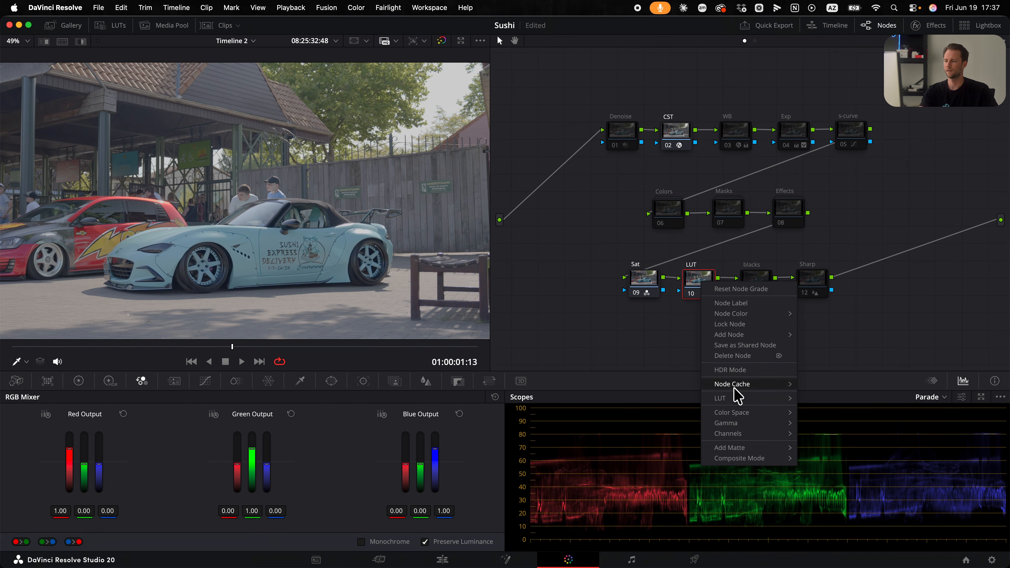
mouse_move(737, 400)
mouse_move(842, 383)
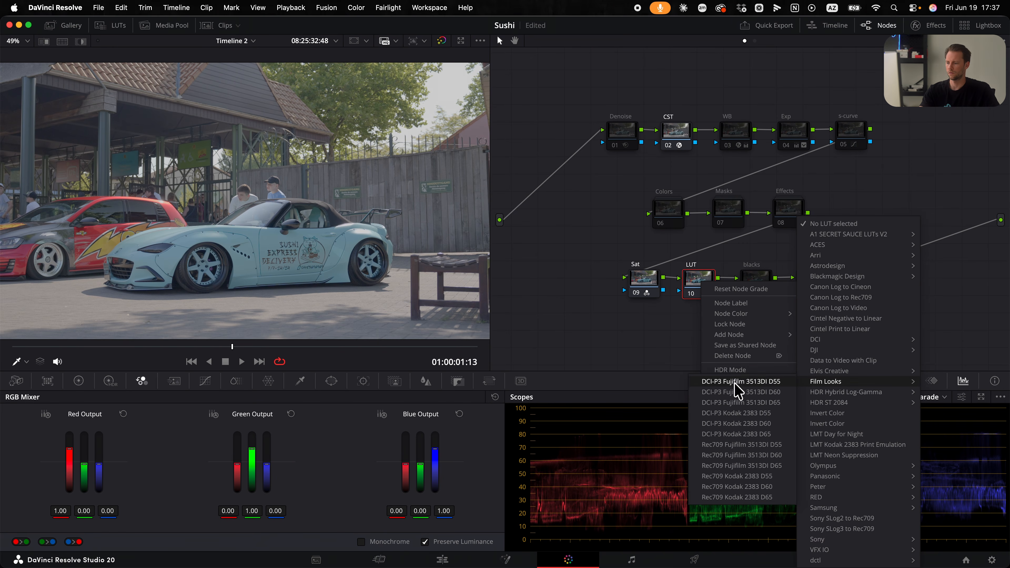
click(777, 498)
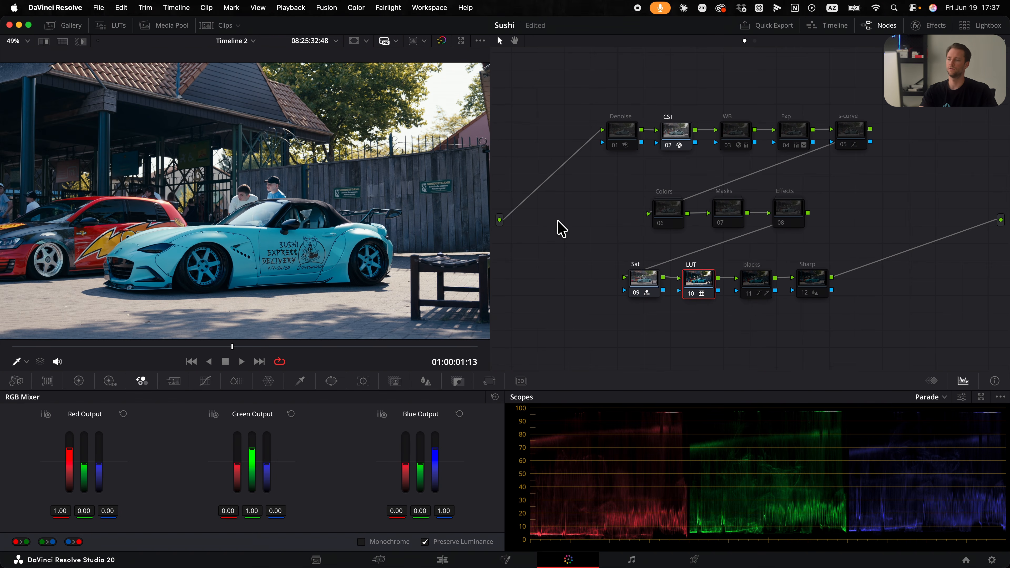
click(681, 128)
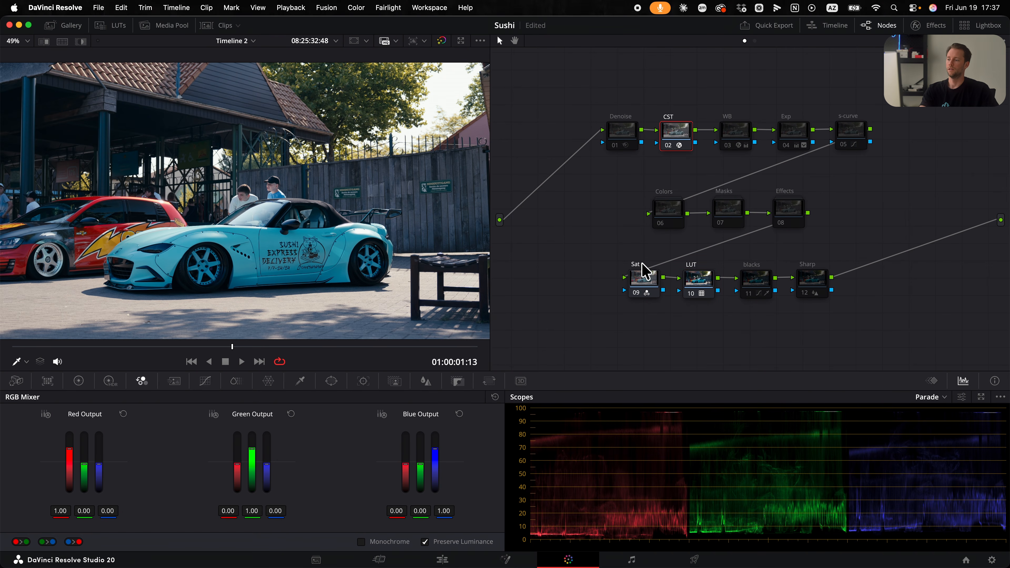
mouse_move(698, 286)
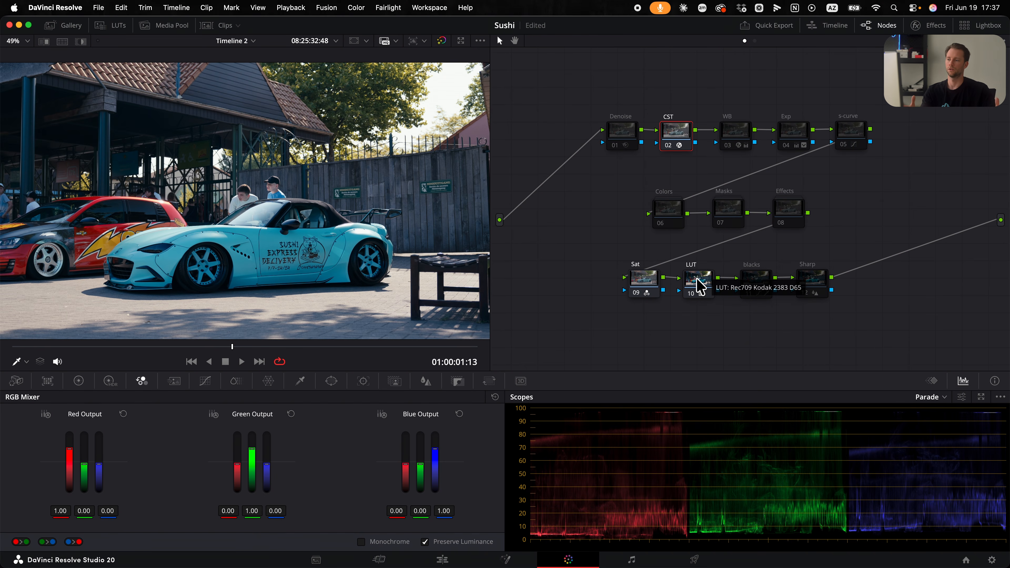
Reset the WB node's grade and apply the Chromatic Adaptation effect to it from the effects library.
right_click(736, 137)
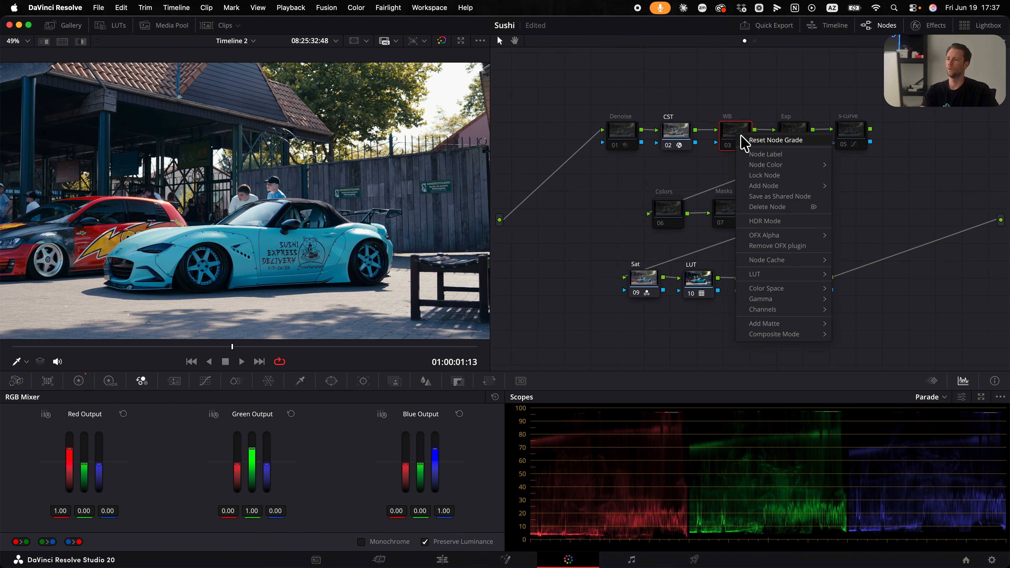
click(757, 141)
click(928, 25)
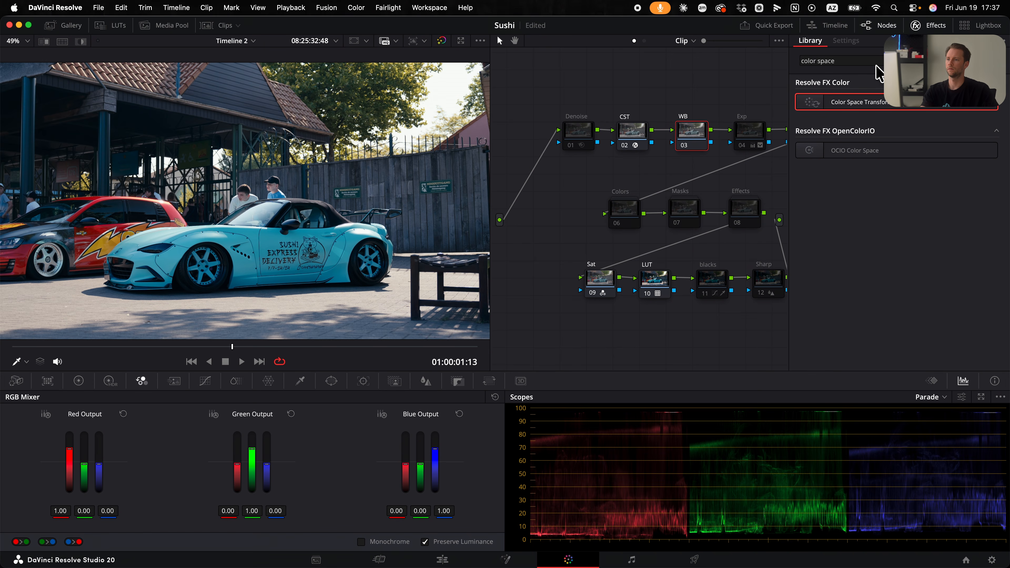
triple_click(873, 57)
key(BackSpace)
text(chromat)
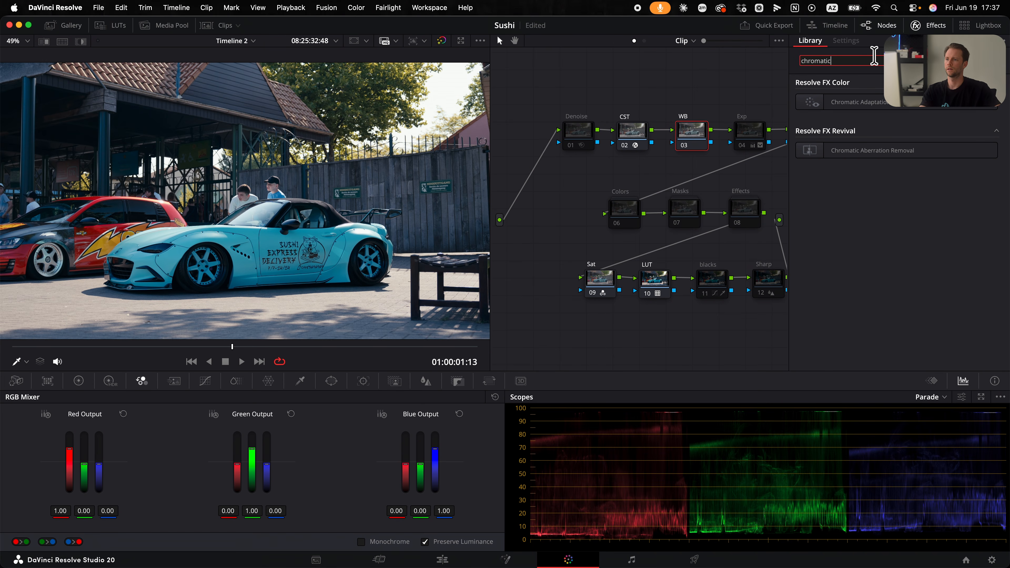
text(ic)
drag(859, 101, 693, 135)
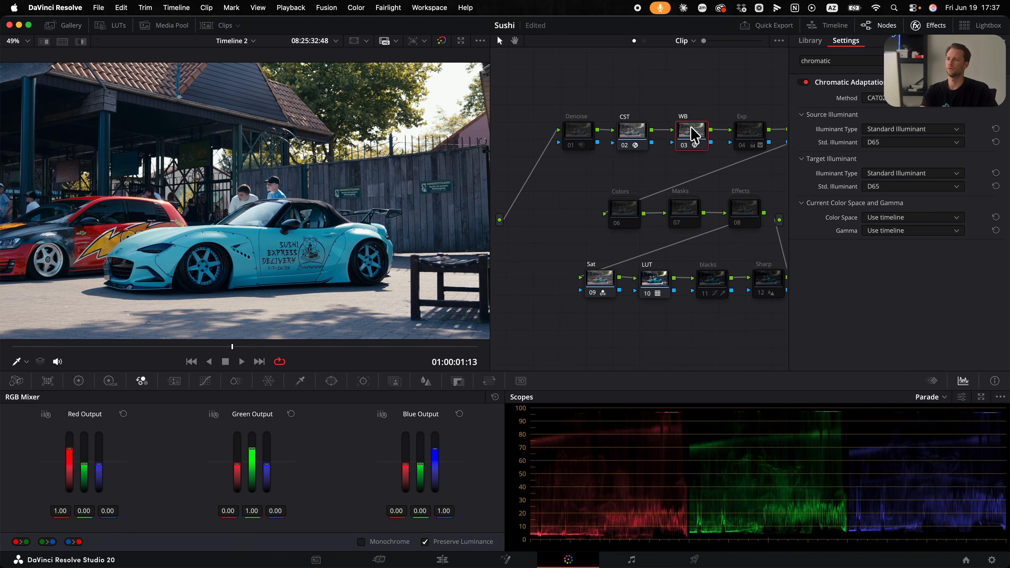
Set the Chromatic Adaptation's source illuminant type to Color Temperature and raise its Kelvin value to warm the image.
click(895, 129)
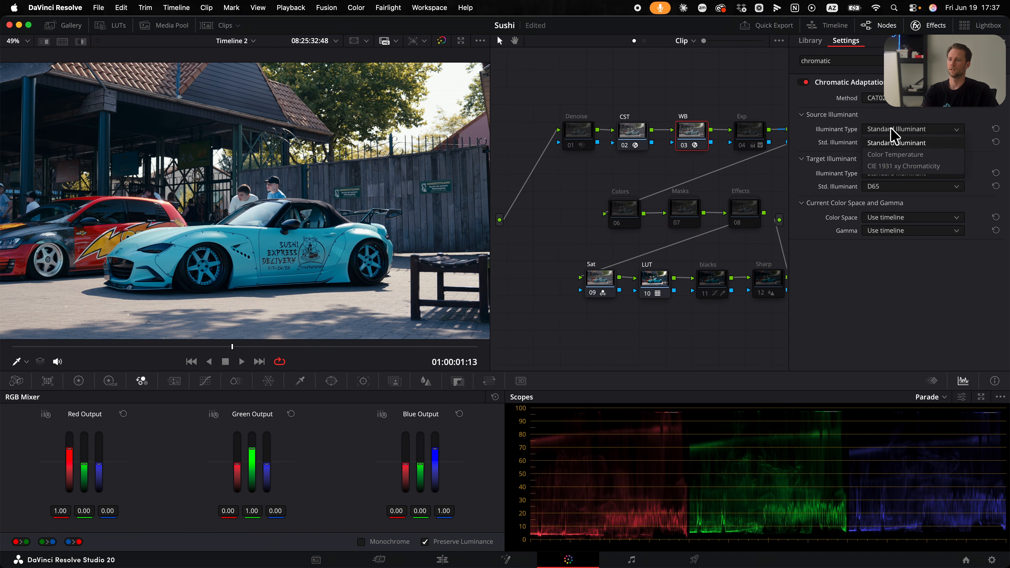
click(899, 156)
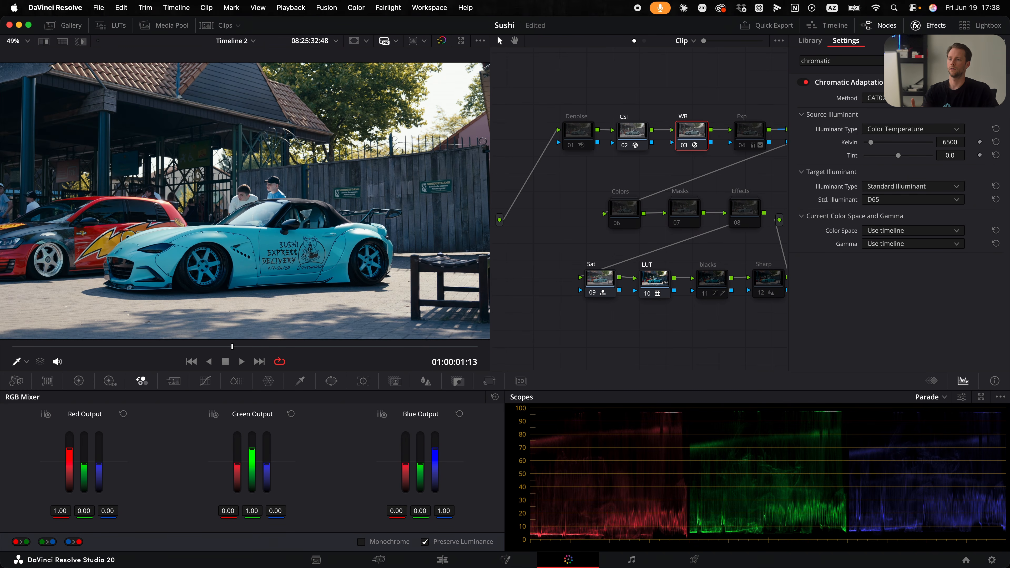
mouse_move(954, 142)
mouse_down()
mouse_move(1002, 142)
mouse_move(934, 142)
mouse_move(966, 142)
mouse_up()
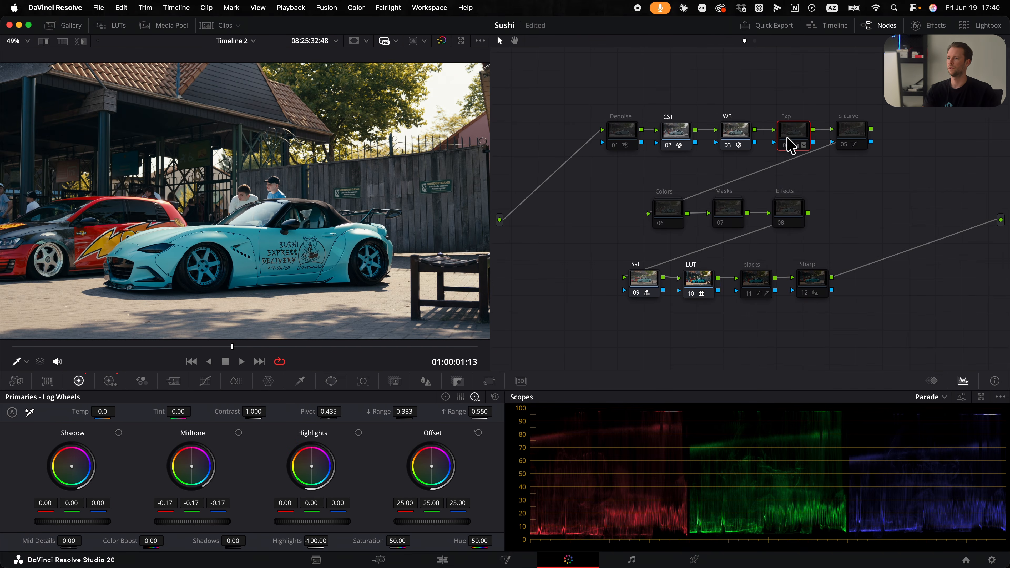
Rebuild the Exp node's grade from a reset with HDR global exposure 0.96 and primaries Highlights -44.
right_click(792, 134)
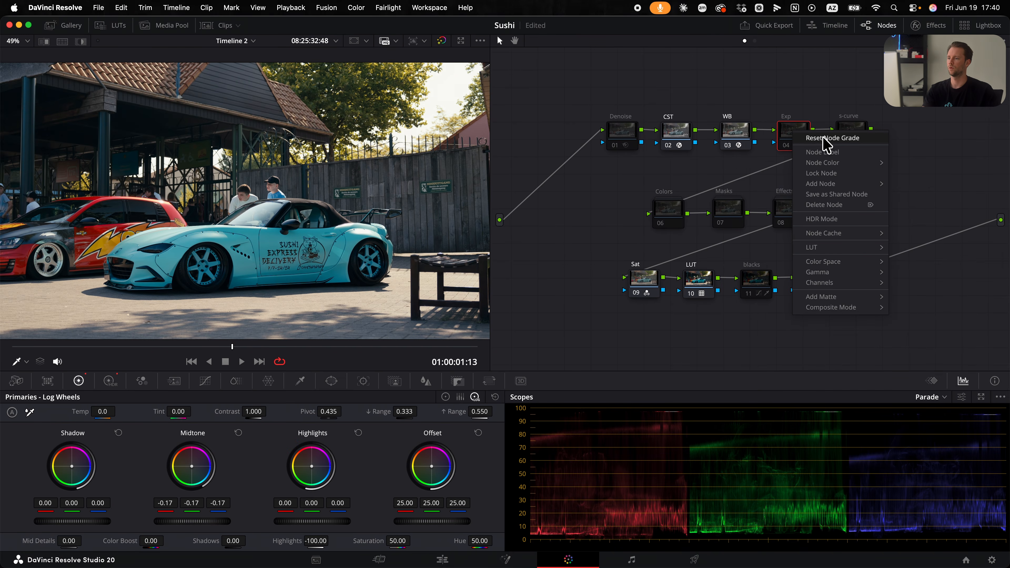
click(780, 172)
click(109, 382)
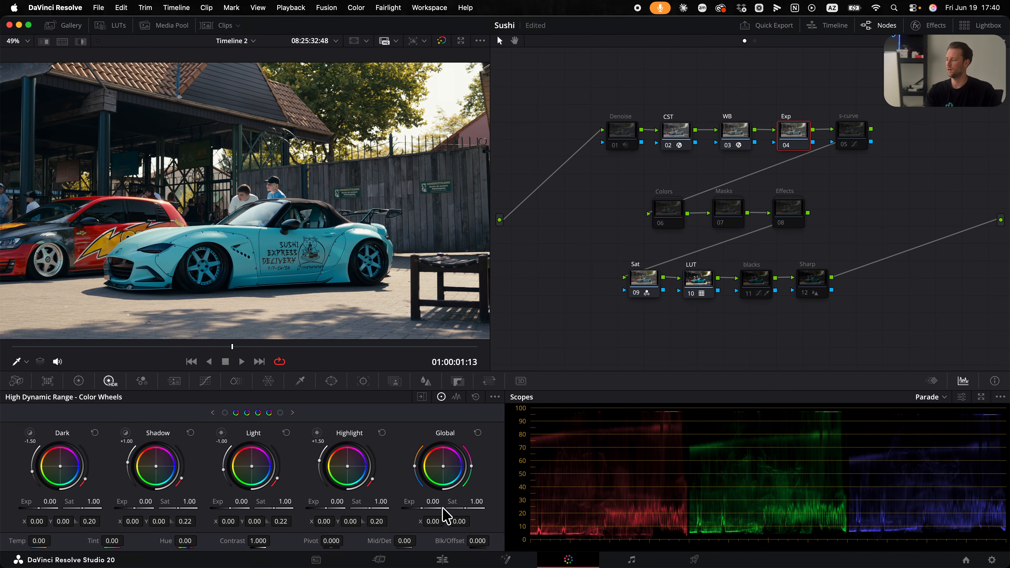
drag(443, 508, 461, 509)
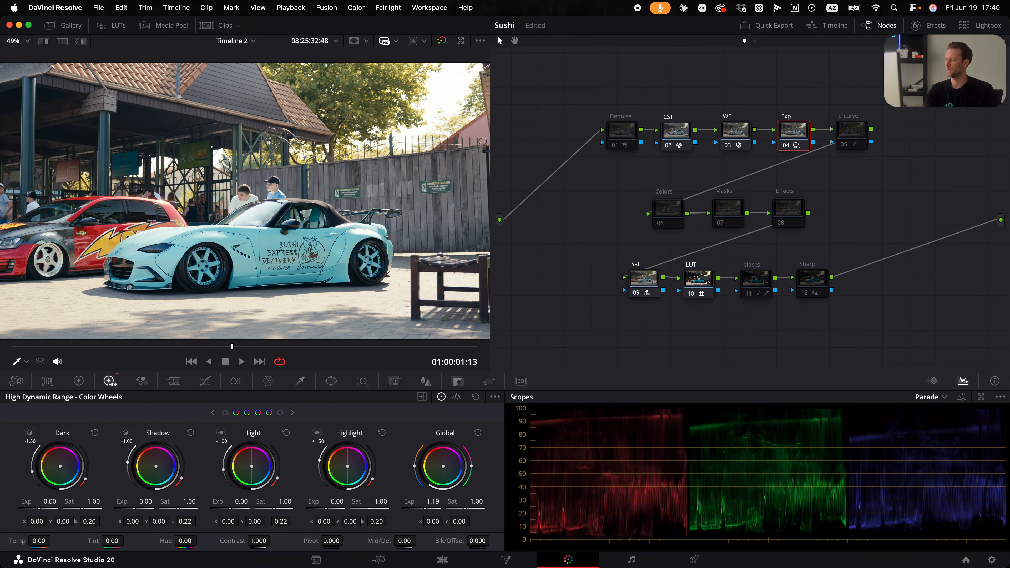
drag(433, 501, 428, 502)
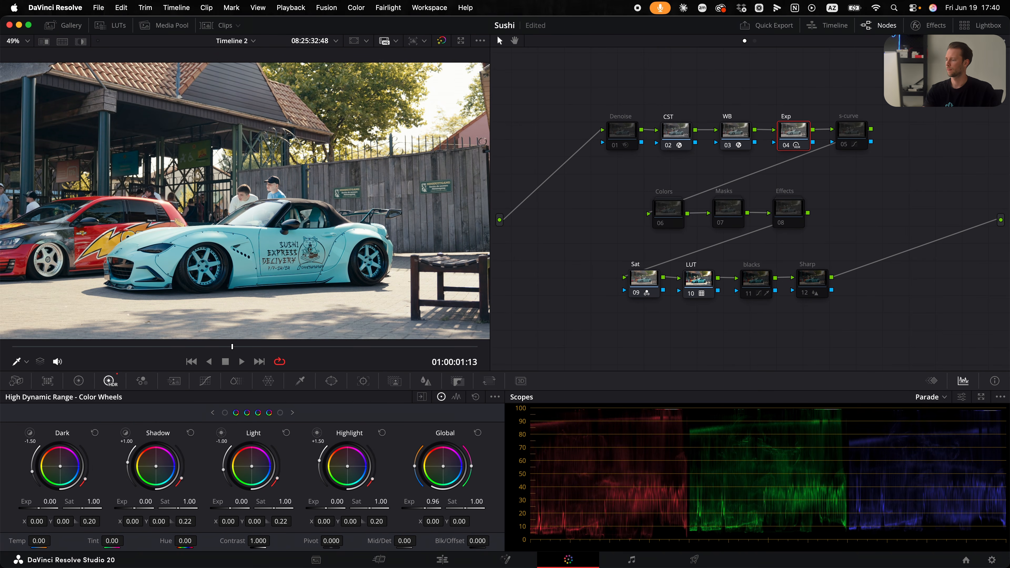
click(79, 381)
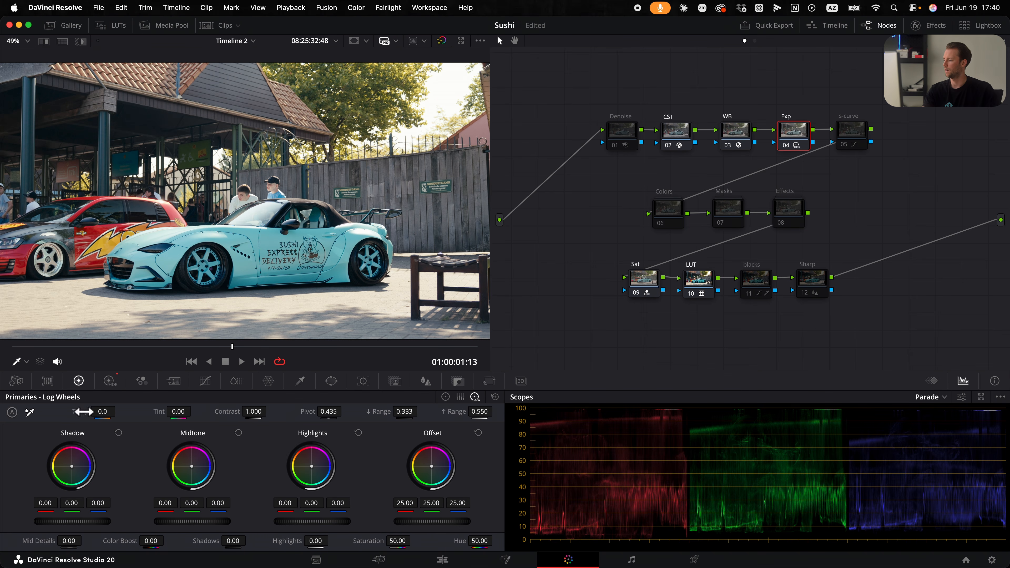
drag(325, 538, 313, 541)
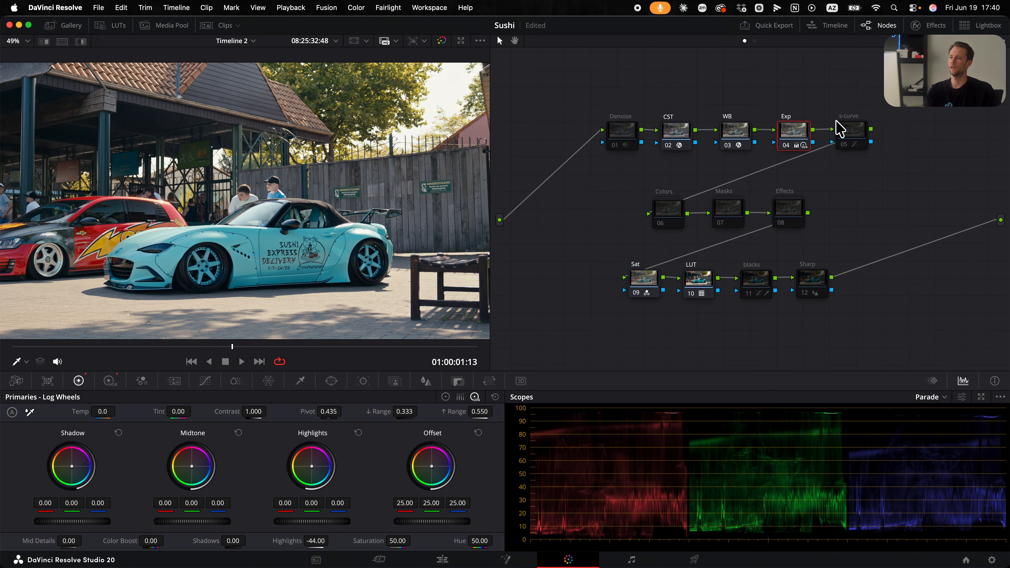
Reset the s-curve node and shape its custom curve into a gentle S, anchoring the midpoint, lowering the shadows and raising the highlights.
click(848, 132)
right_click(850, 133)
key(Escape)
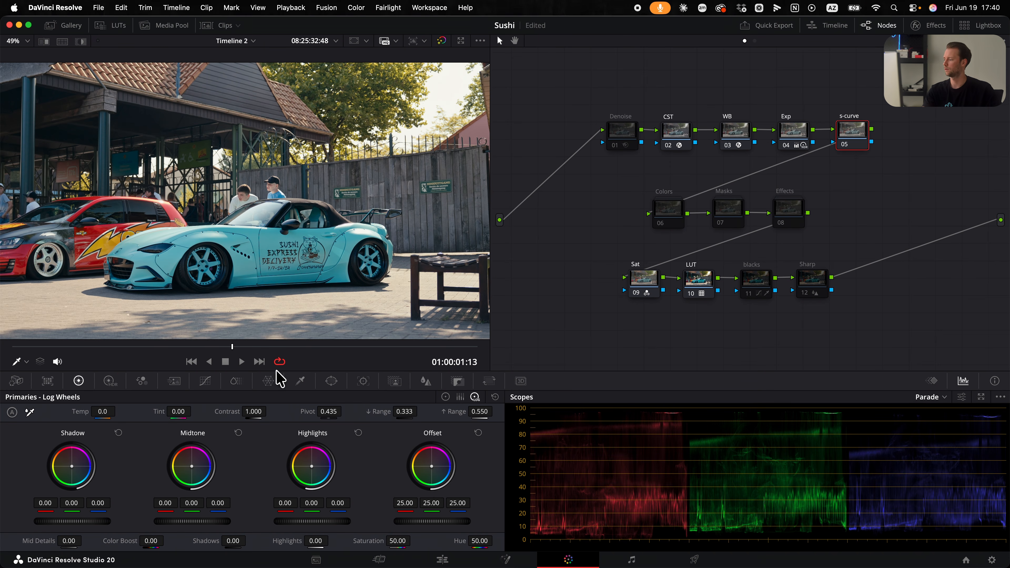
click(205, 381)
click(194, 476)
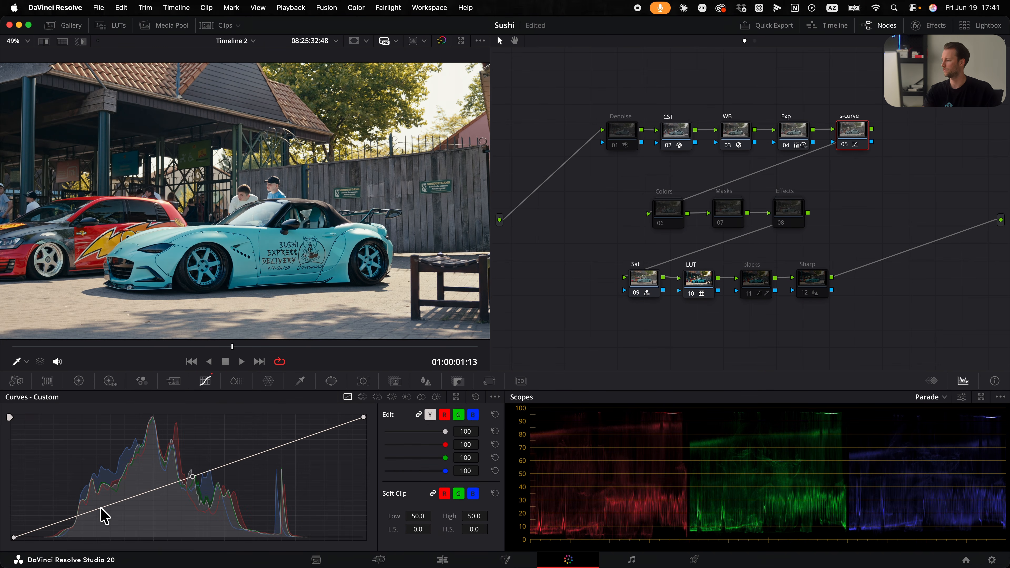
drag(100, 507, 98, 513)
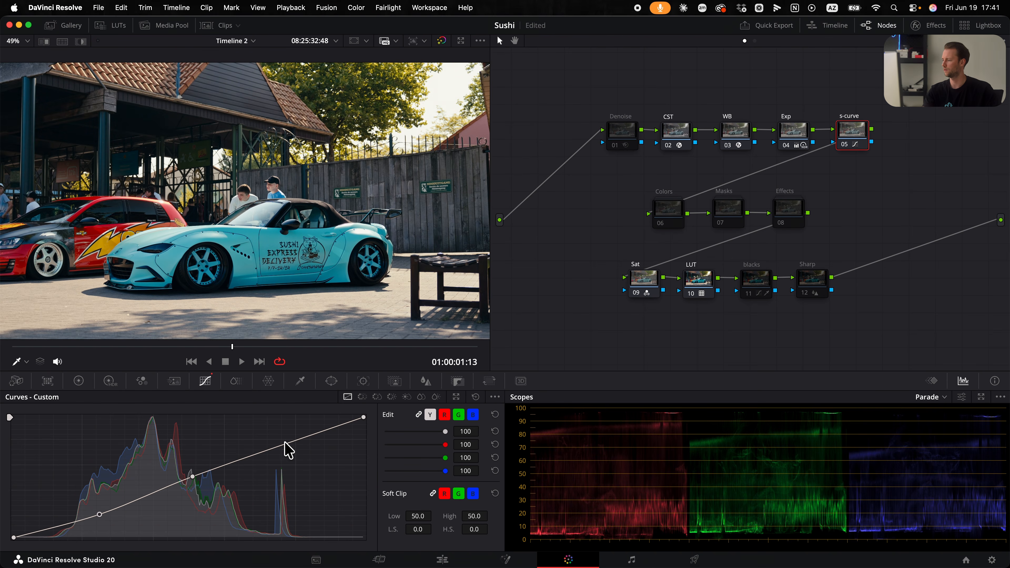
drag(285, 443, 280, 438)
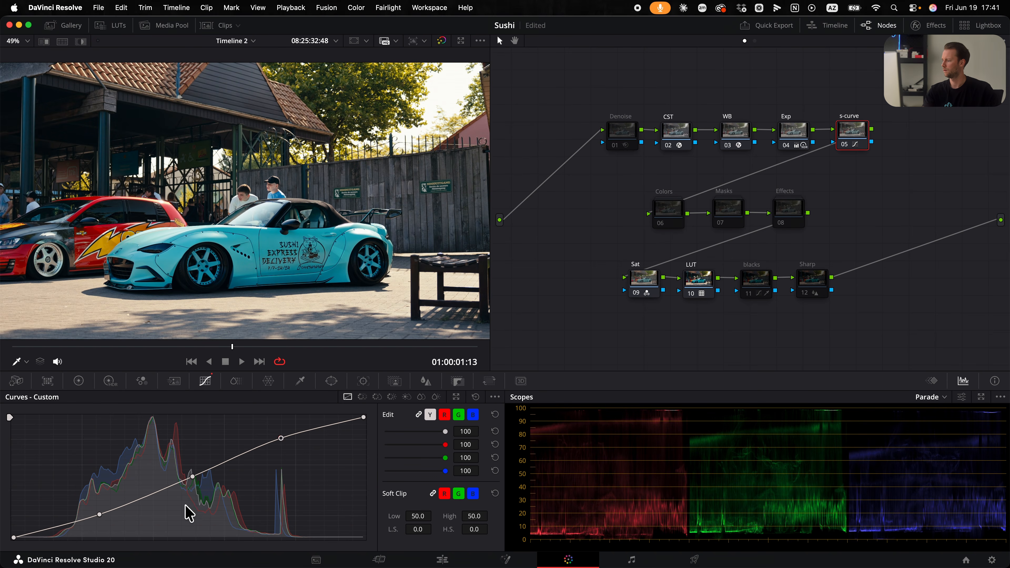
Raise the Exp node's HDR global exposure to 1.14.
click(792, 130)
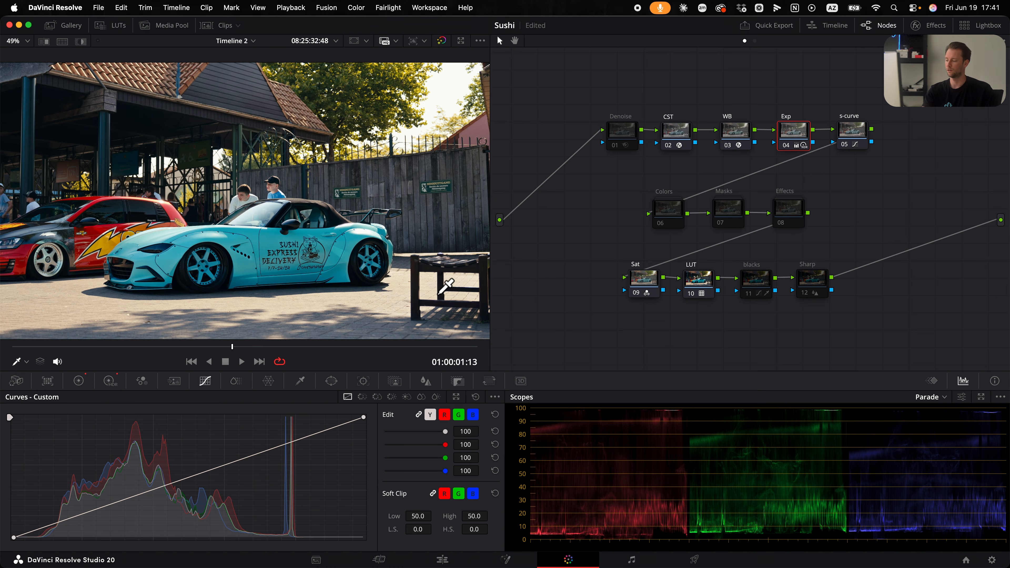
click(118, 383)
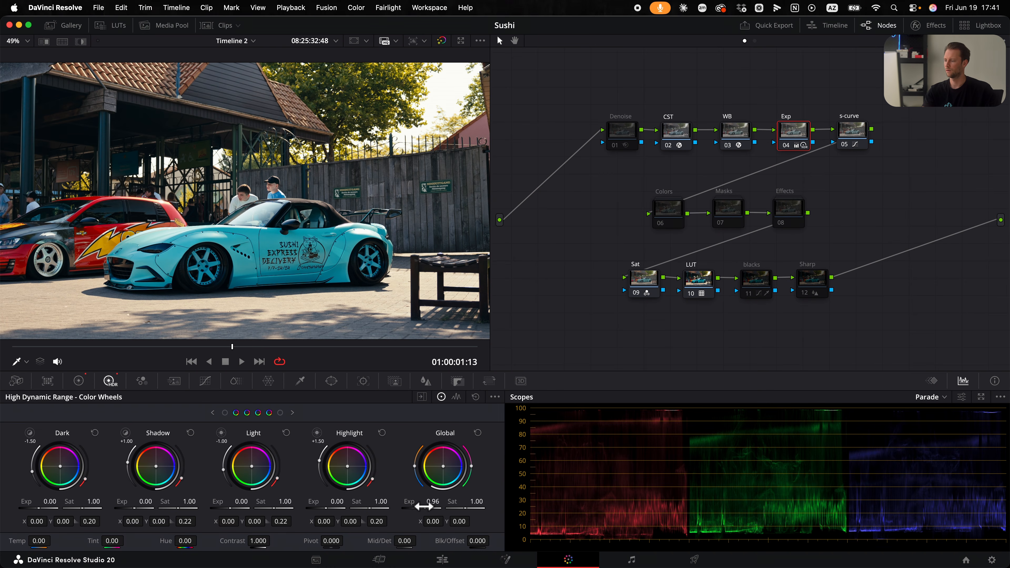
drag(424, 506, 433, 506)
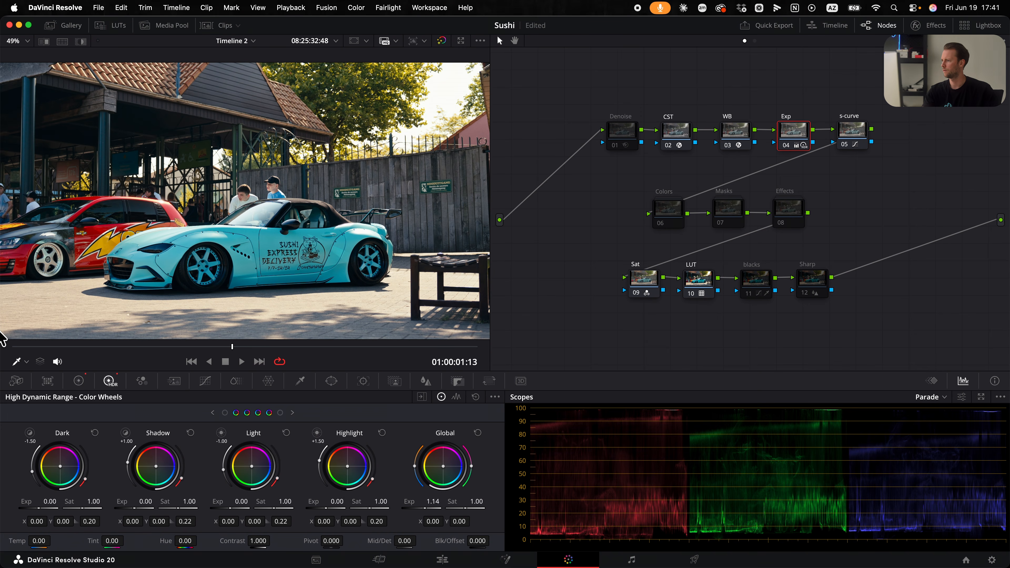
Lower the Exp node's log Midtone wheel to -0.11 and its primaries Highlights to -65.
click(78, 381)
drag(216, 515, 211, 514)
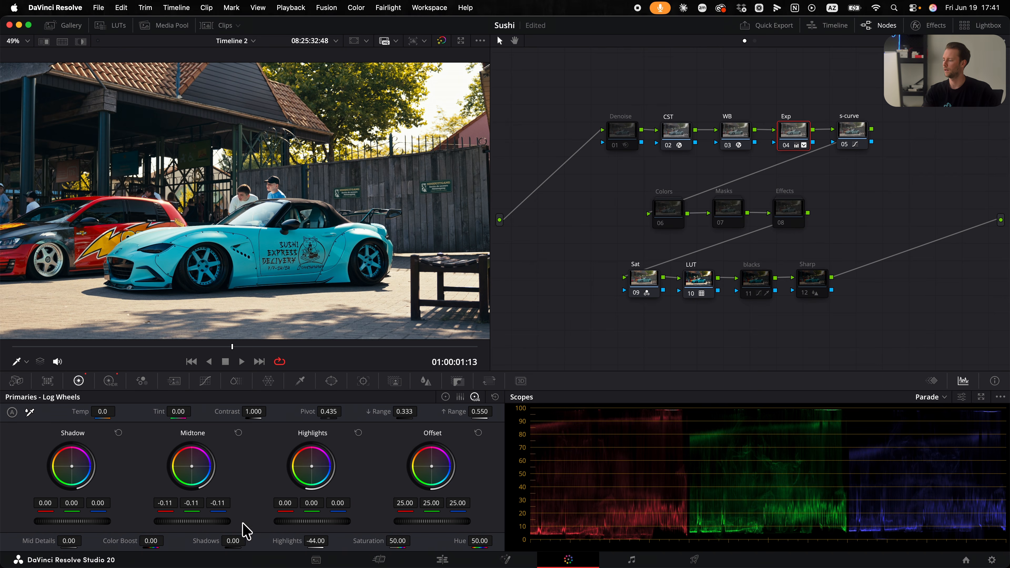
drag(318, 540, 312, 541)
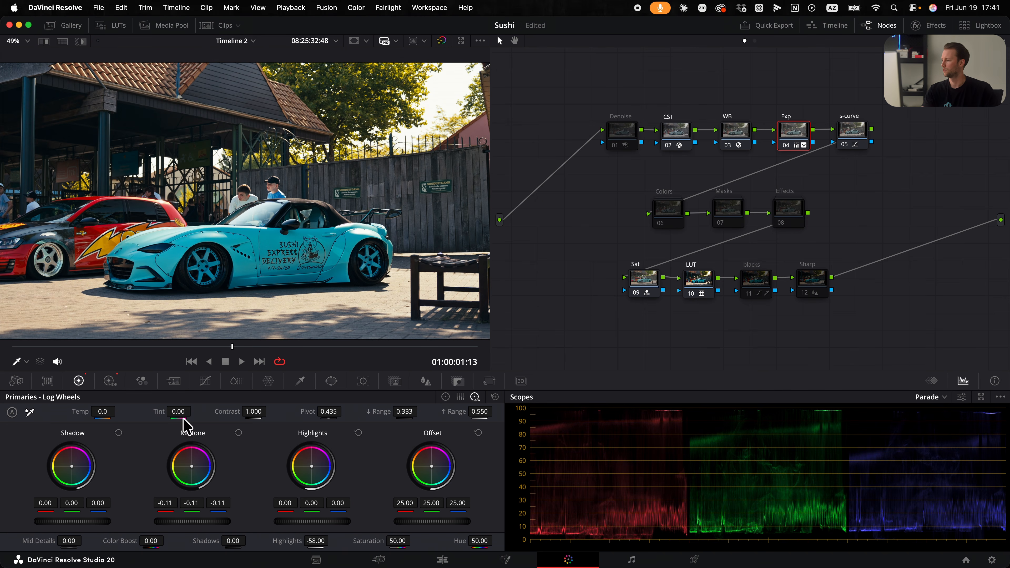
click(114, 383)
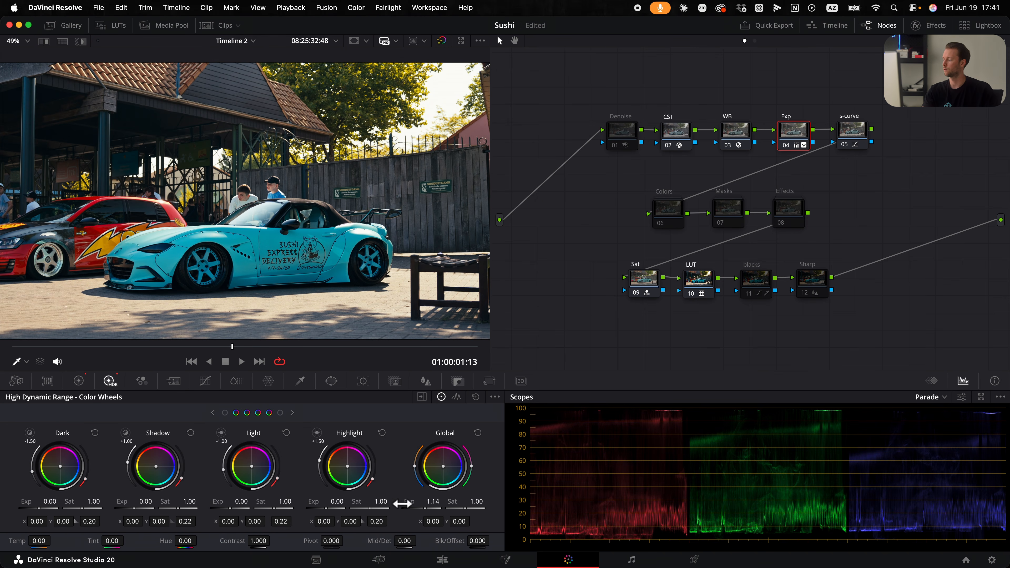
click(78, 380)
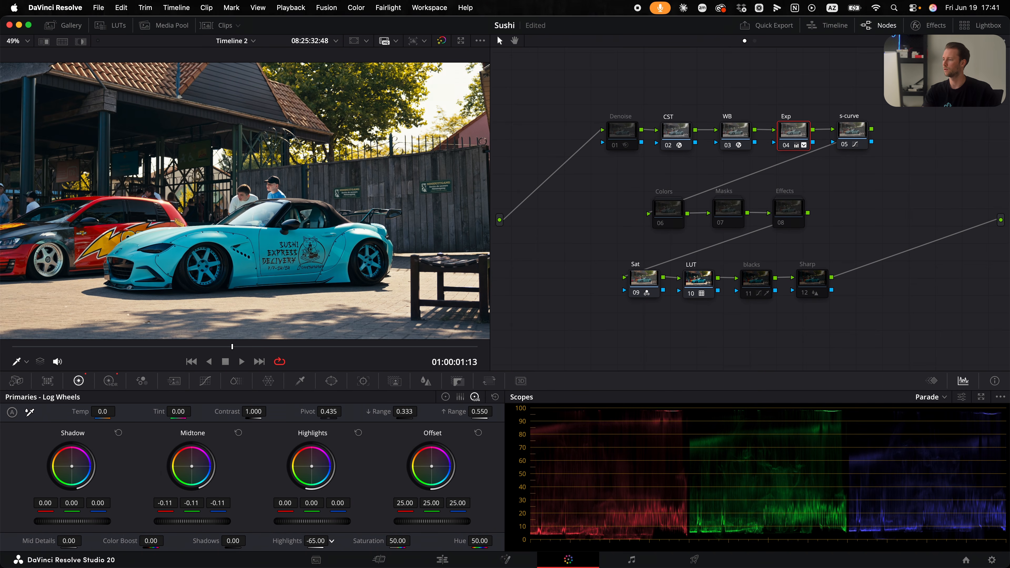
Set the Exp node's HDR global exposure to 1.59, its log Midtone wheel to -0.17 and its primaries Highlights to -76.
click(110, 381)
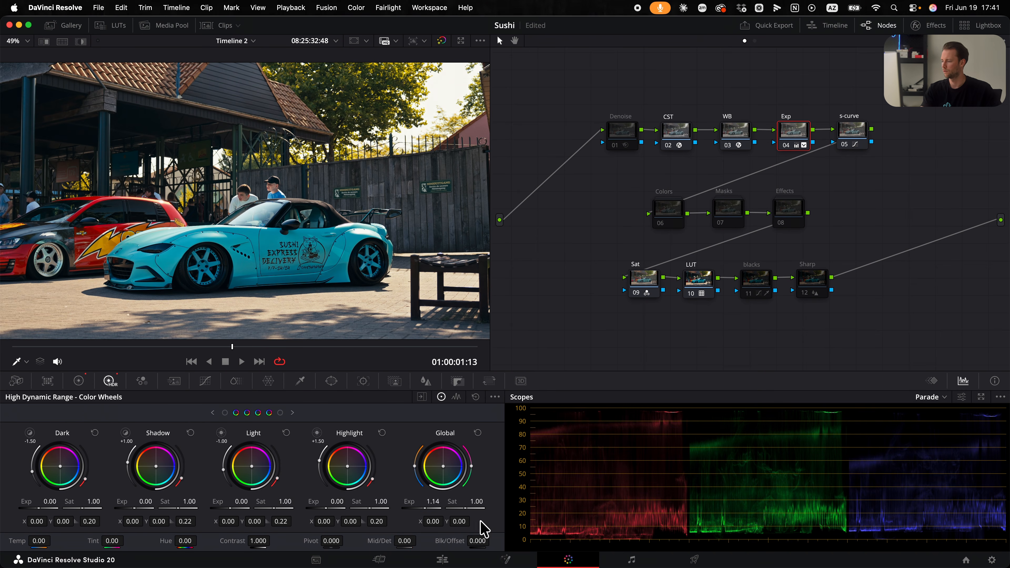
drag(433, 501, 450, 501)
key(super+f)
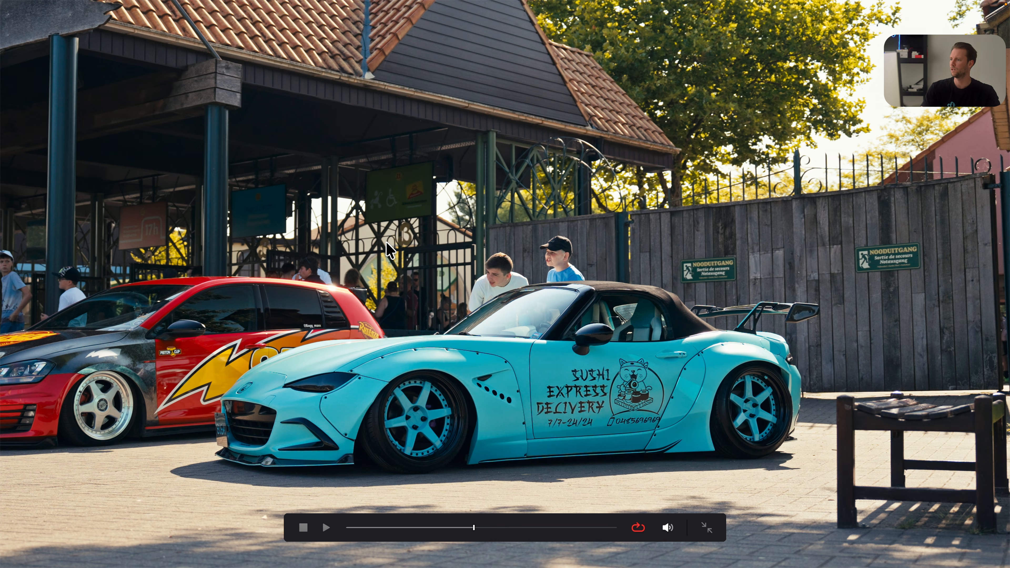
key(super+f)
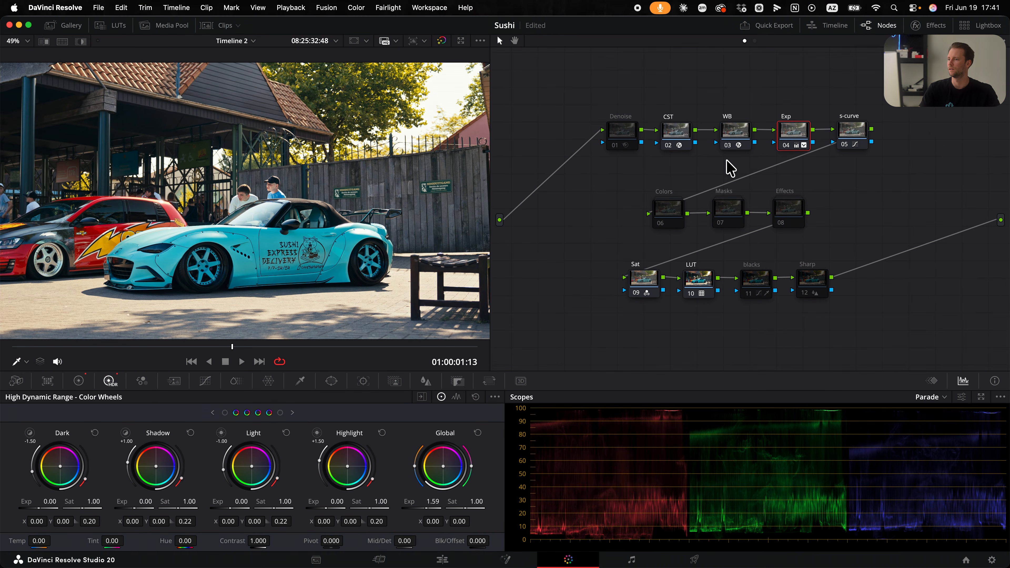
click(79, 381)
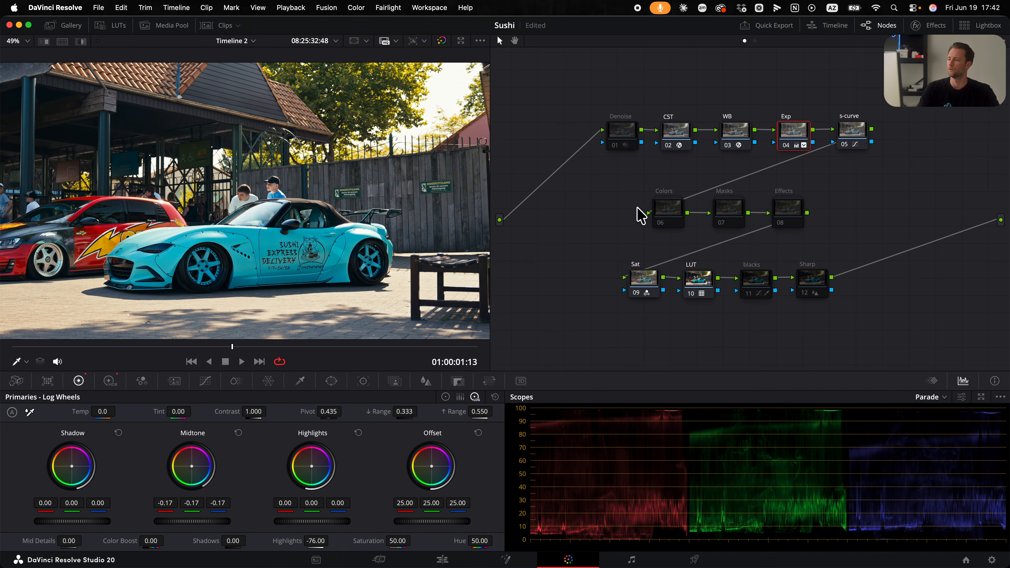
Open the Colors compound node to examine how its inner nodes are connected, and return to the main node graph.
click(665, 210)
double_click(672, 216)
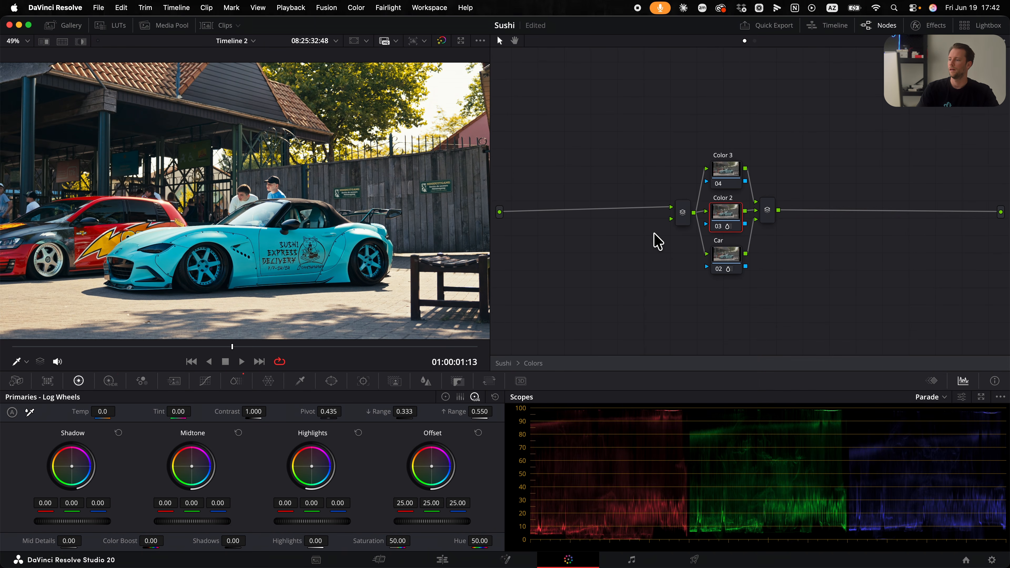
right_click(655, 239)
click(669, 243)
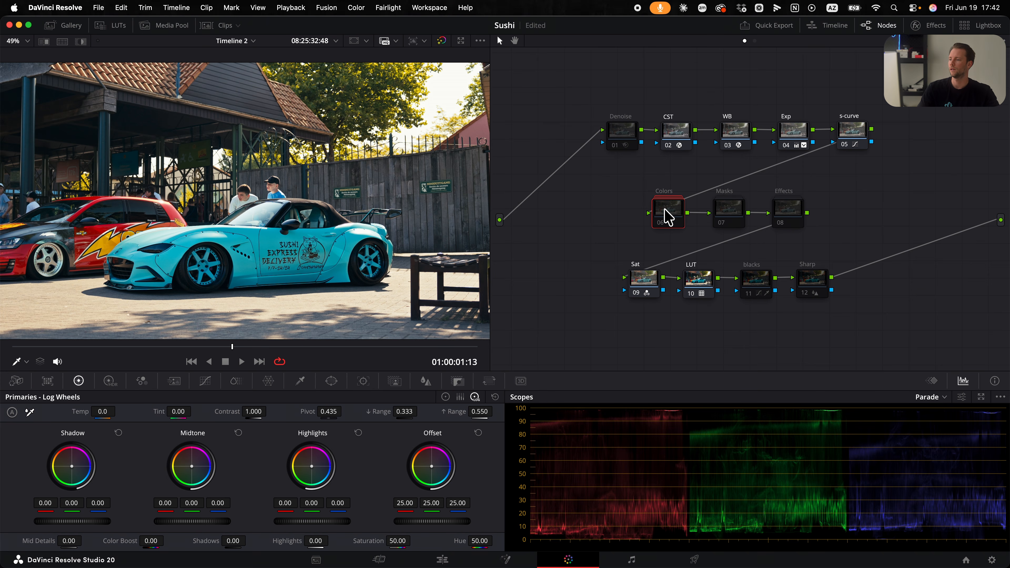
double_click(668, 216)
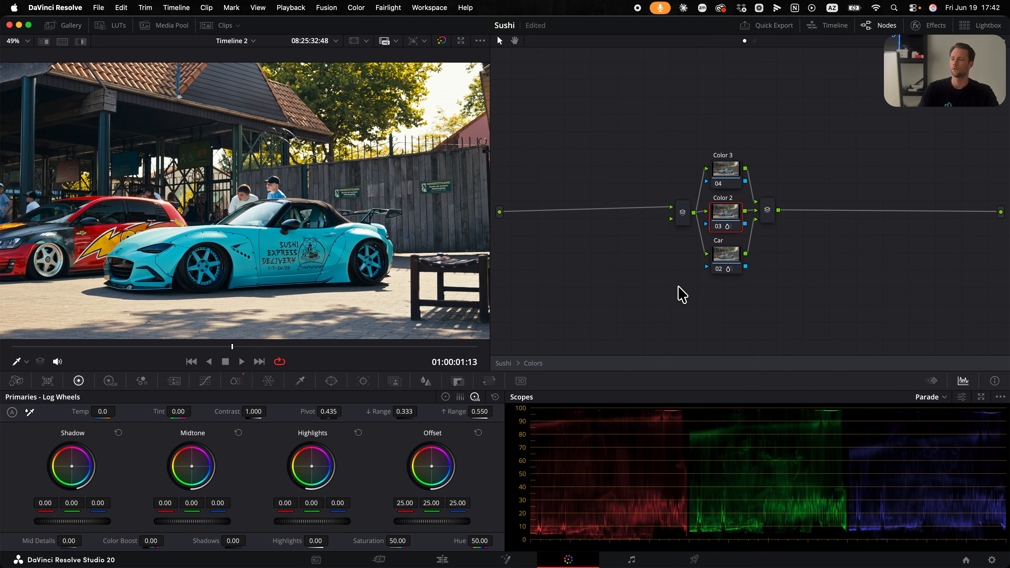
right_click(618, 272)
click(636, 279)
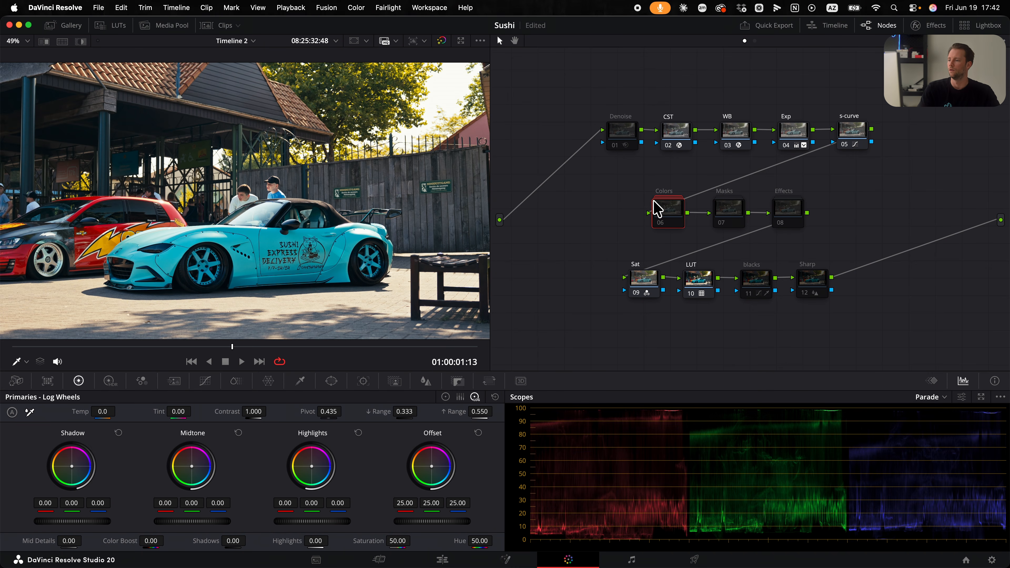
Combine the Sat, LUT, blacks and Sharp nodes into one compound node and decompose the Colors compound node.
drag(591, 253, 856, 326)
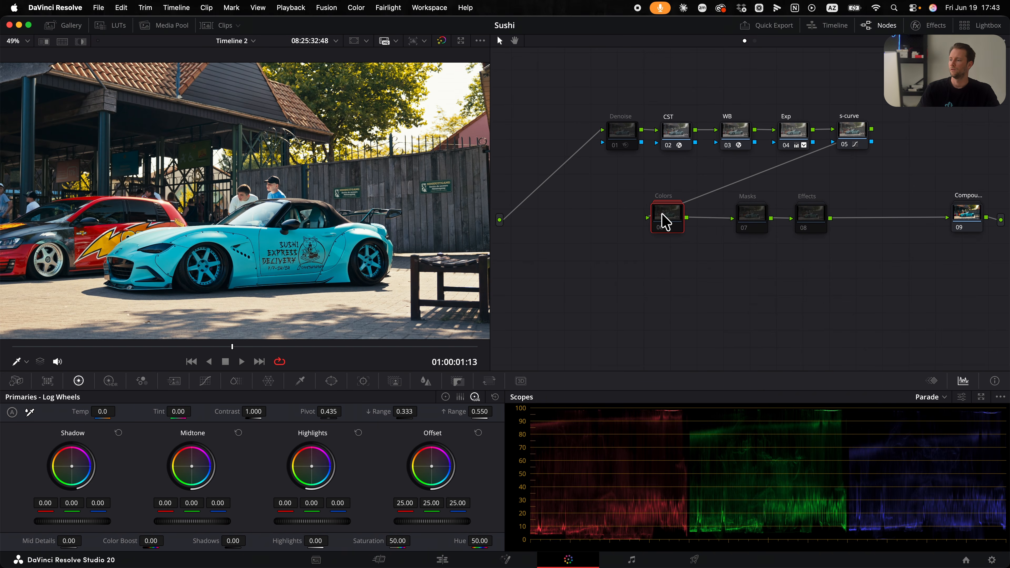
right_click(666, 216)
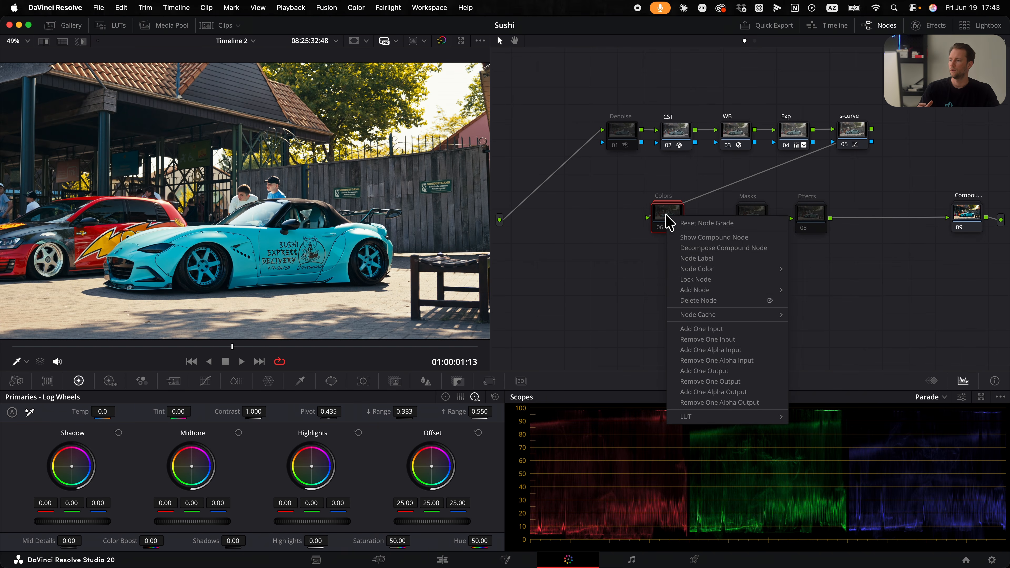
click(705, 249)
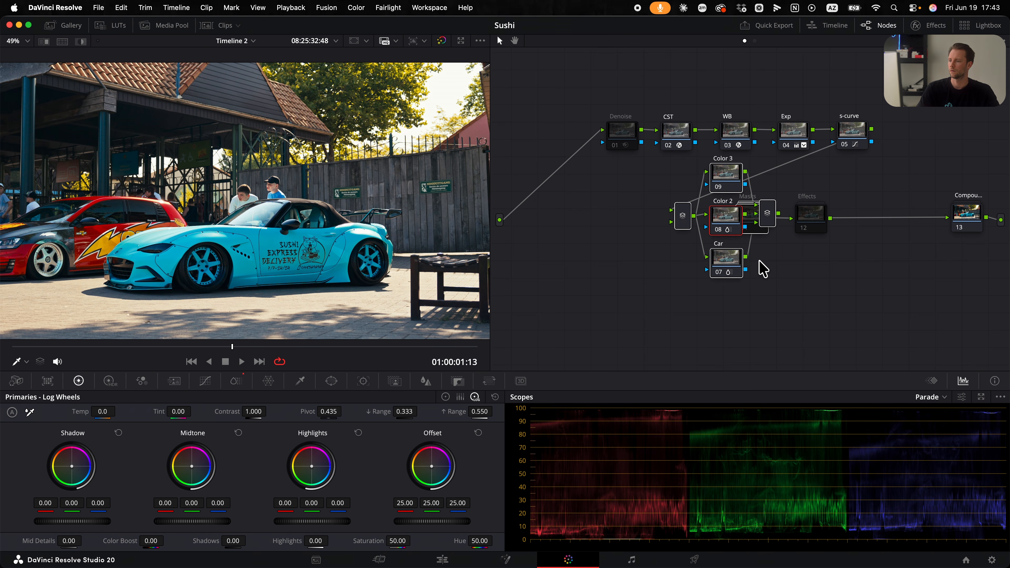
Spread out the middle node row so the decomposed color nodes sit clear of the Masks and Effects nodes.
drag(731, 268, 675, 274)
drag(705, 237, 761, 239)
drag(764, 194, 811, 228)
click(727, 219)
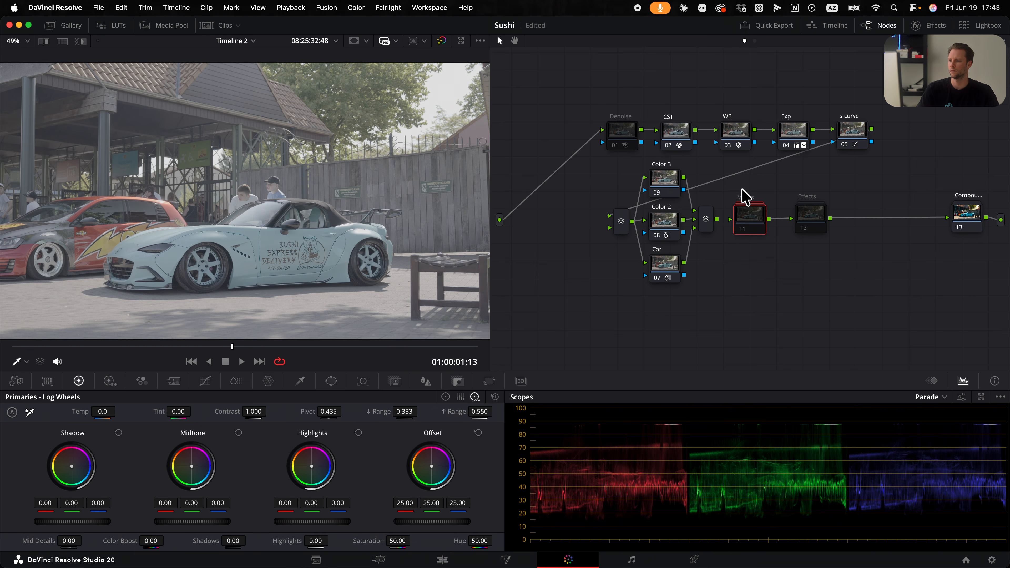
drag(741, 189, 804, 223)
drag(716, 219, 812, 232)
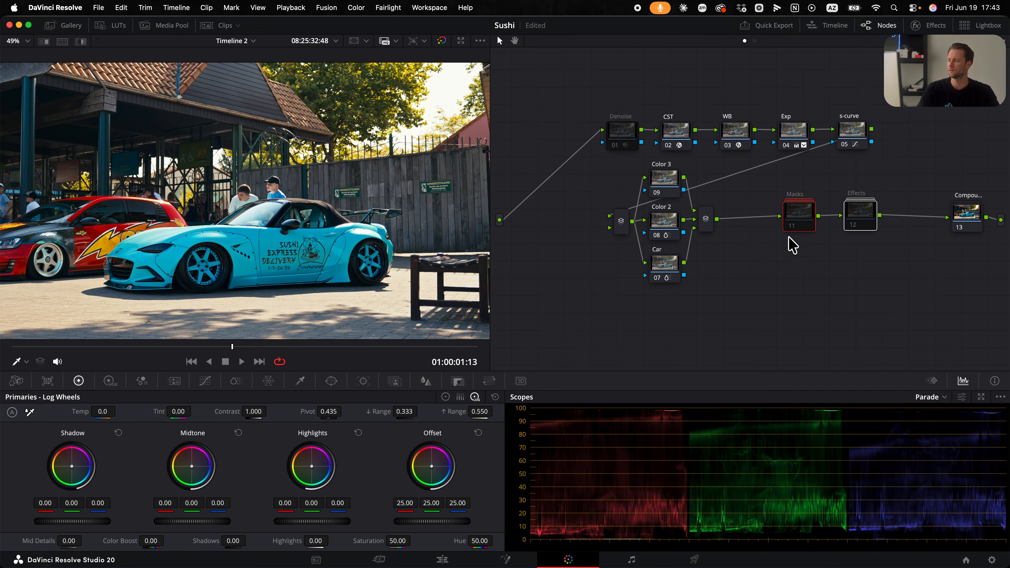
Try combining the Color 3, Color 2 and Car nodes with their mixers into a compound node, and undo it.
drag(608, 176, 725, 285)
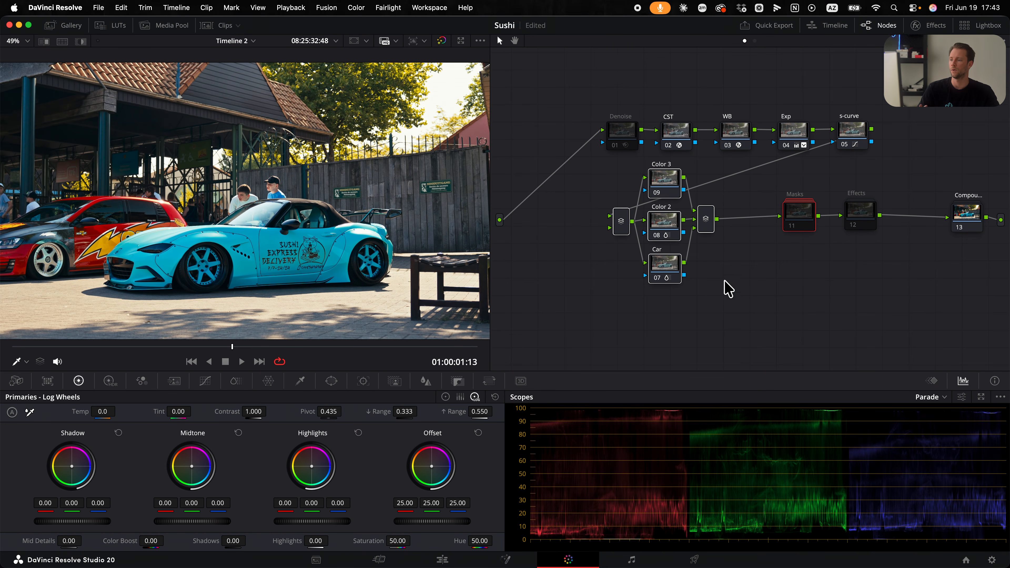
right_click(672, 235)
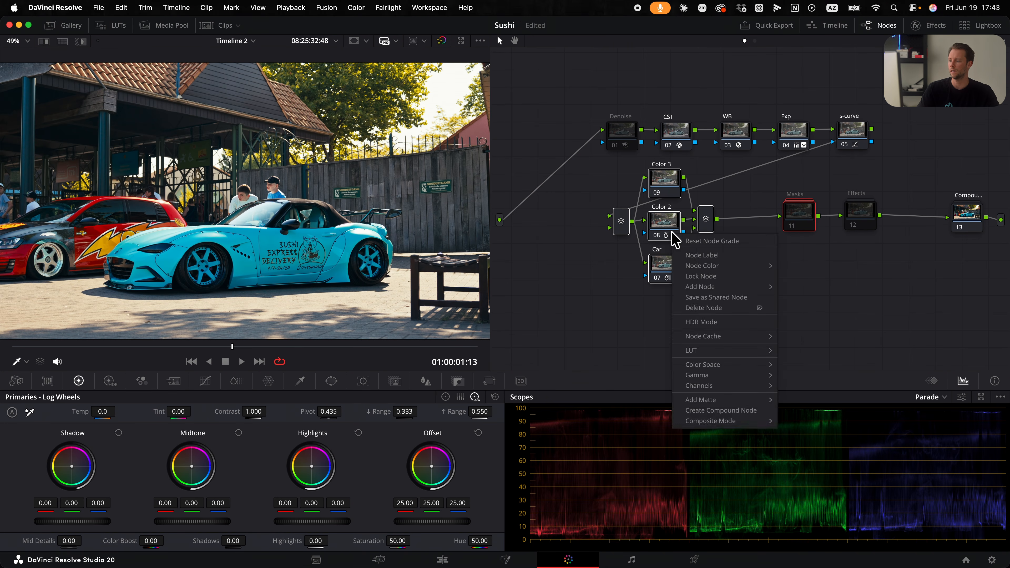
click(727, 413)
key(super+z)
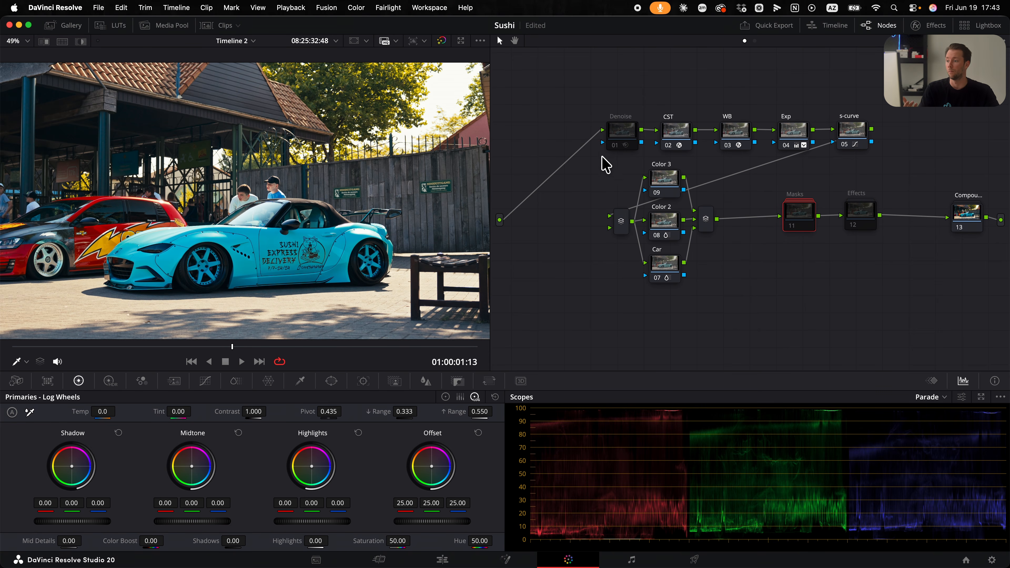
Combine the three color nodes and their mixers into a compound node again and decompose it back into separate nodes.
drag(602, 159, 704, 277)
right_click(660, 274)
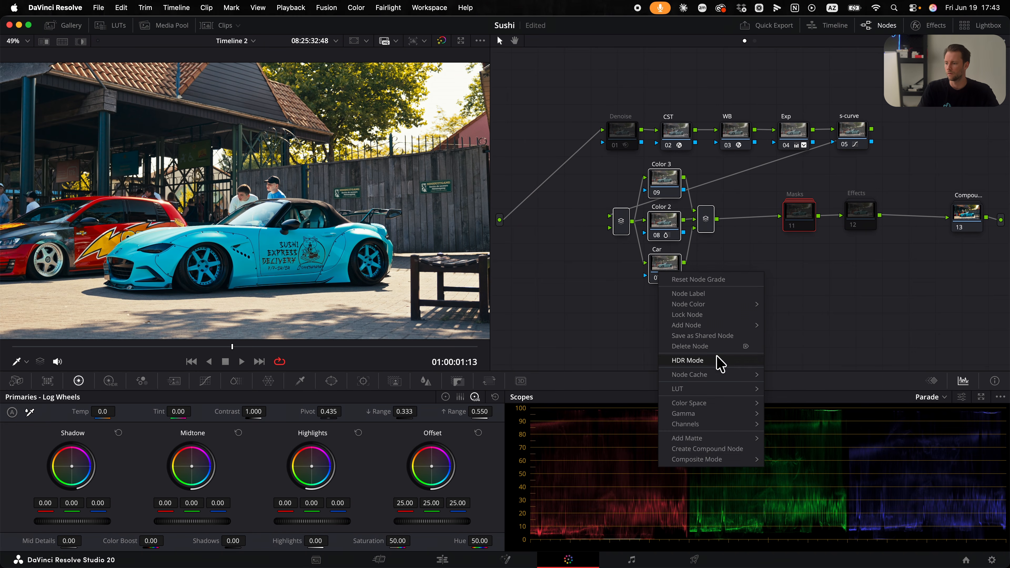
click(708, 449)
right_click(656, 272)
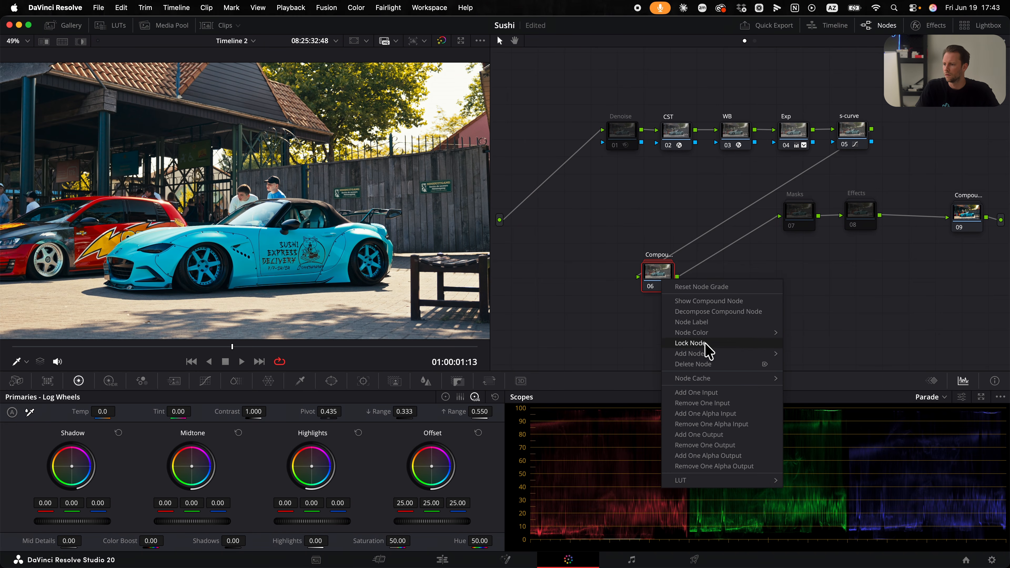
click(705, 312)
Add a parallel mixer to the node graph and place it after the s-curve node, fed by the s-curve's output.
right_click(558, 233)
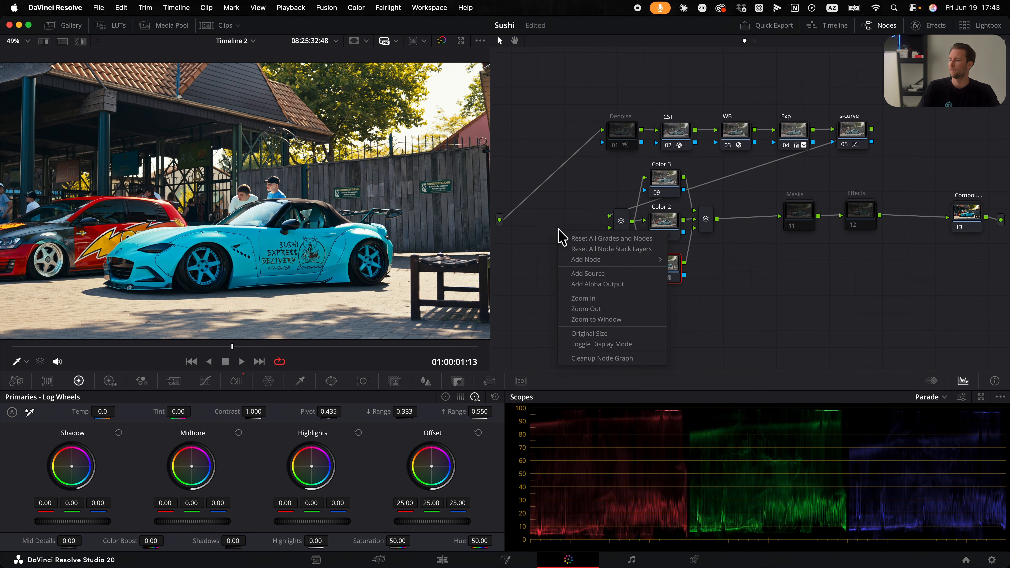
mouse_move(600, 265)
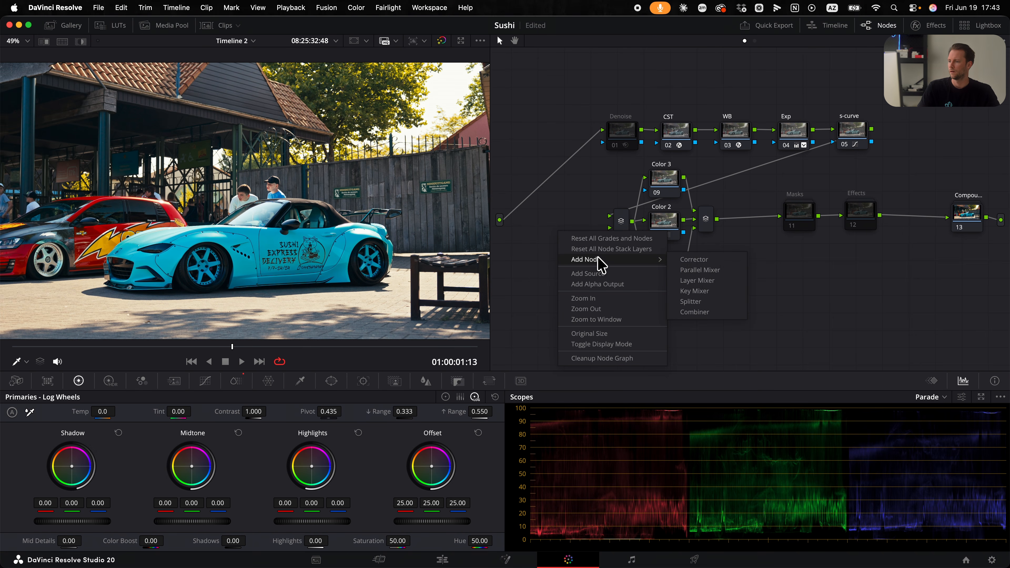
click(703, 270)
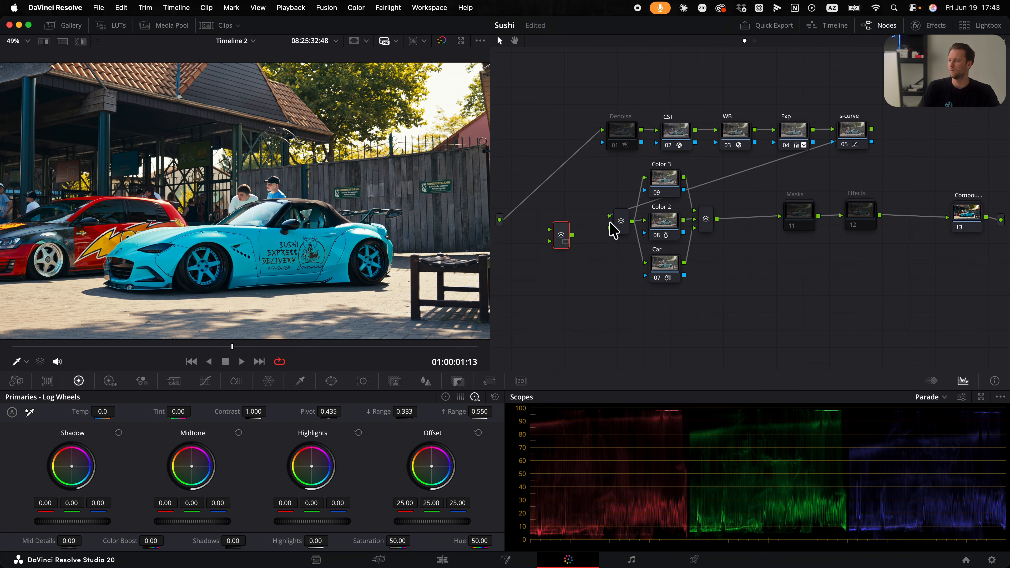
drag(564, 241, 919, 134)
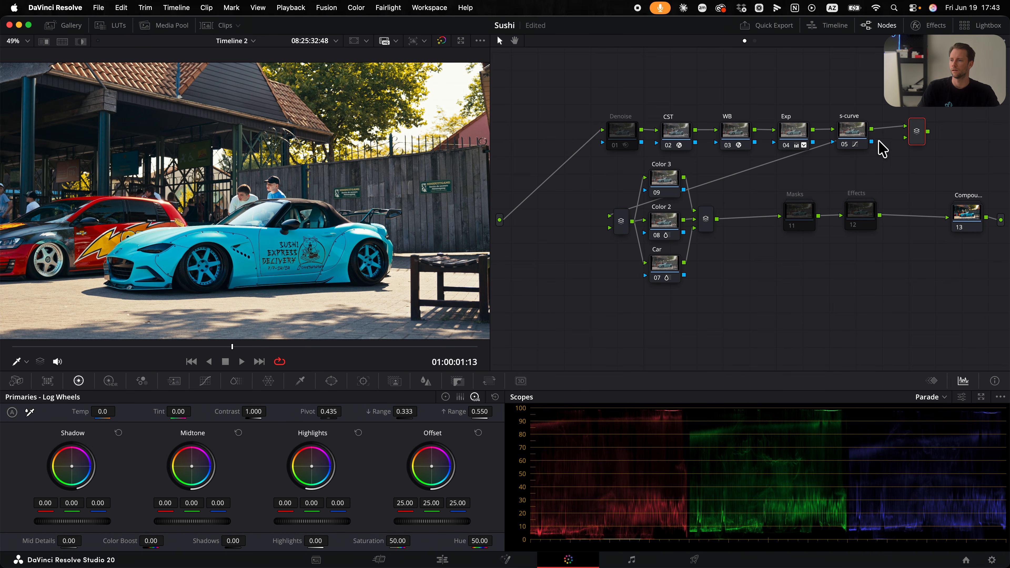
Disconnect the s-curve node from the existing color nodes and add a serial node after the new parallel mixer.
click(757, 166)
key(Delete)
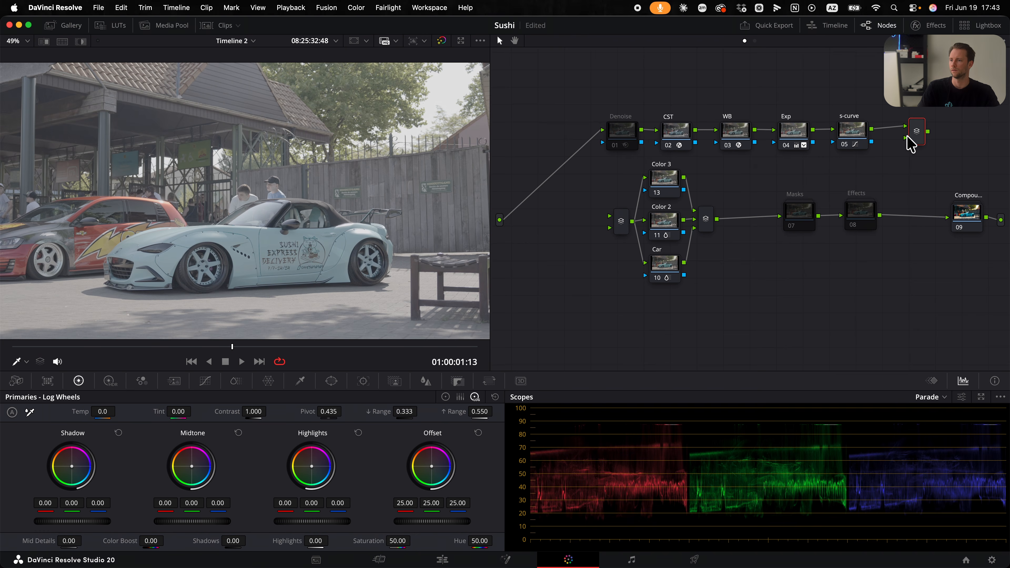
mouse_move(917, 135)
mouse_down()
mouse_move(615, 233)
mouse_move(906, 139)
mouse_up()
right_click(934, 130)
right_click(904, 128)
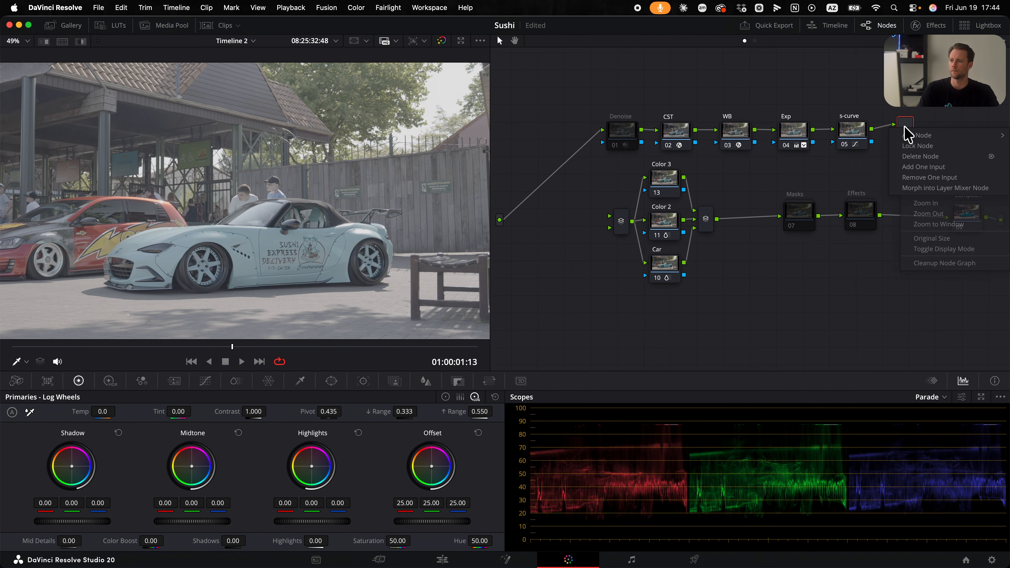
mouse_move(916, 136)
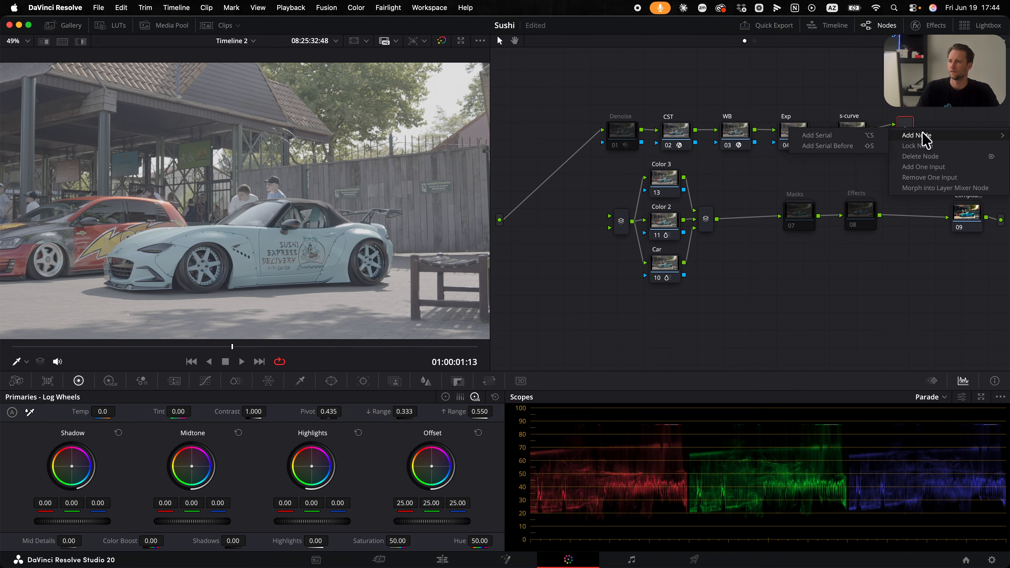
click(846, 137)
drag(957, 135, 947, 96)
Add two corrector nodes stacked beneath the new serial node and feed them from the parallel mixer's output.
right_click(945, 140)
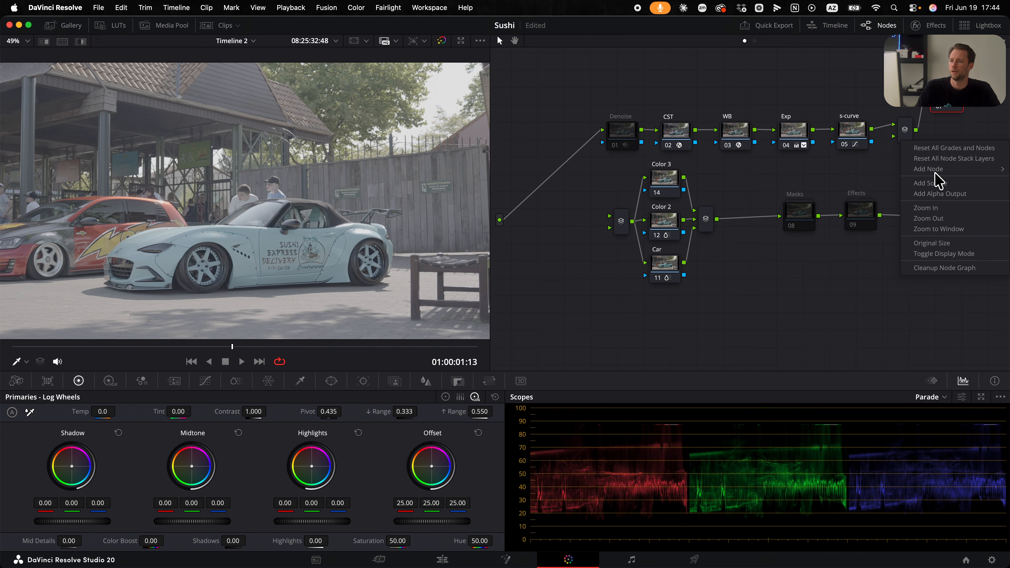
mouse_move(932, 170)
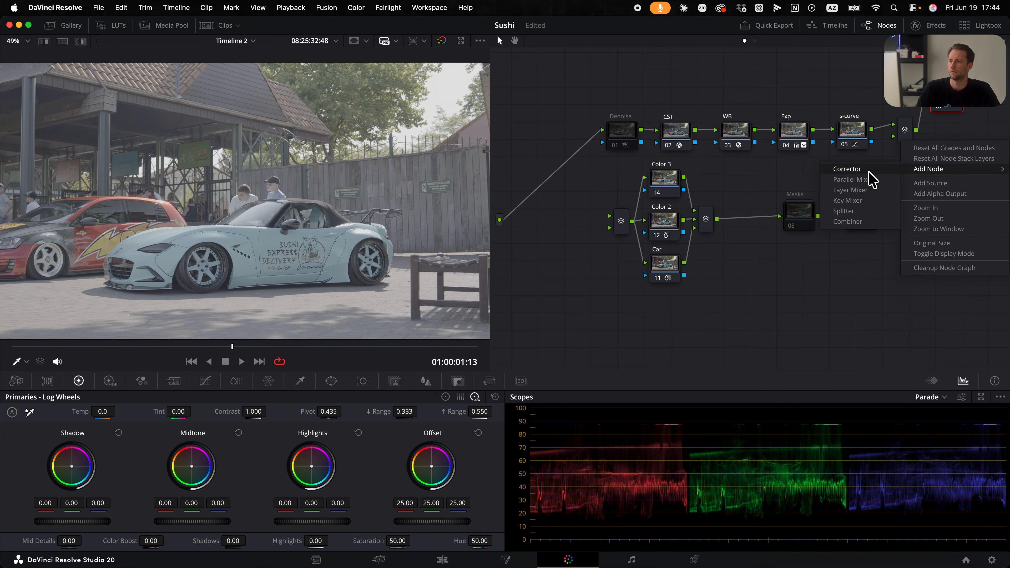
click(868, 172)
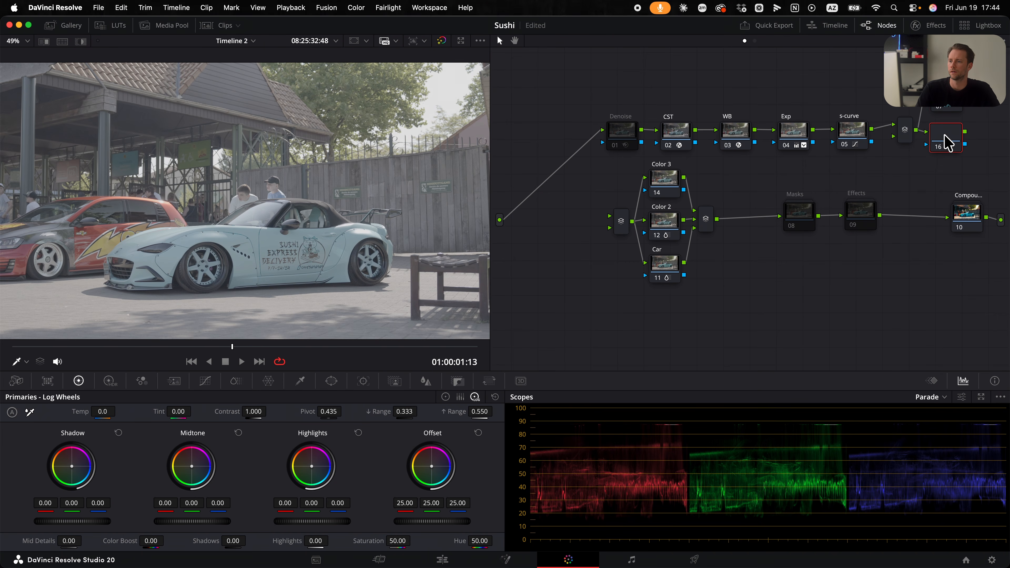
right_click(923, 175)
mouse_move(942, 206)
click(859, 203)
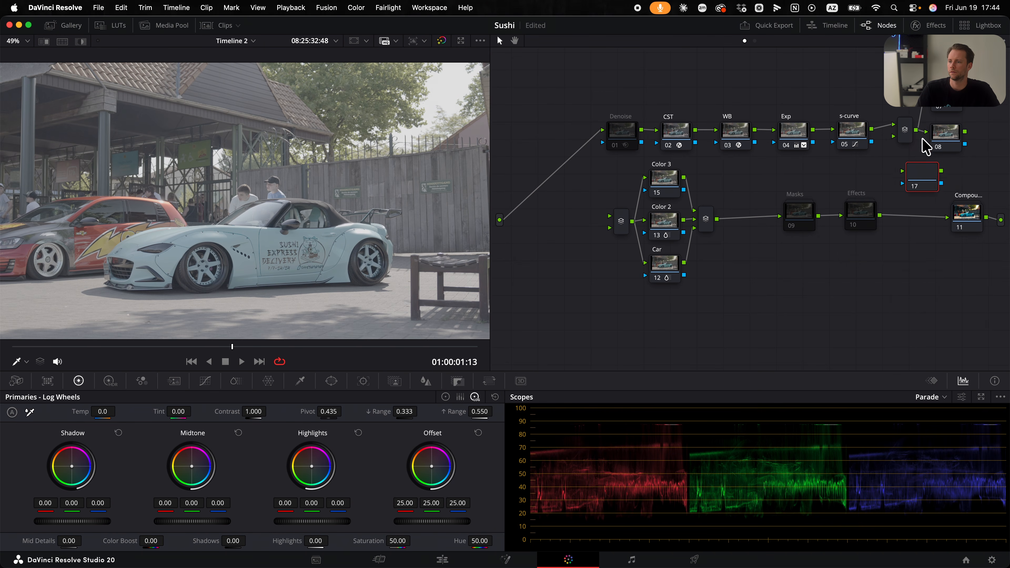
drag(923, 177, 952, 169)
drag(916, 130, 932, 167)
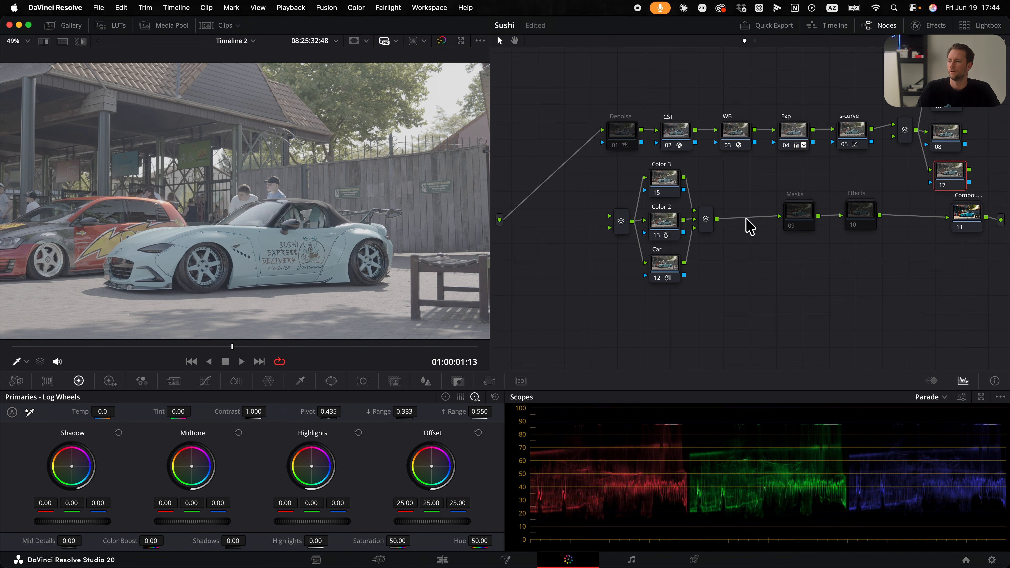
Add a second parallel mixer after the three stacked nodes and connect their outputs into it.
right_click(982, 138)
mouse_move(949, 168)
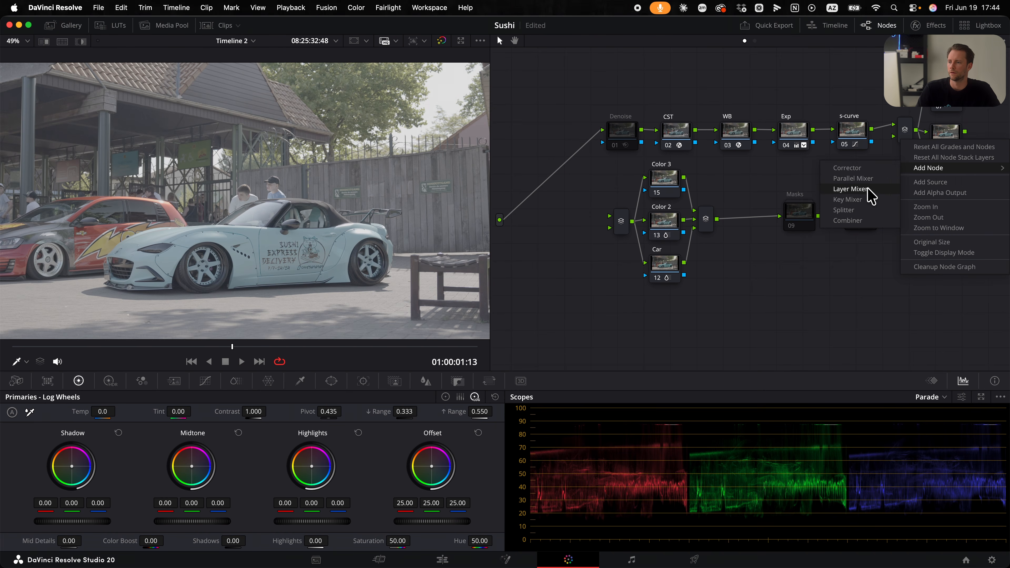
click(871, 178)
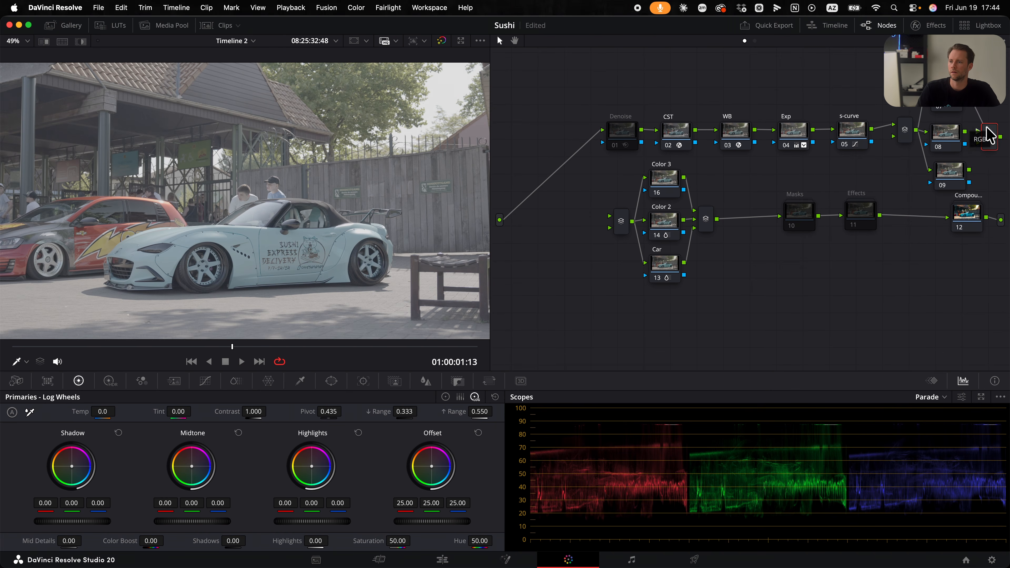
drag(971, 165, 971, 132)
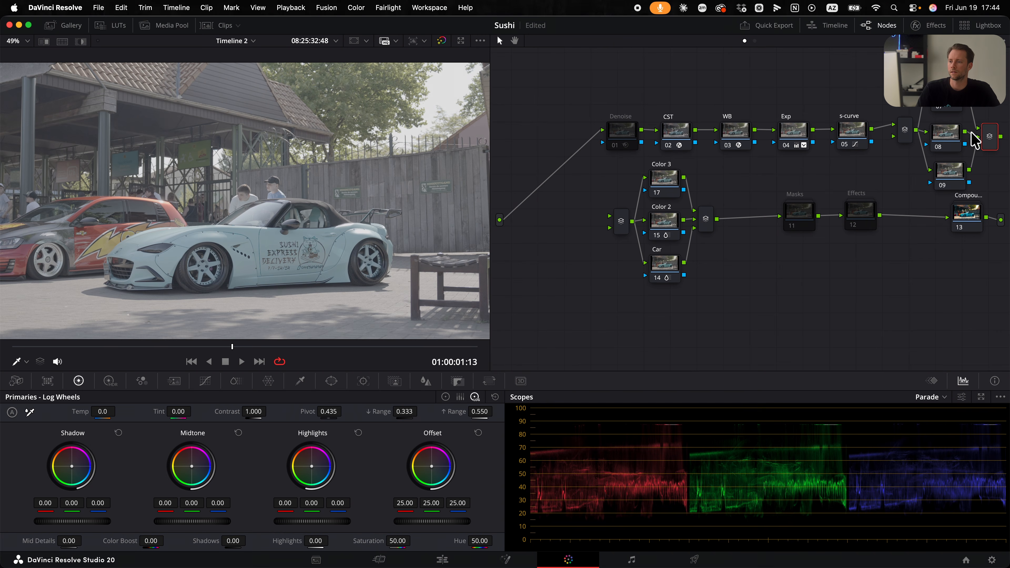
Try deleting the original color nodes with their mixers, and undo back to the s-curve's connection with the original color group.
drag(579, 175, 731, 298)
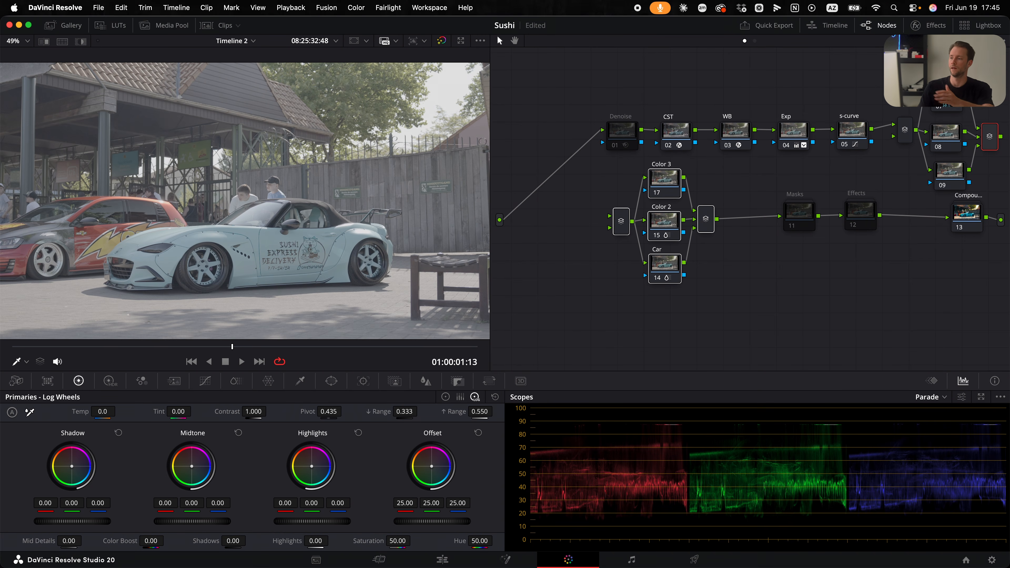
key(Delete)
key(super+z)
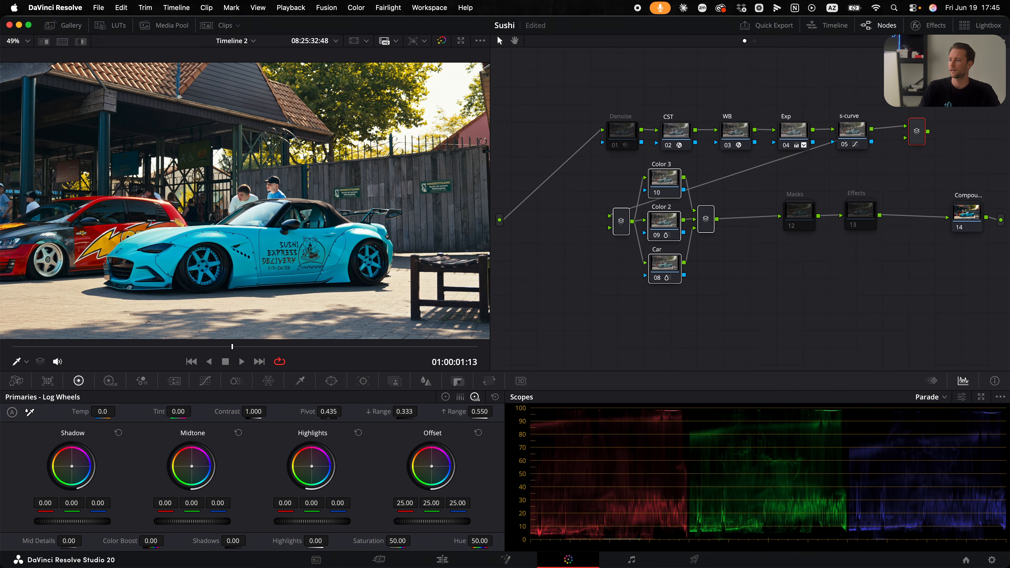
Delete the leftover parallel mixer connected after the s-curve node.
key(super+z)
key(super+z)
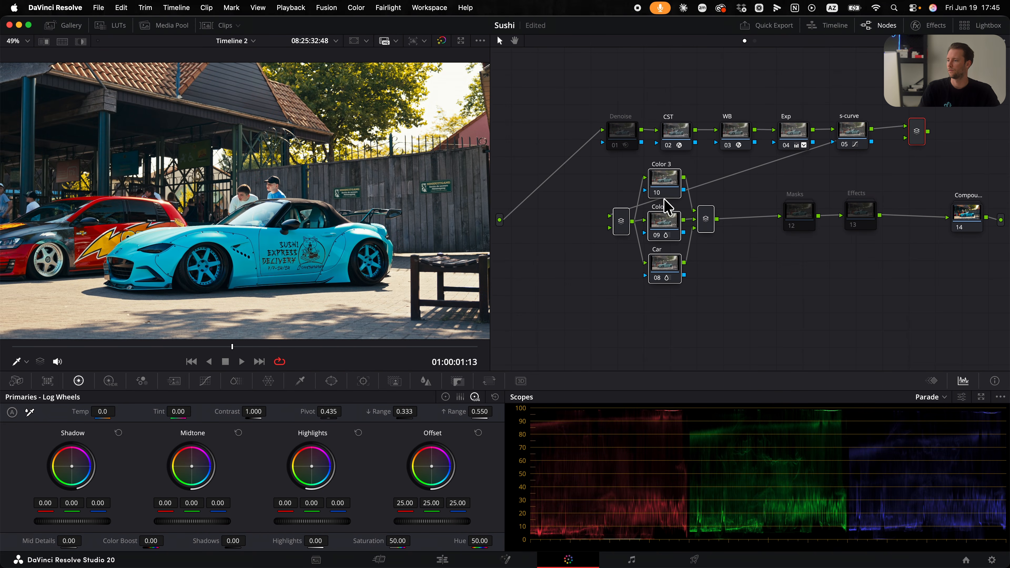
click(572, 175)
drag(575, 171, 719, 279)
click(718, 279)
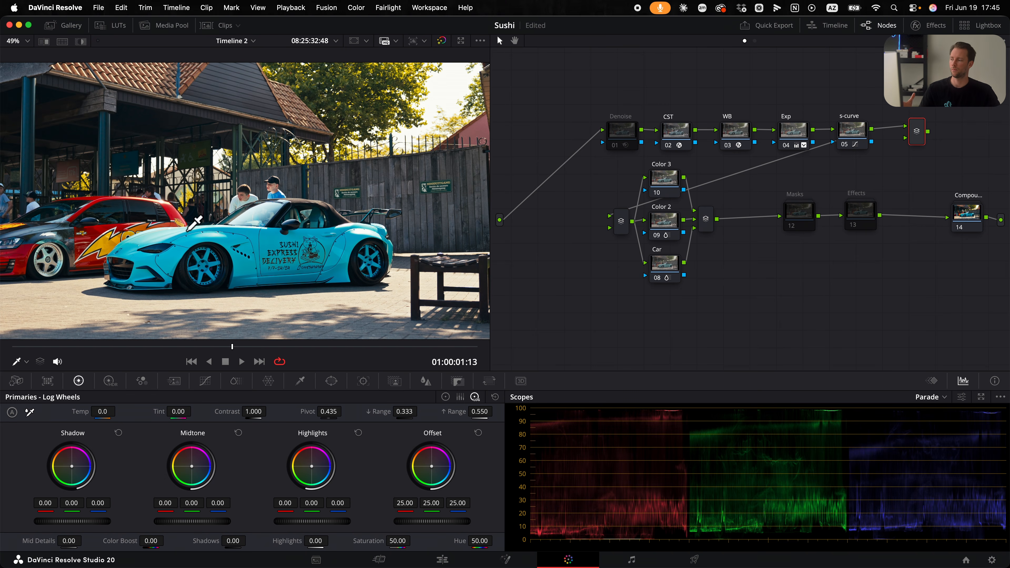
key(Delete)
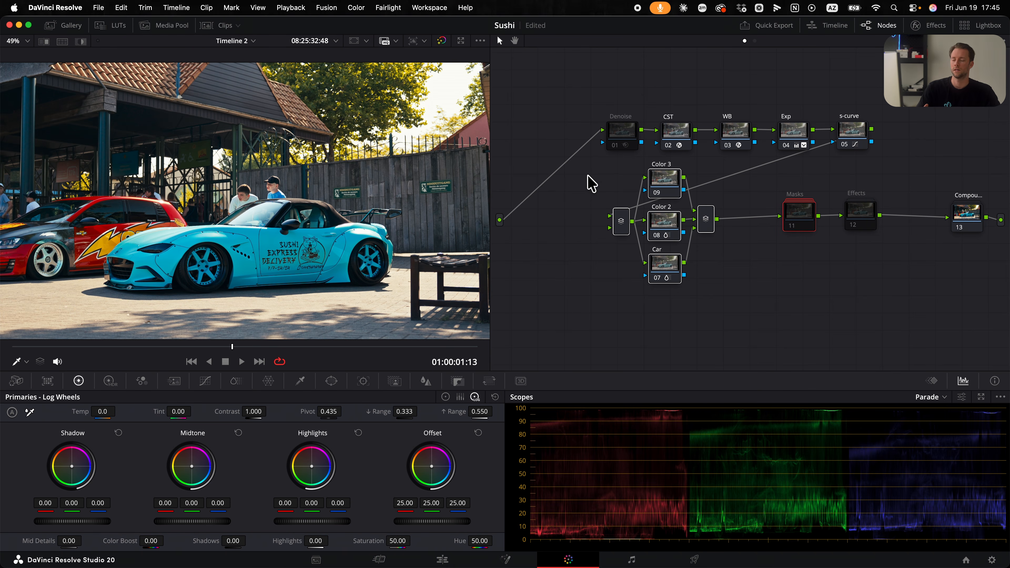
Combine the three color nodes and their two mixers into a compound node labeled Colors.
right_click(660, 226)
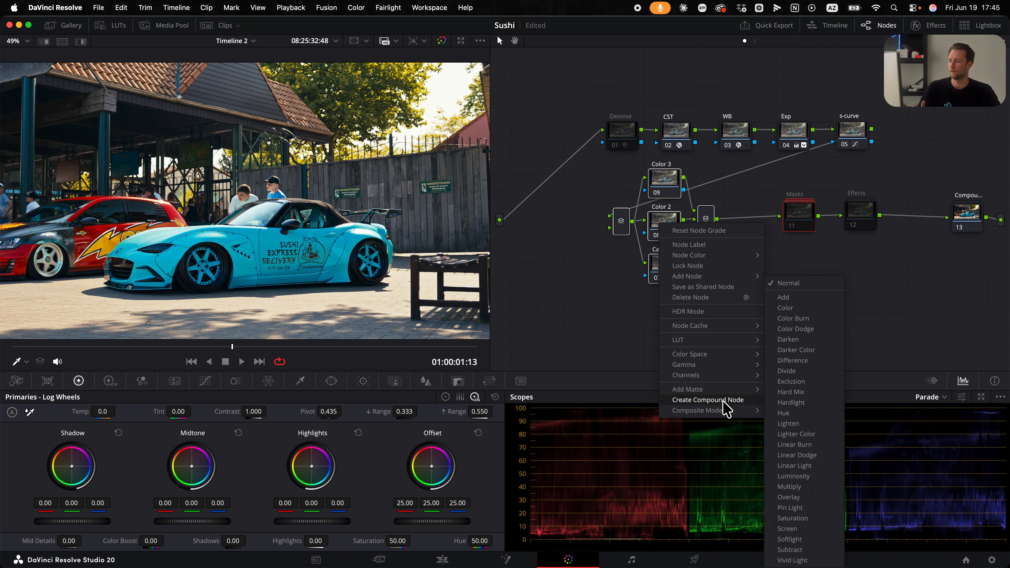
click(715, 415)
right_click(657, 225)
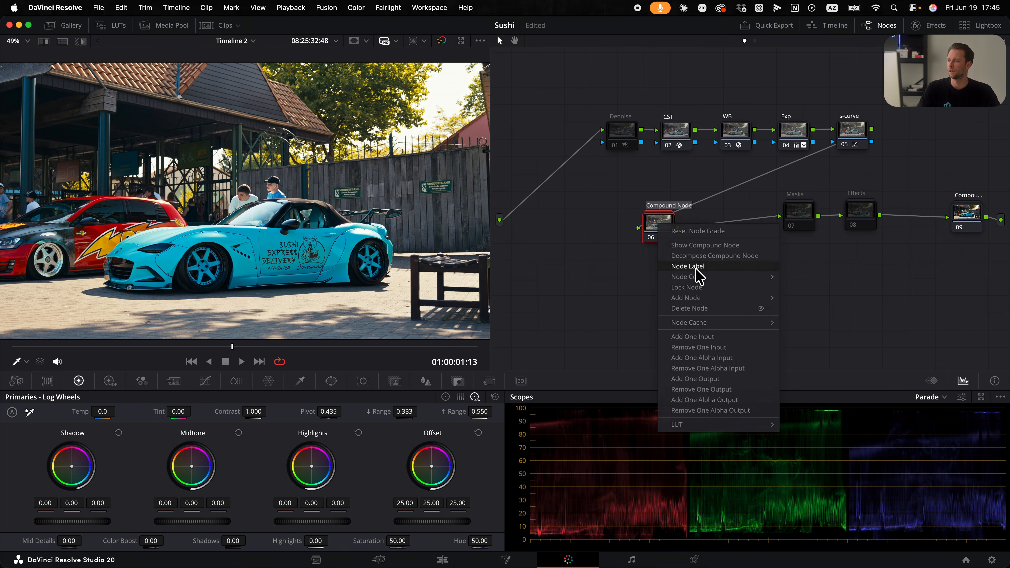
click(698, 265)
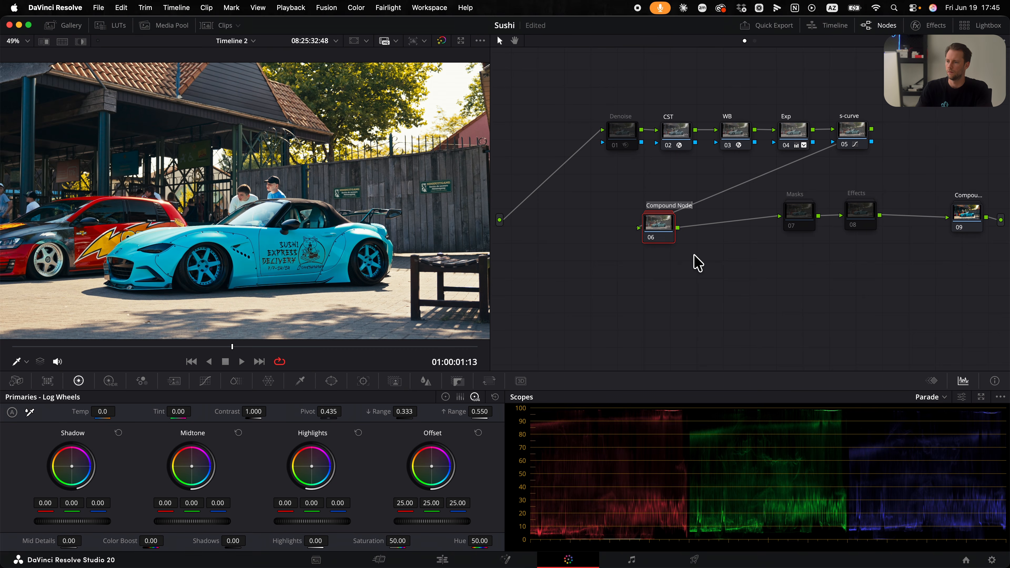
text(c)
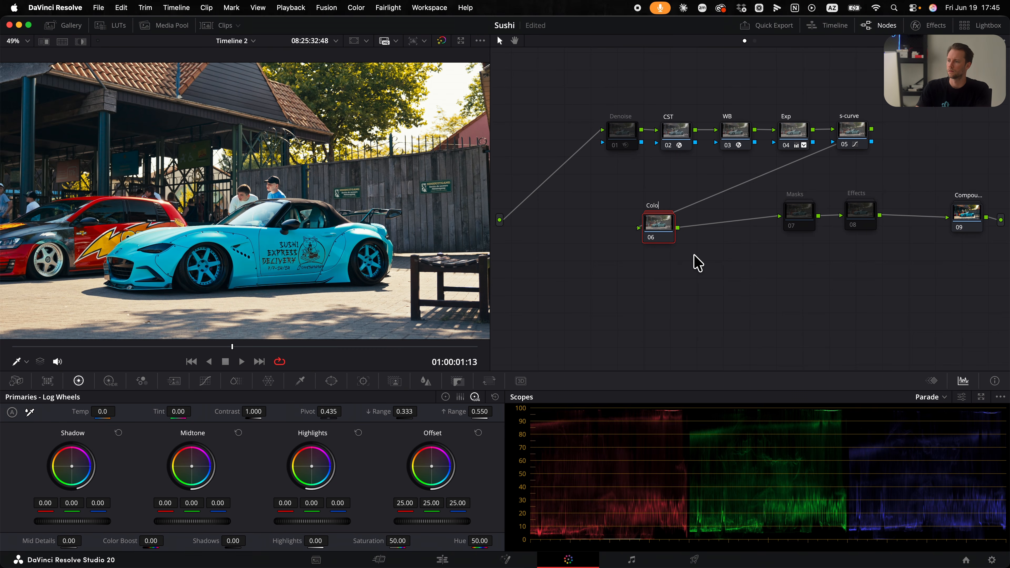
Open the Colors compound node and reset the grades of its Car and Color 2 nodes.
double_click(657, 228)
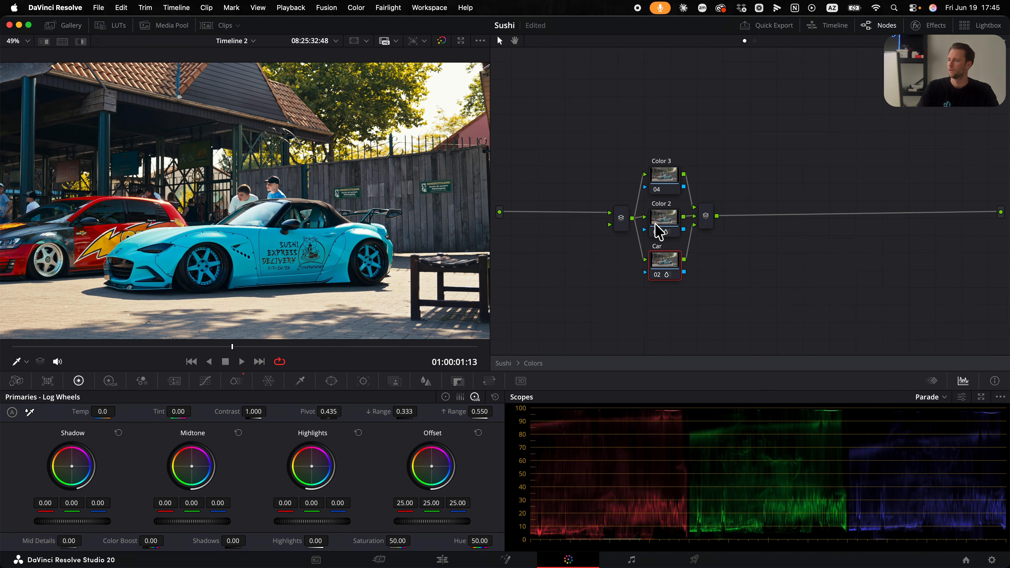
drag(560, 133, 775, 296)
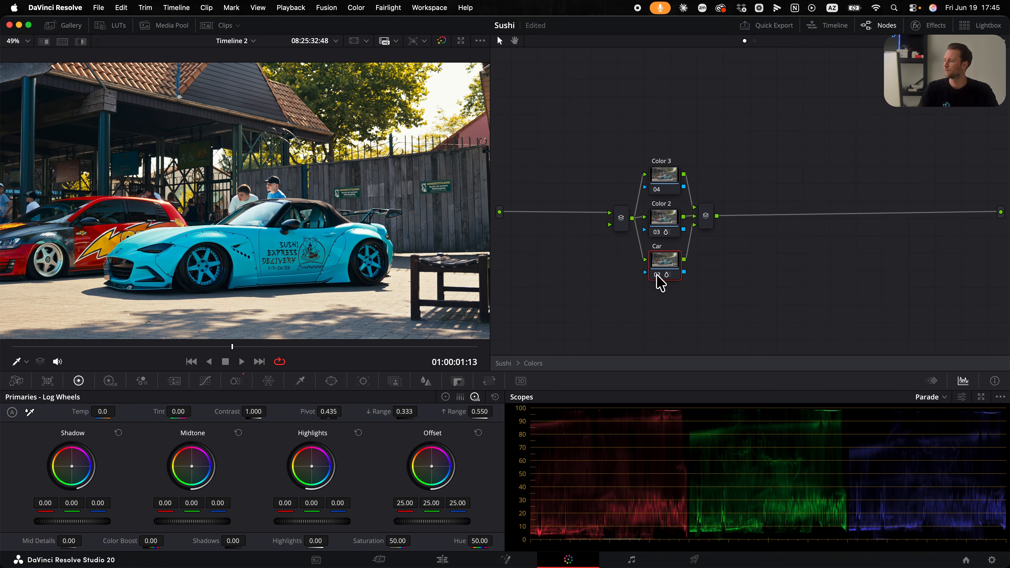
right_click(674, 275)
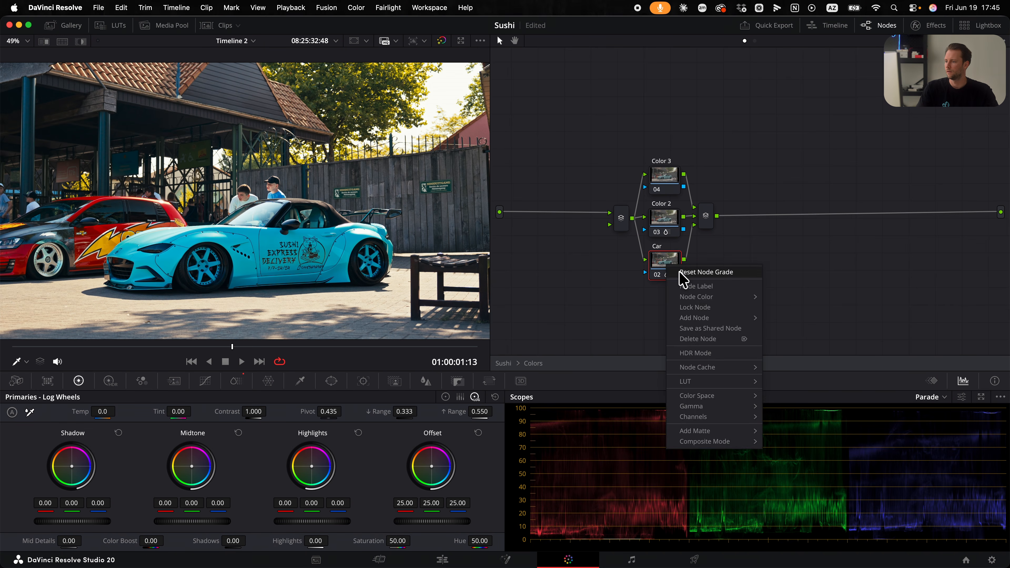
click(681, 273)
right_click(679, 229)
click(688, 235)
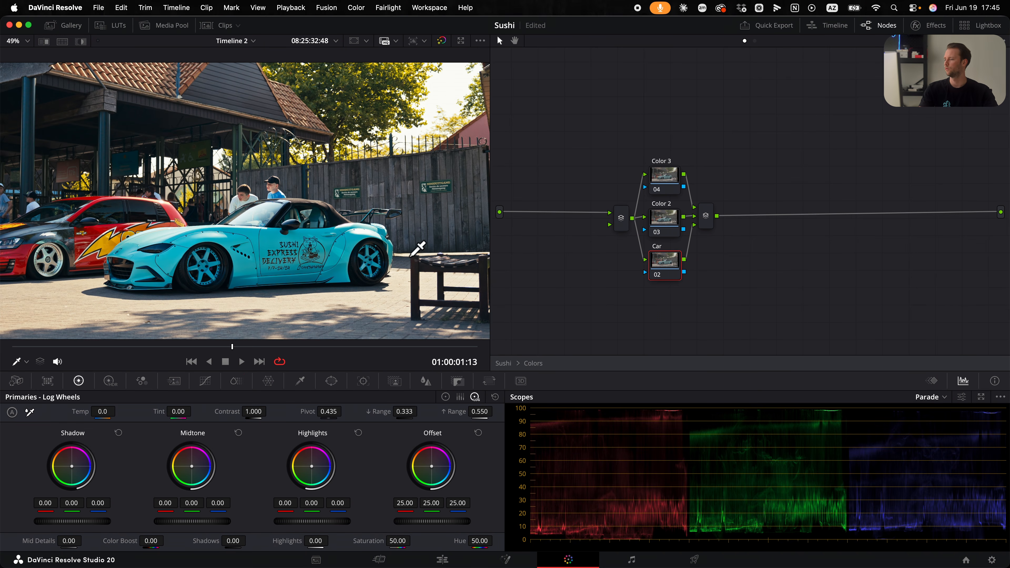
Preview the Cyan range in ColorSlice on the Car node, and set its density to 0.07 and saturation to 1.06.
click(663, 267)
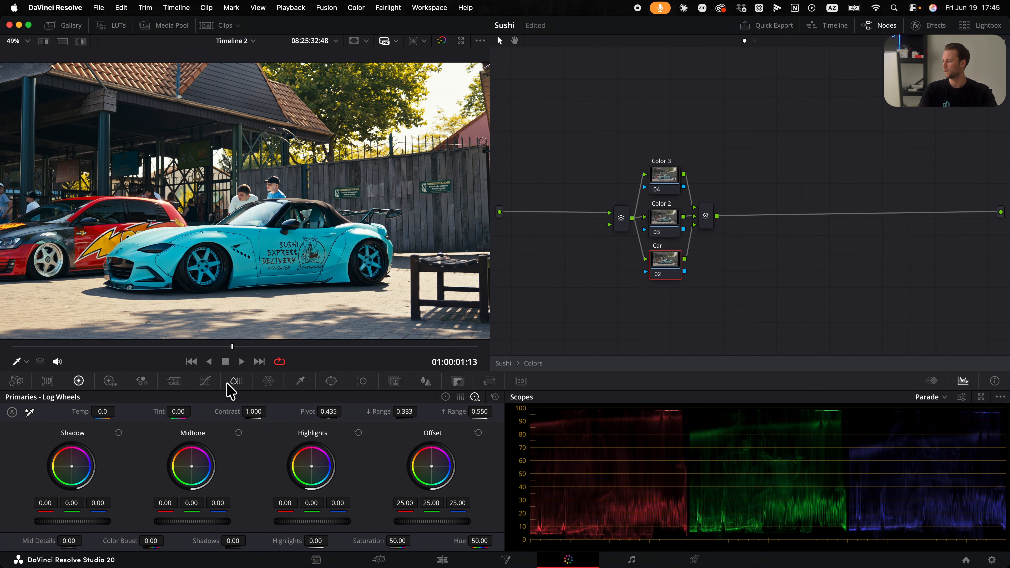
click(236, 381)
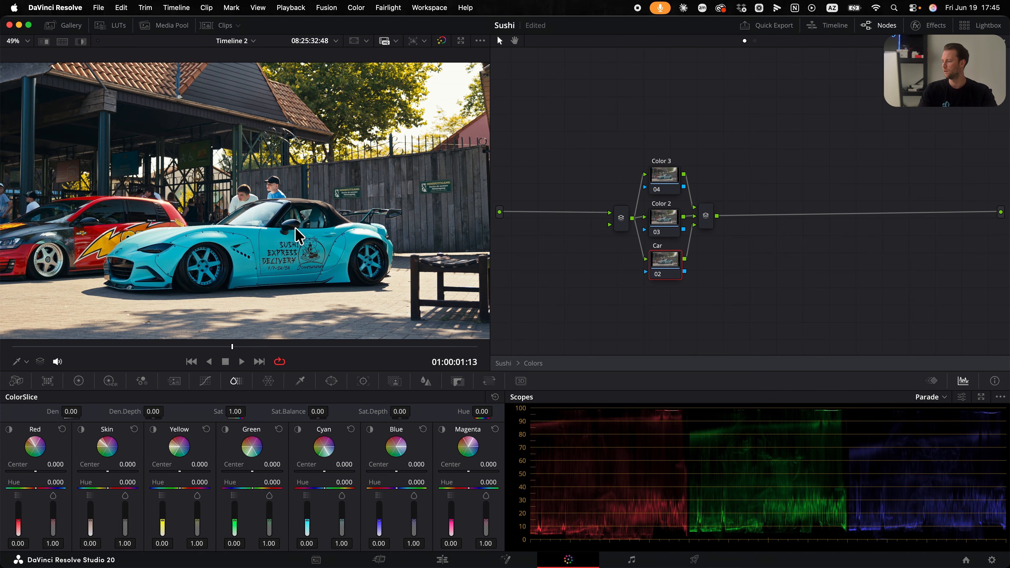
click(296, 430)
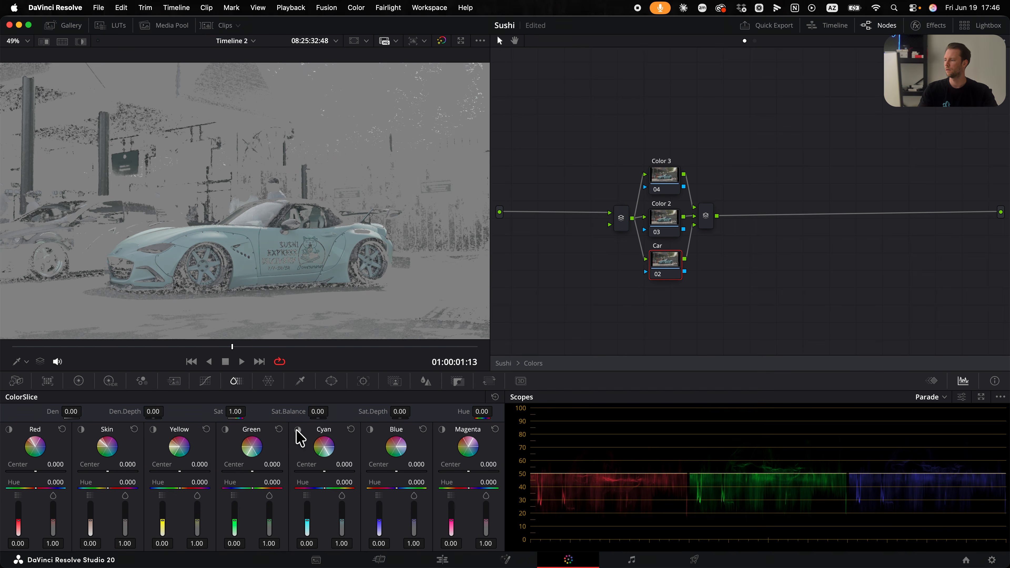
click(297, 430)
click(297, 430)
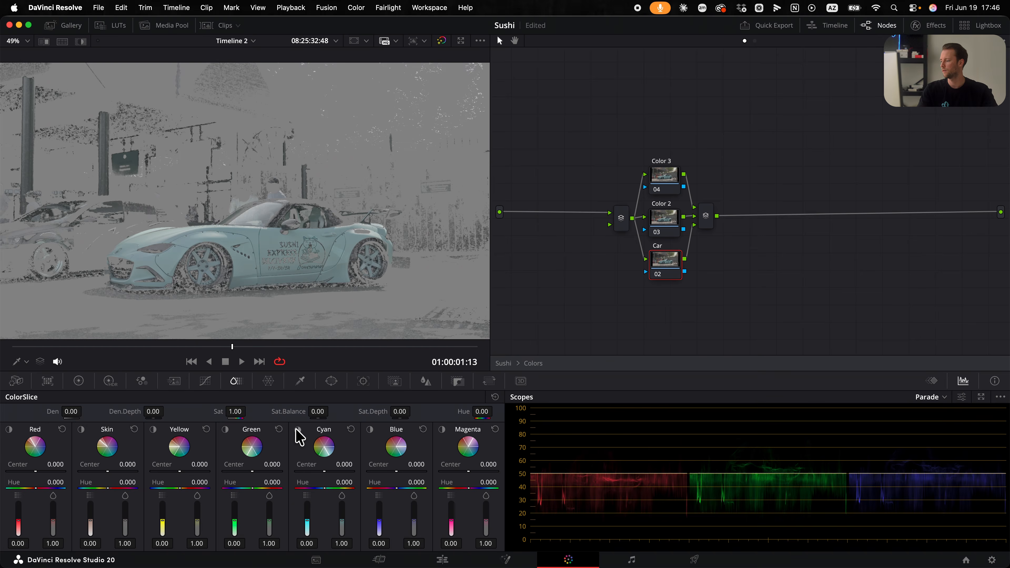
click(297, 430)
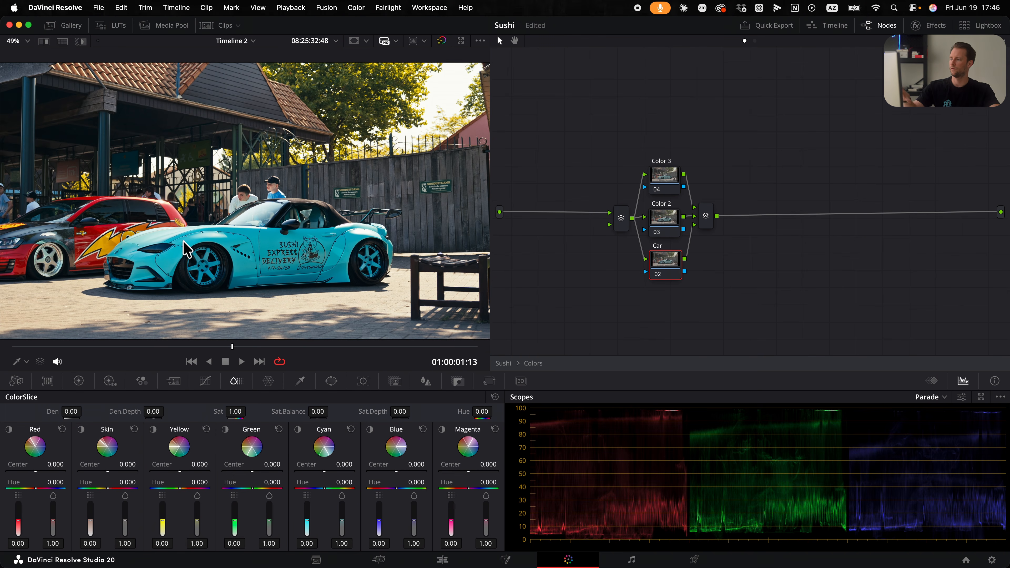
mouse_move(310, 528)
mouse_down()
mouse_move(342, 526)
mouse_move(306, 519)
mouse_up()
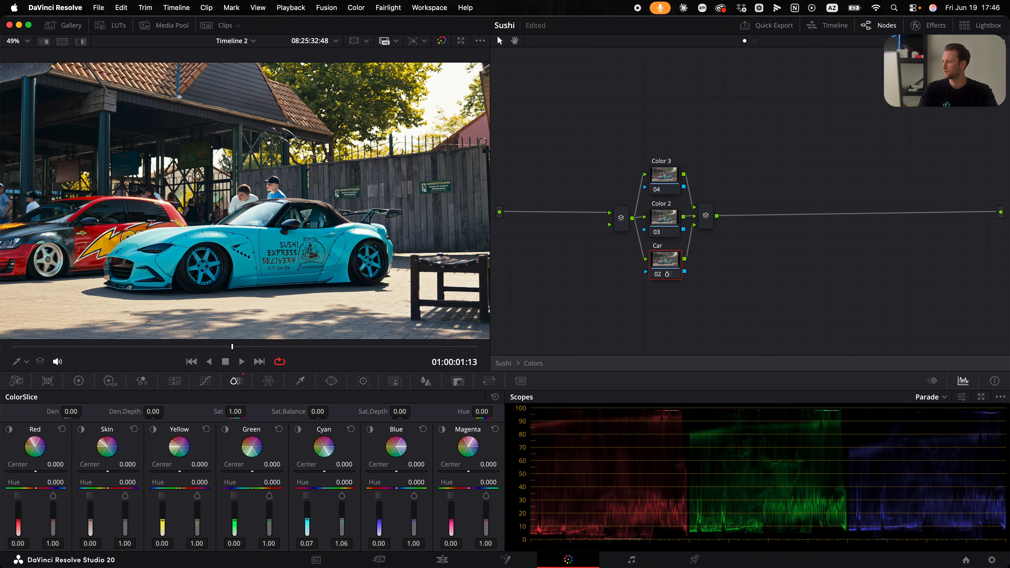
On the Color 2 node, set the ColorSlice Red density to -0.02 and saturation to 1.20, and exit the compound node.
click(651, 236)
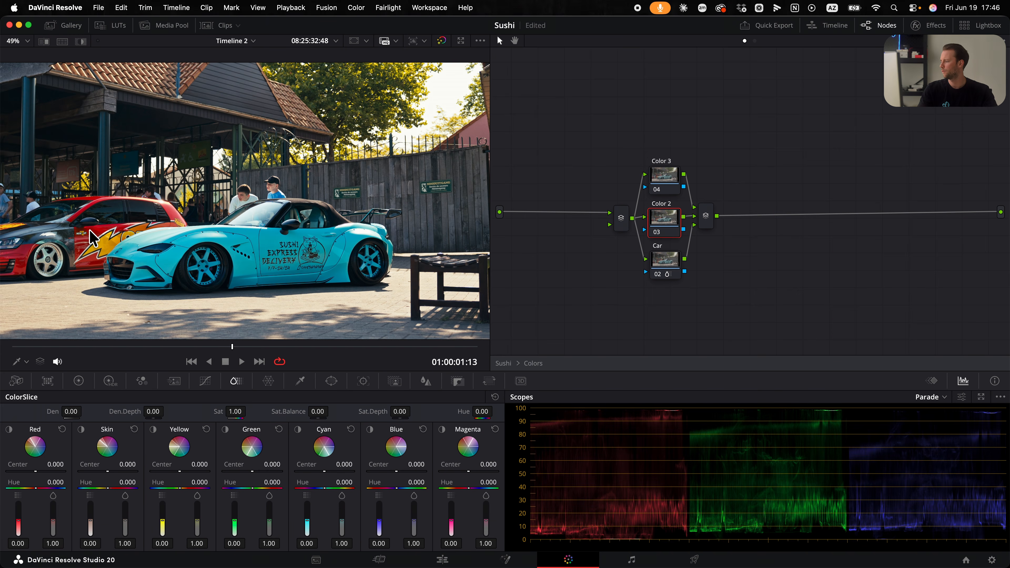
mouse_move(18, 524)
mouse_down()
mouse_move(18, 503)
mouse_move(18, 523)
mouse_up()
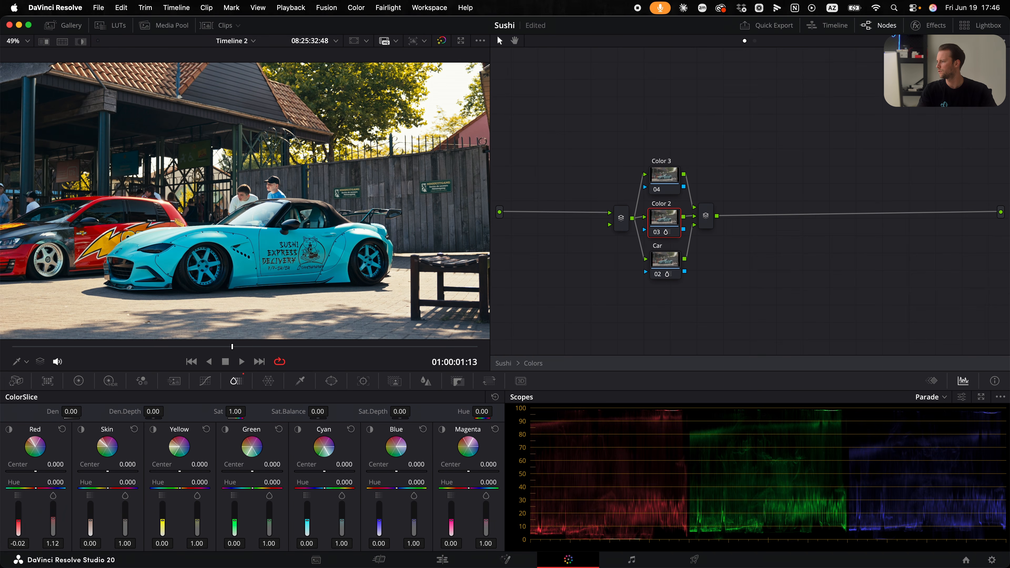
drag(53, 517, 53, 516)
drag(53, 518, 53, 516)
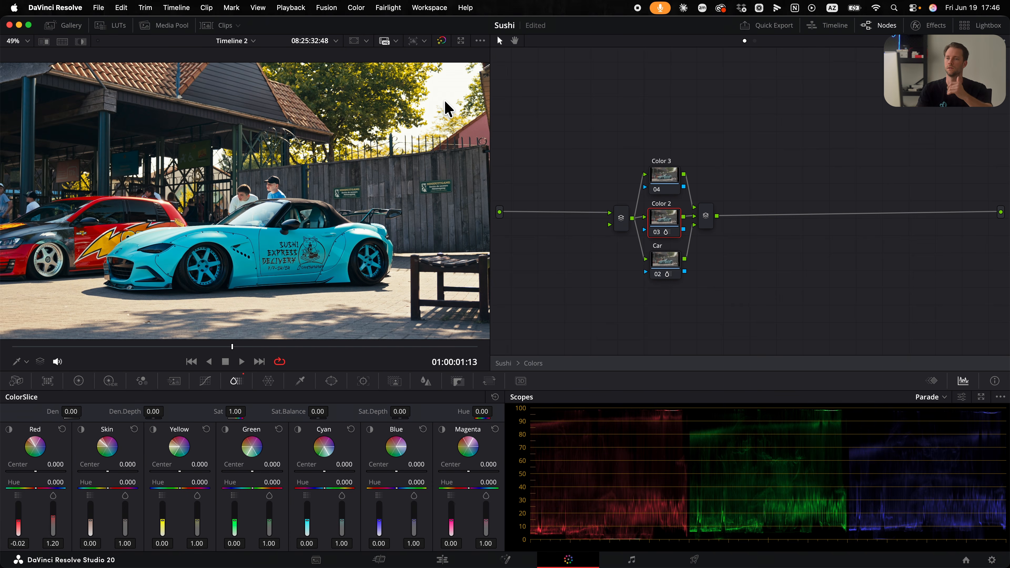
right_click(577, 122)
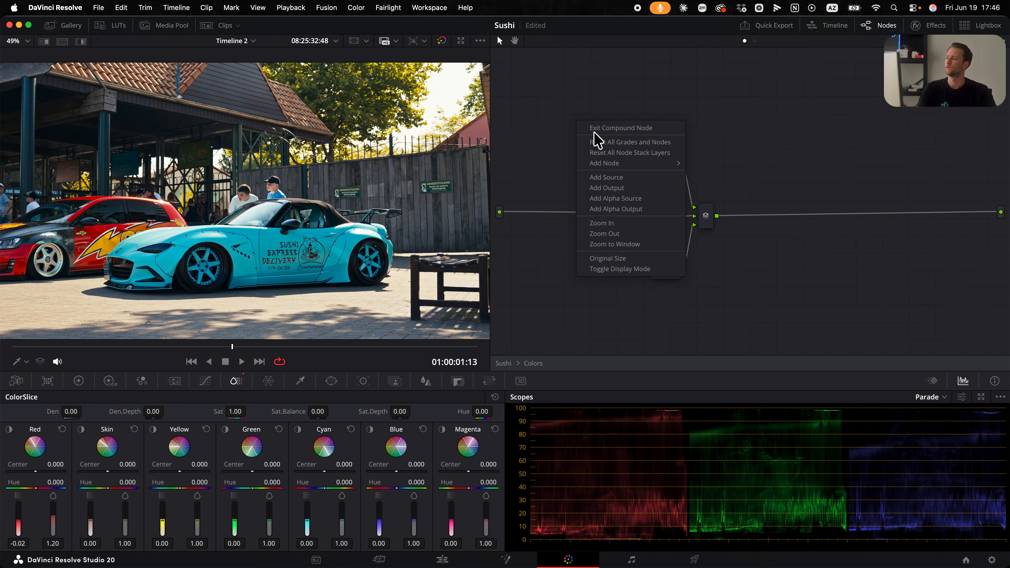
click(606, 131)
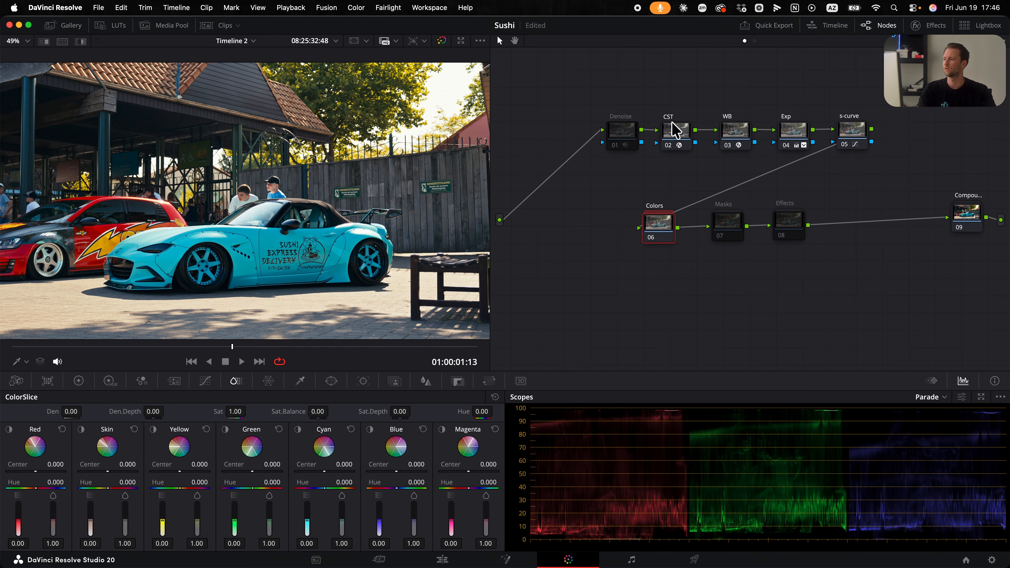
On the Exp node, lower the primaries Highlights to -100 and set the HDR Highlight exposure to -0.28.
click(793, 137)
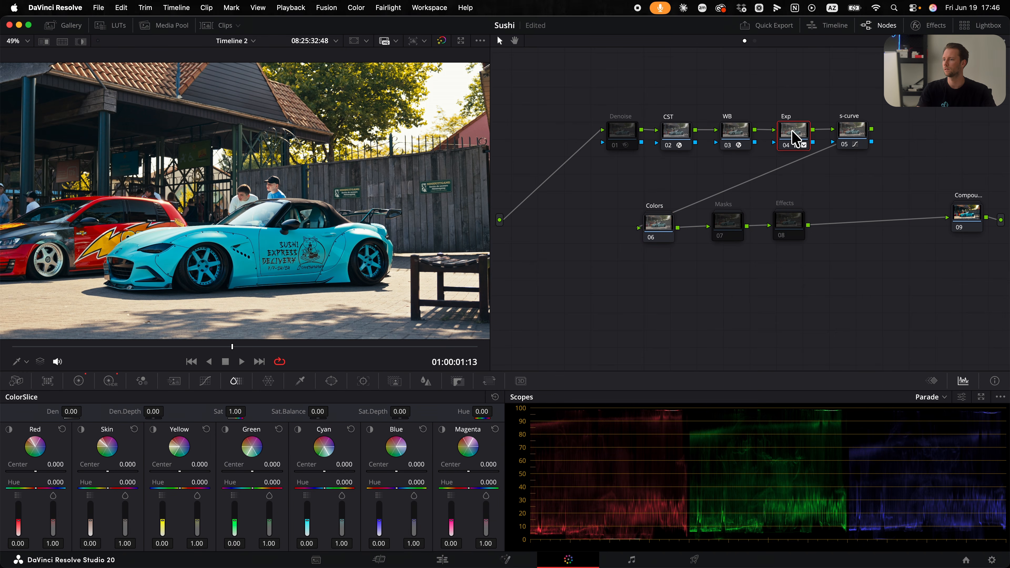
click(109, 383)
click(79, 382)
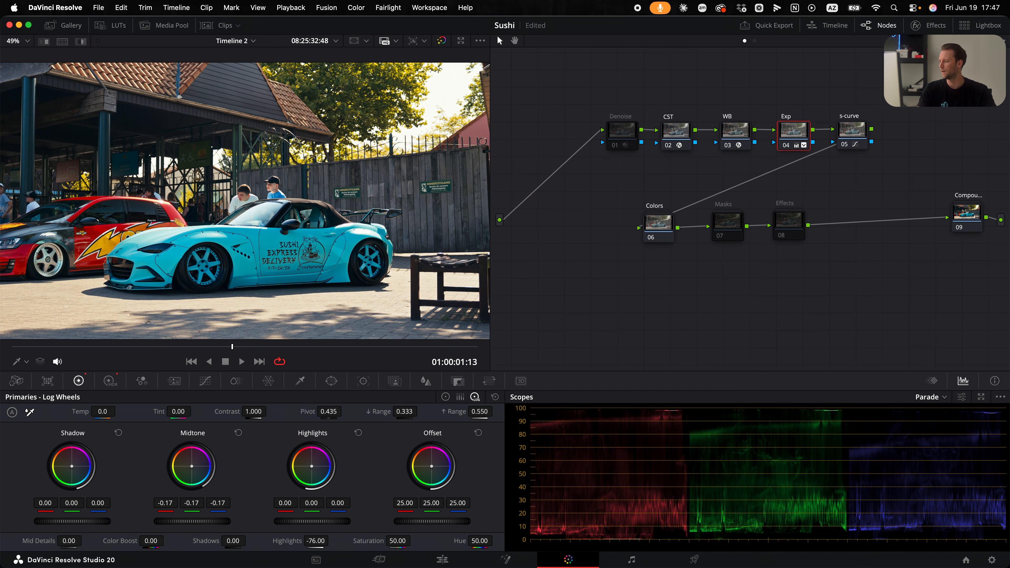
drag(316, 541, 296, 541)
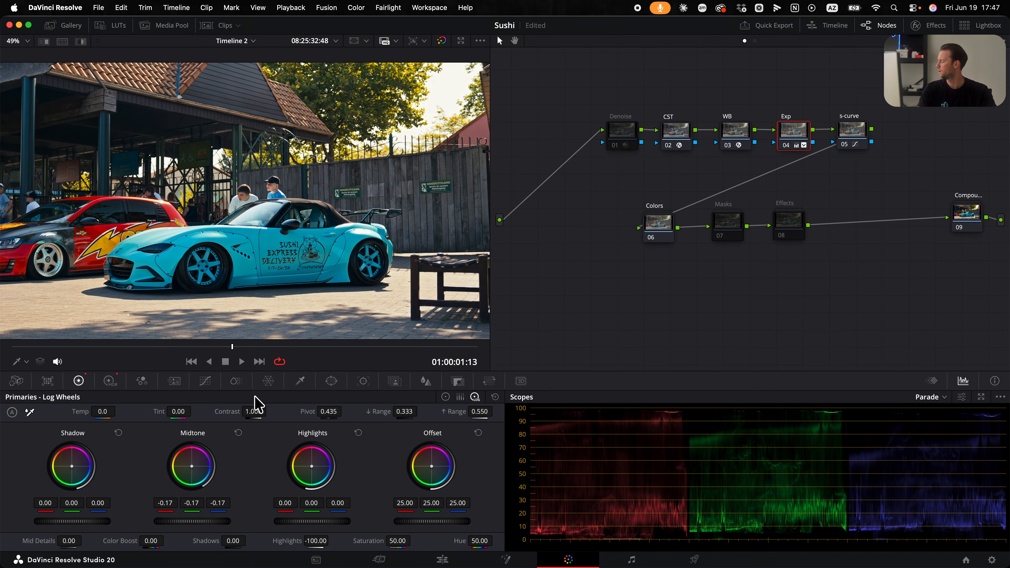
click(110, 382)
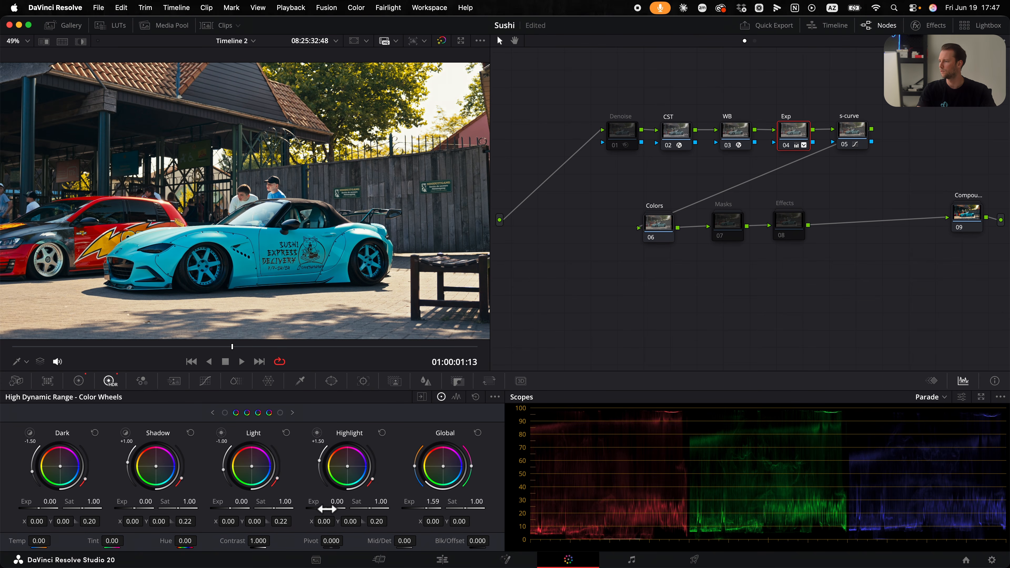
mouse_move(335, 501)
mouse_down()
mouse_move(323, 501)
mouse_move(336, 502)
mouse_up()
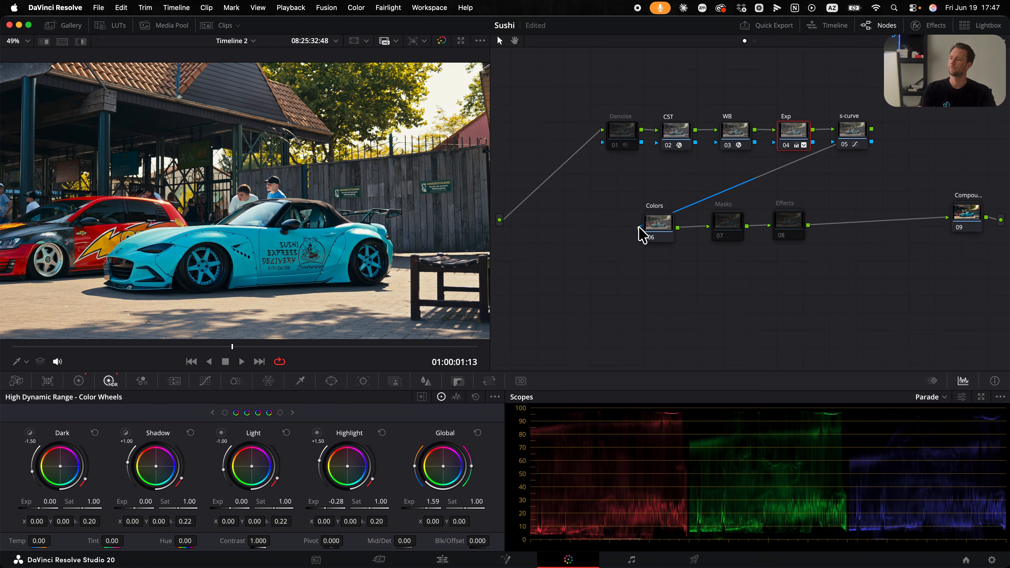
Rearrange the Colors, Masks and Effects nodes into an evenly spaced row below the first node row.
drag(642, 233, 621, 231)
click(692, 233)
drag(788, 230, 772, 232)
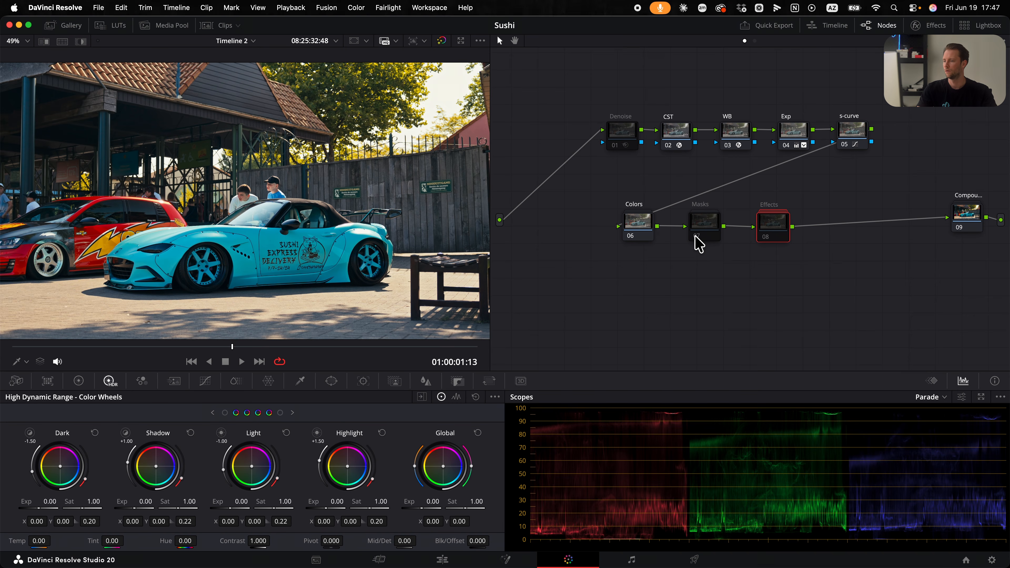
click(695, 236)
click(695, 236)
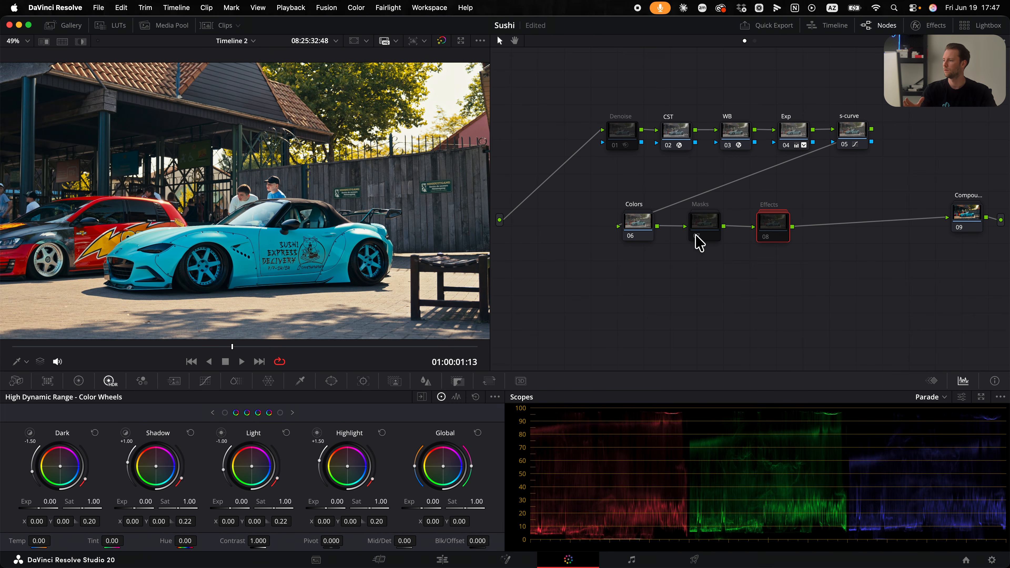
drag(775, 222, 800, 218)
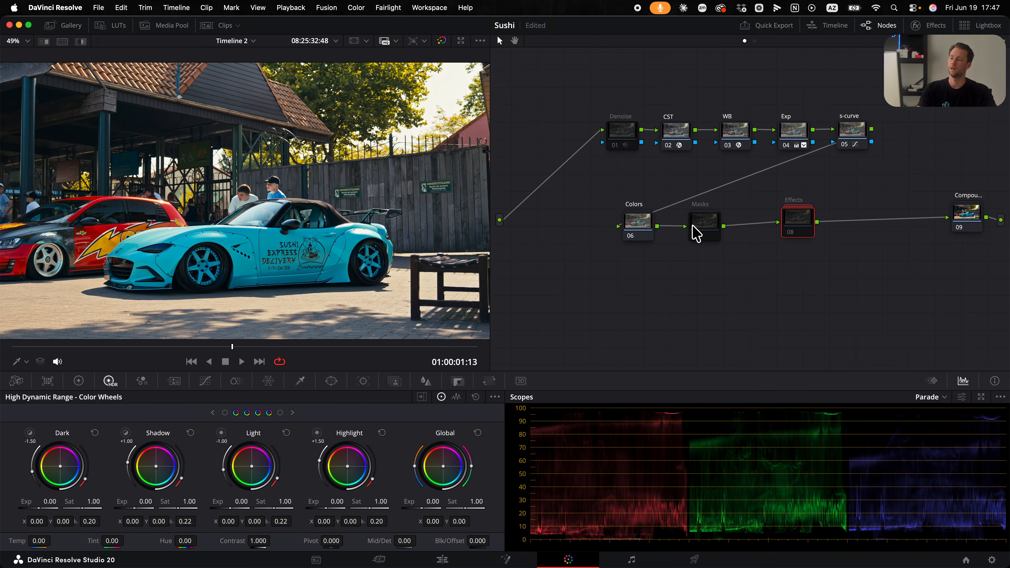
drag(692, 227, 709, 224)
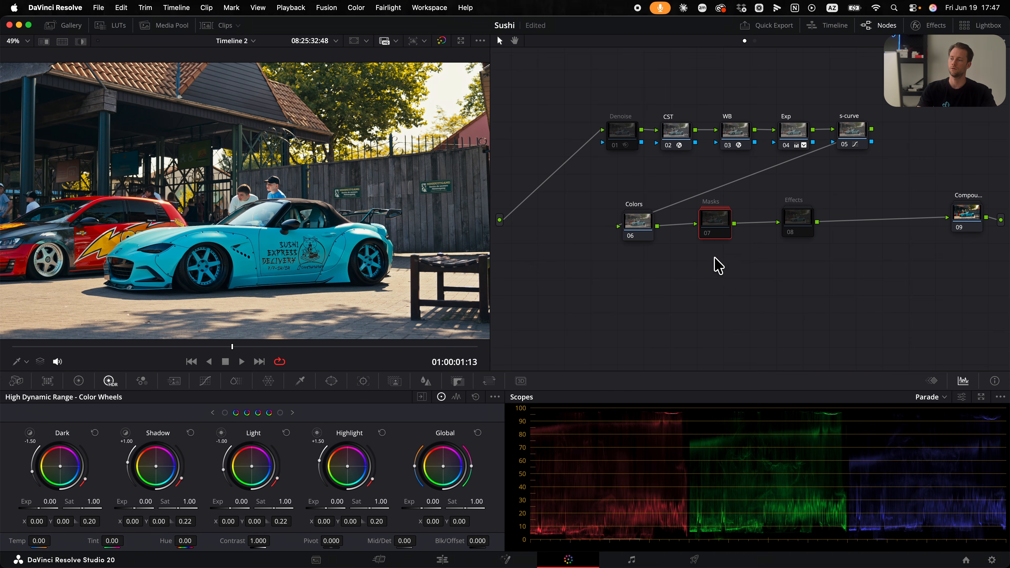
Enable and open the Masks compound node, and enable its vignette node to show the full circle window around the image.
click(708, 235)
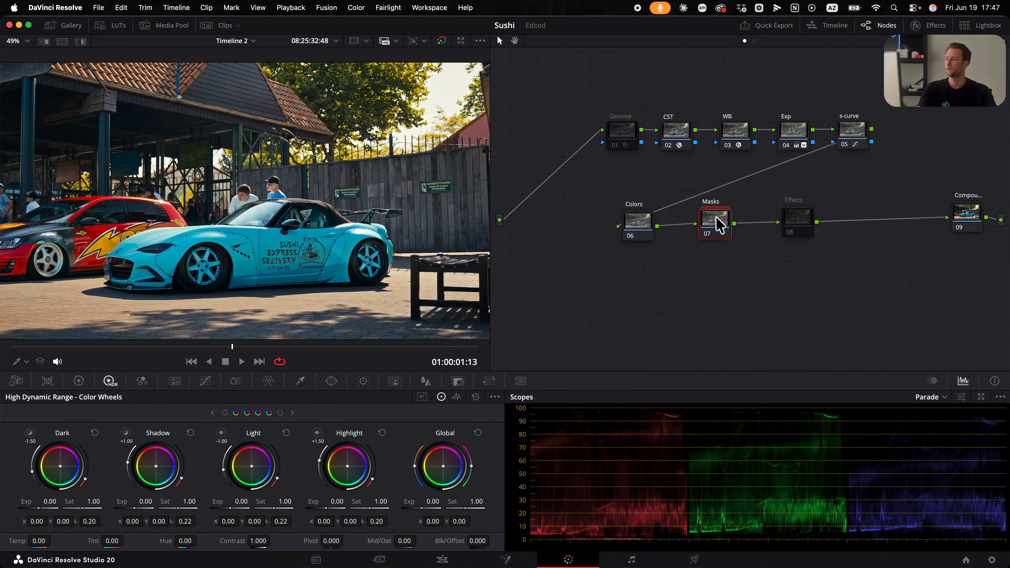
double_click(717, 224)
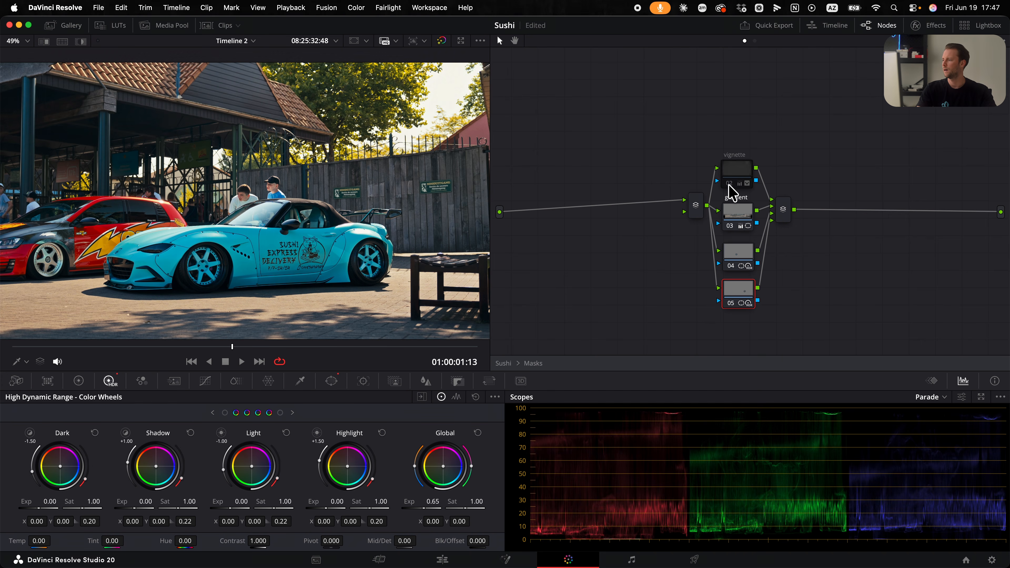
click(733, 175)
click(333, 382)
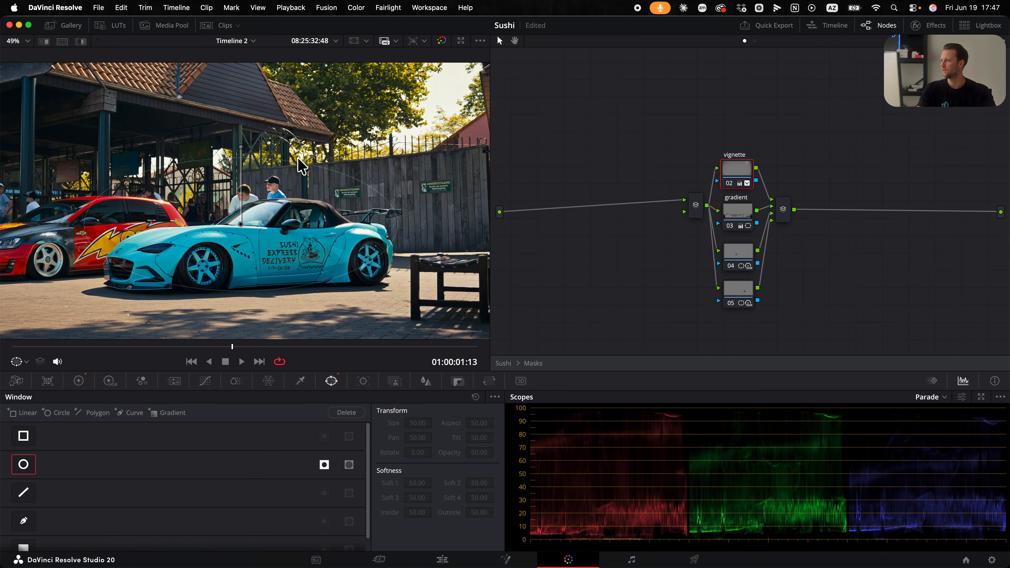
scroll(237, 184, down, 5)
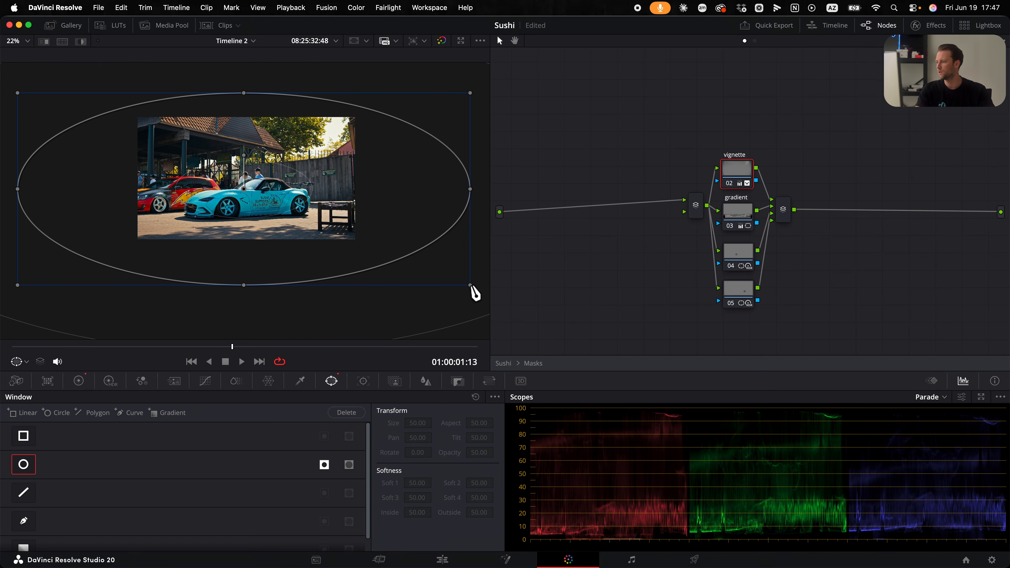
Shrink the vignette node's circle window slightly, nudge the gradient node's window sideways, and inspect node 04's circle window on the wheel.
drag(469, 284, 458, 280)
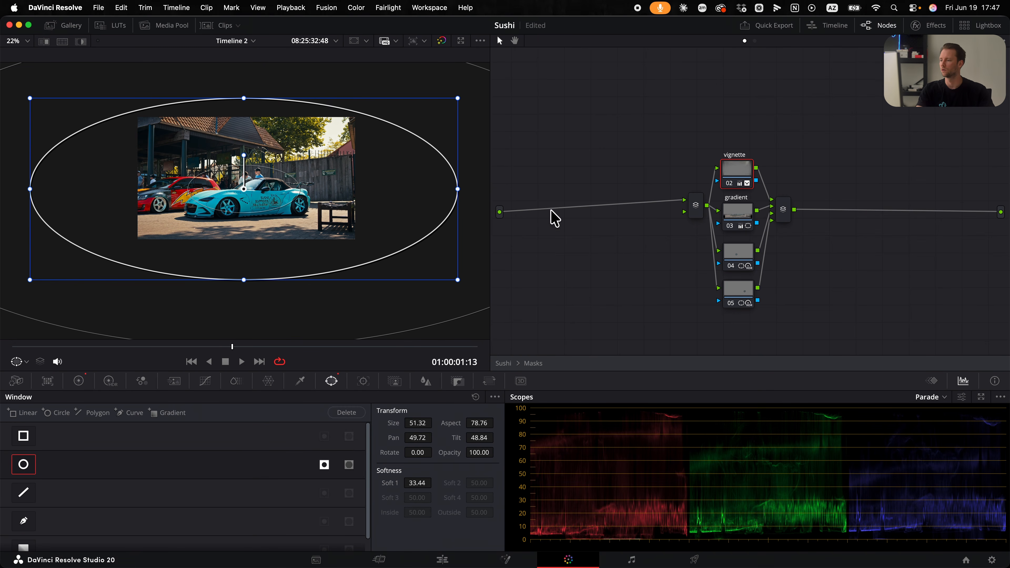
click(737, 211)
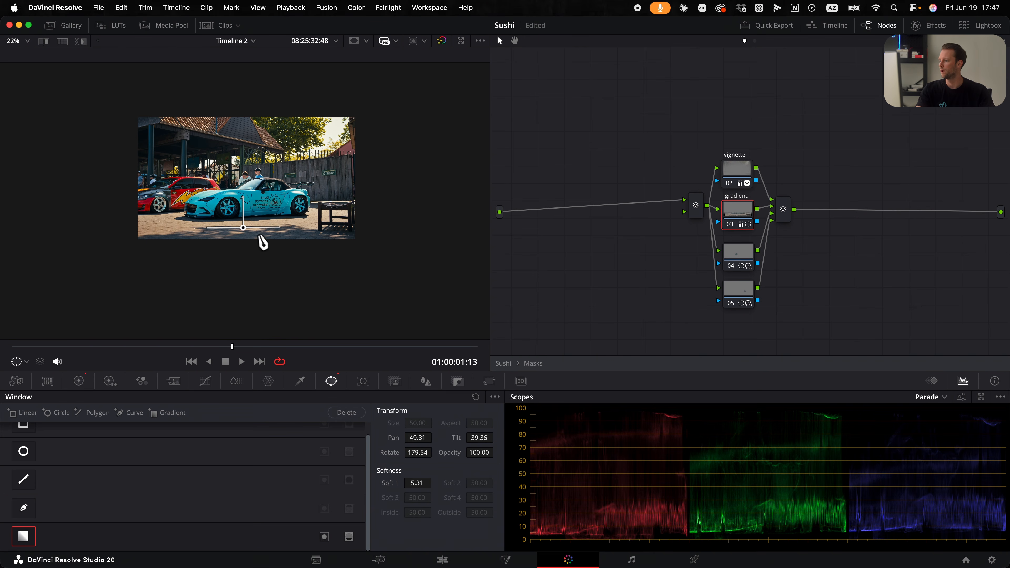
mouse_move(243, 229)
mouse_down()
mouse_move(250, 184)
mouse_move(250, 229)
mouse_up()
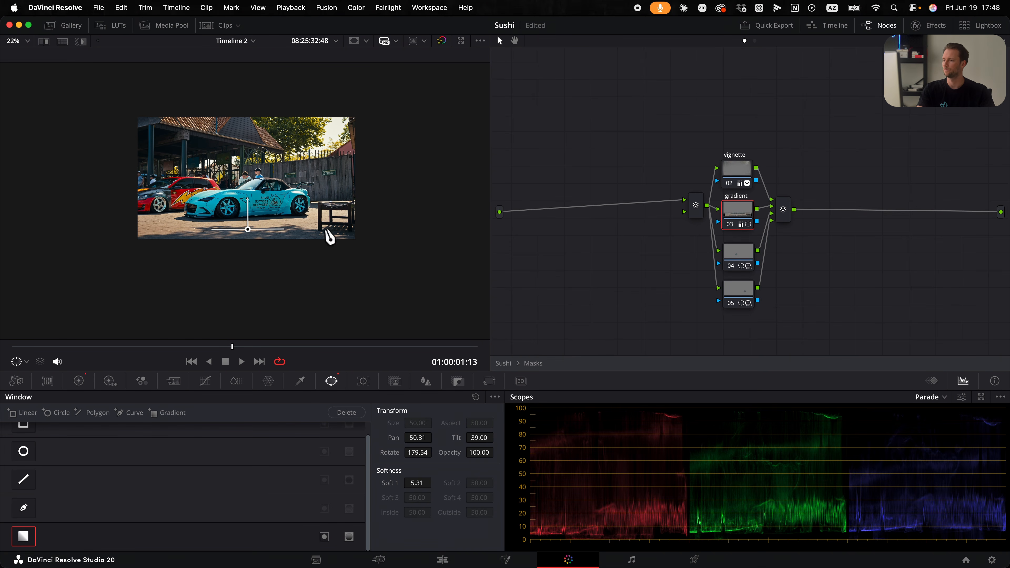
click(740, 252)
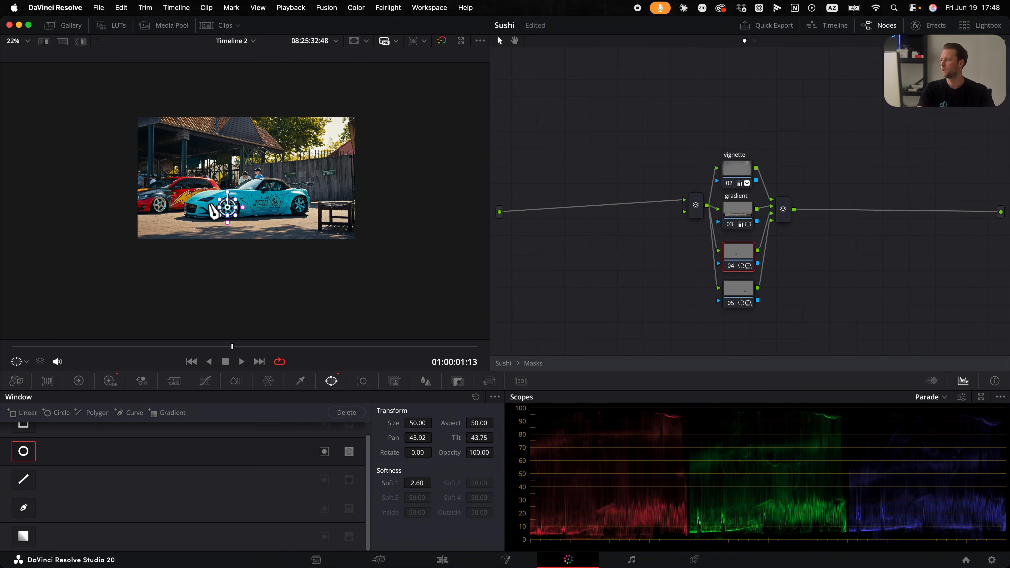
scroll(220, 244, up, 4)
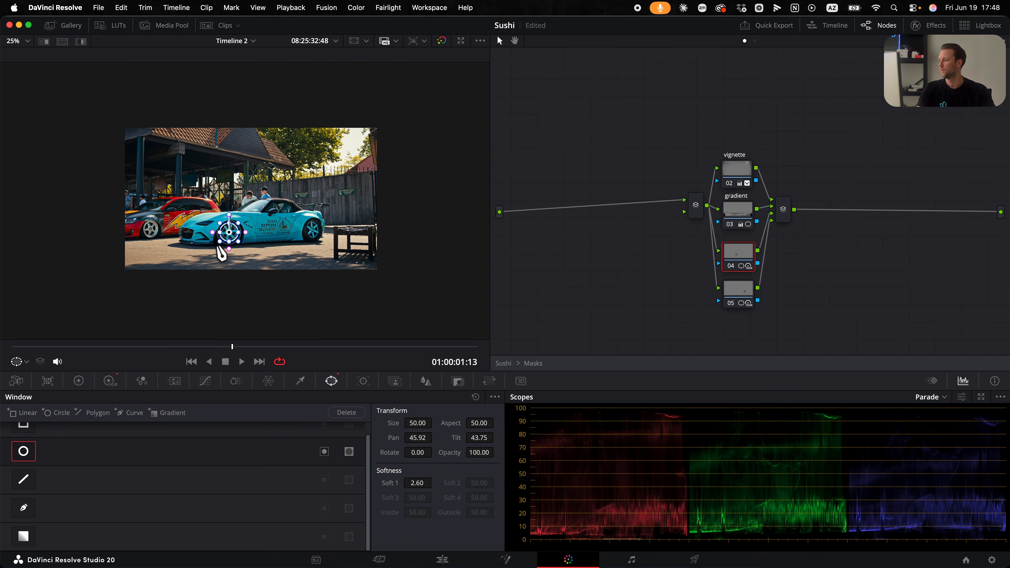
scroll(220, 248, up, 2)
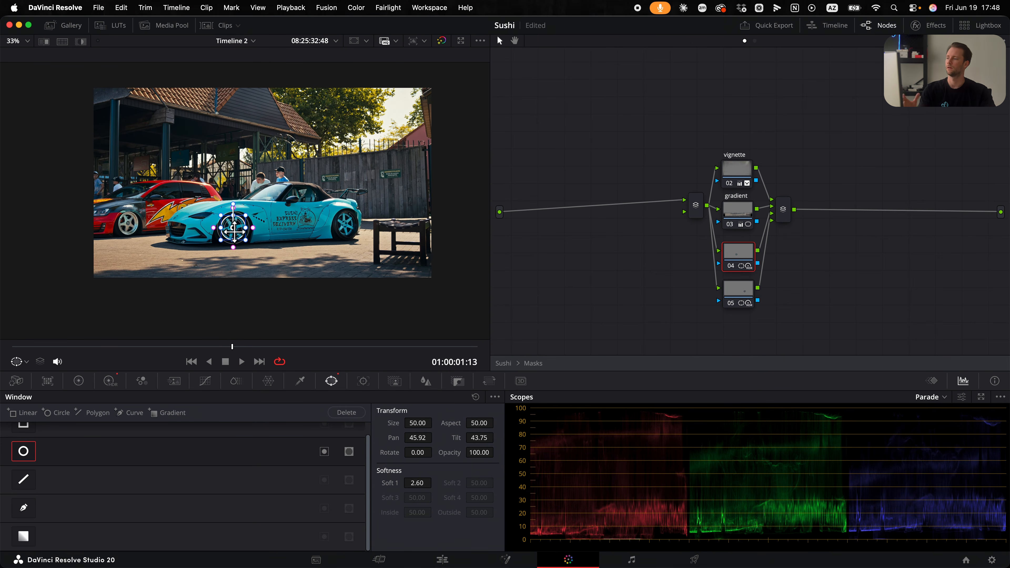
Disable nodes 05 and 04 as well as the gradient and vignette nodes.
click(731, 303)
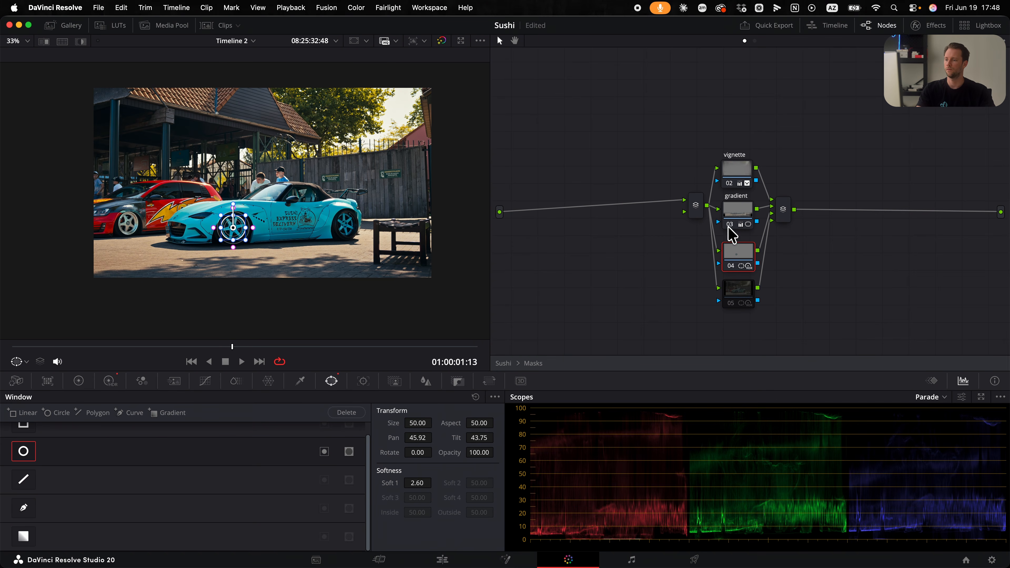
click(731, 265)
click(729, 224)
click(729, 183)
Reset the node grades of nodes 05 and 04, the gradient node and the vignette node.
right_click(741, 293)
click(769, 301)
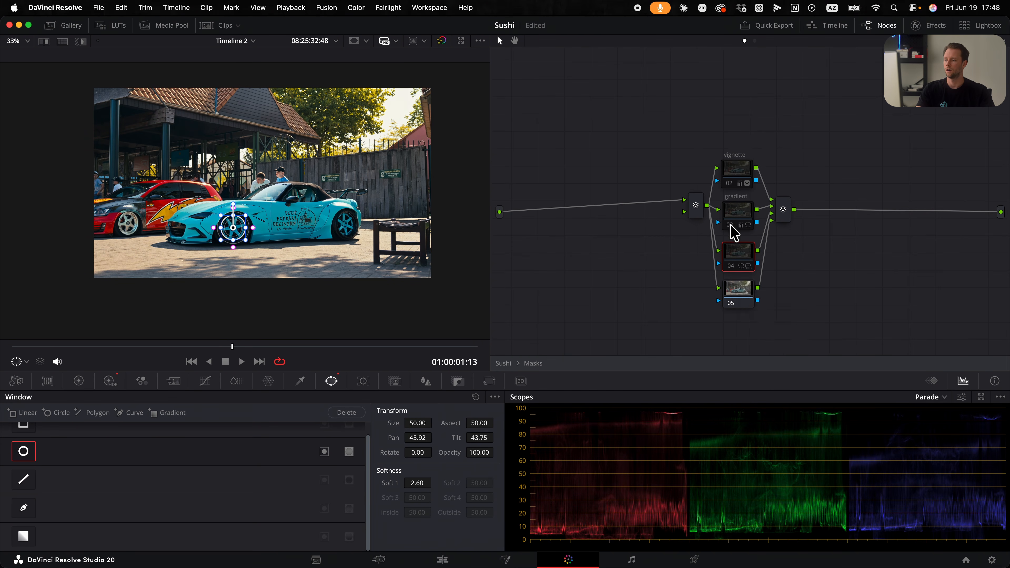
right_click(736, 252)
click(752, 259)
right_click(736, 213)
click(750, 221)
right_click(742, 216)
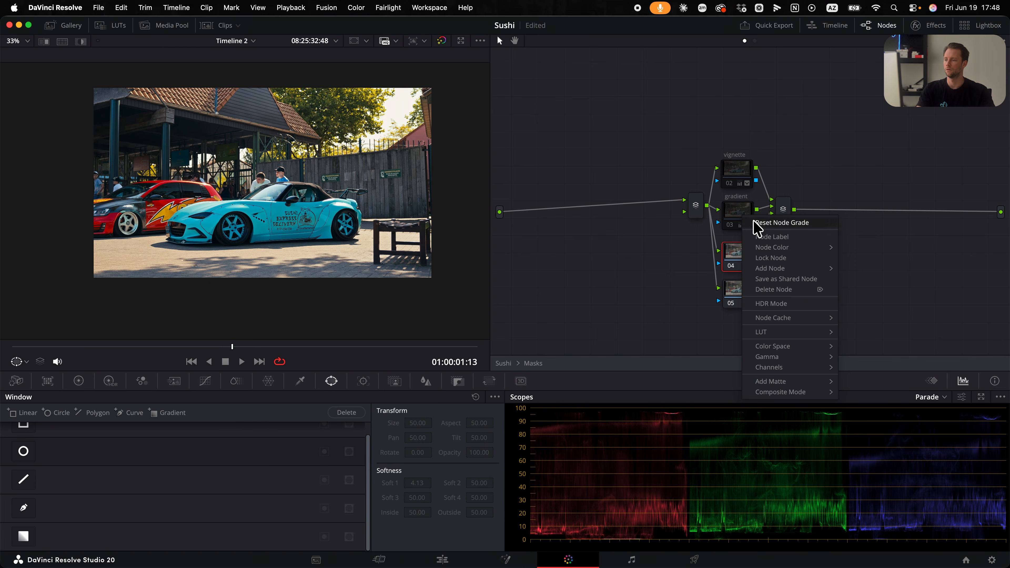
click(757, 223)
right_click(741, 171)
click(751, 178)
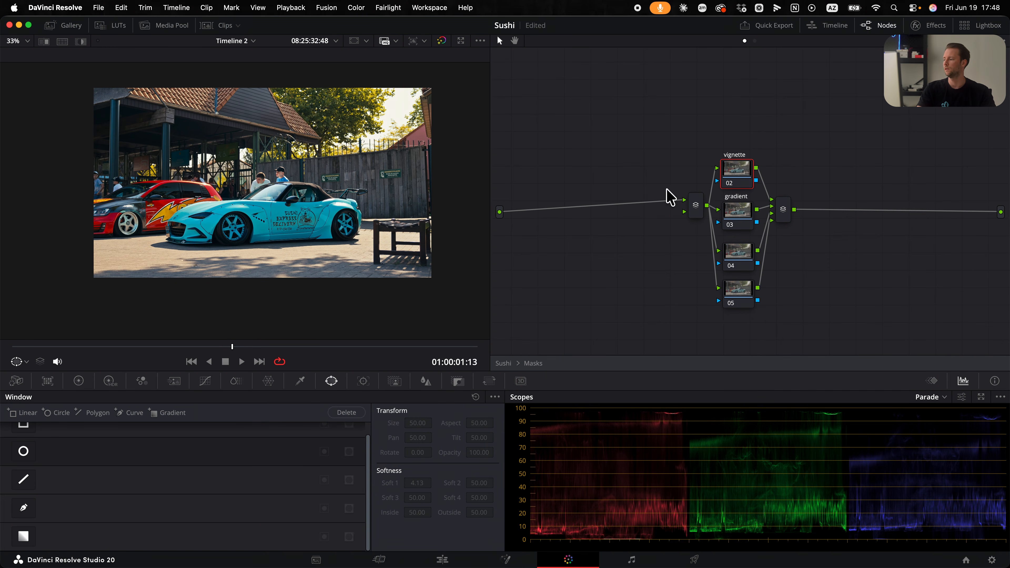
Add an inverted circle window to the vignette node, stretched to an aspect of about 81 with a softness of about 26.
click(23, 451)
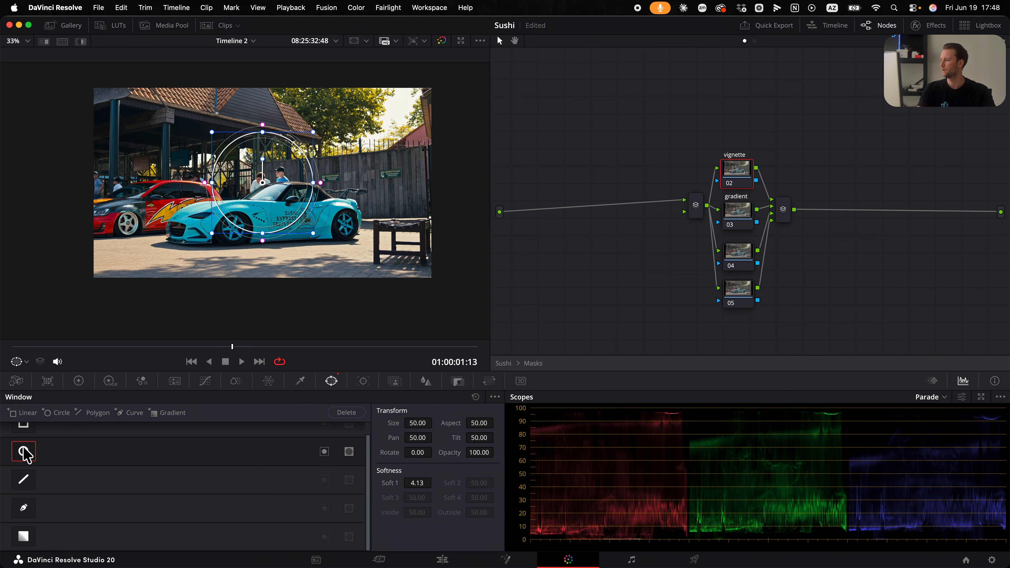
drag(312, 182, 396, 184)
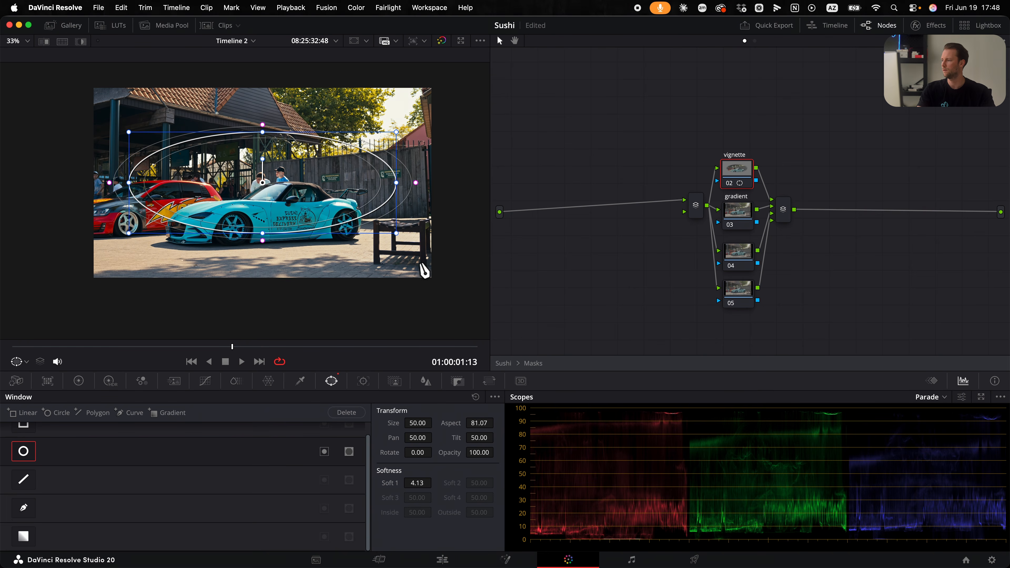
drag(399, 243, 451, 254)
drag(475, 189, 554, 193)
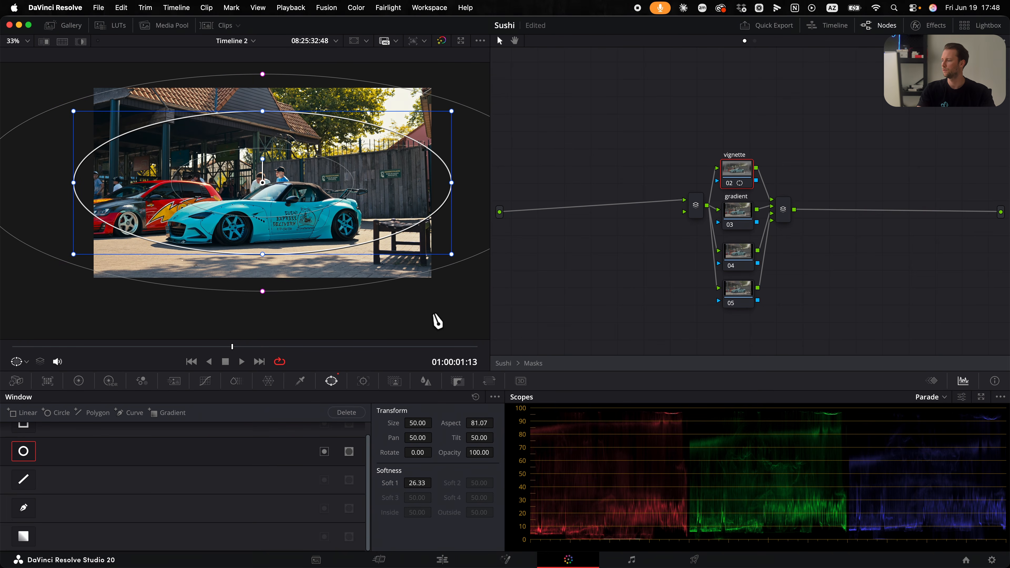
click(324, 451)
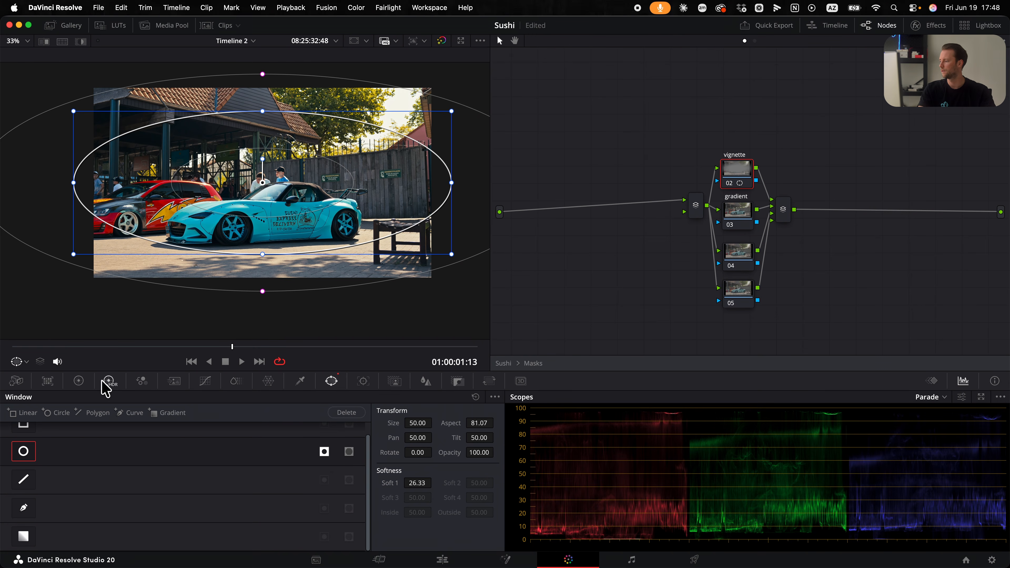
Darken the area outside the vignette window by lowering the Log Wheels Offset to -7.20.
click(79, 381)
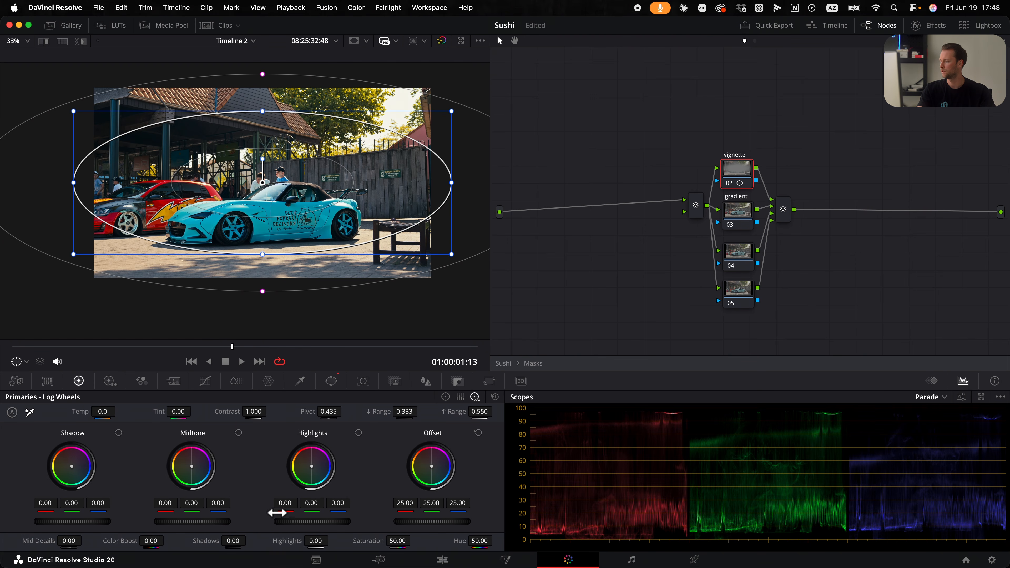
drag(448, 528, 413, 528)
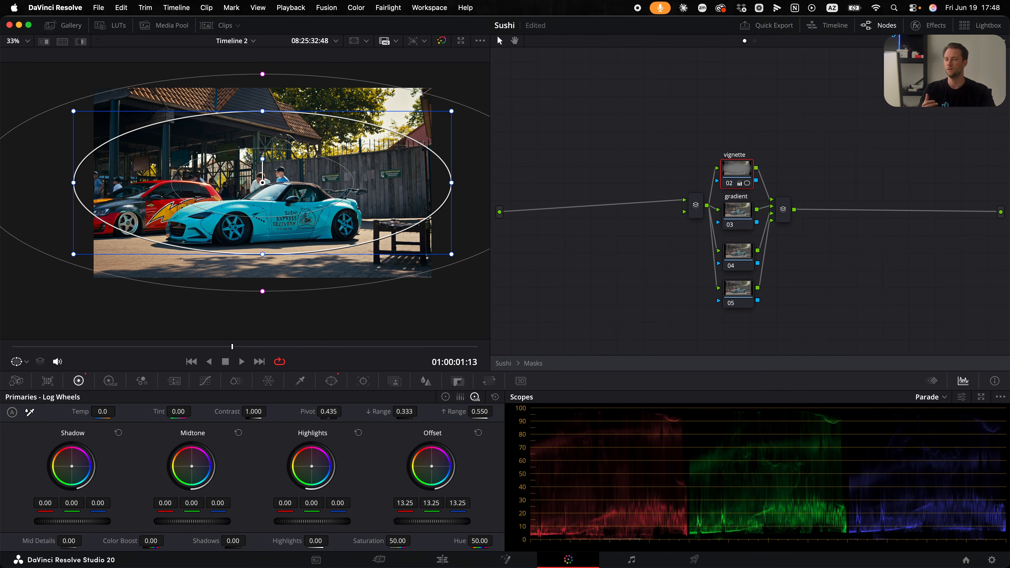
drag(431, 521, 413, 521)
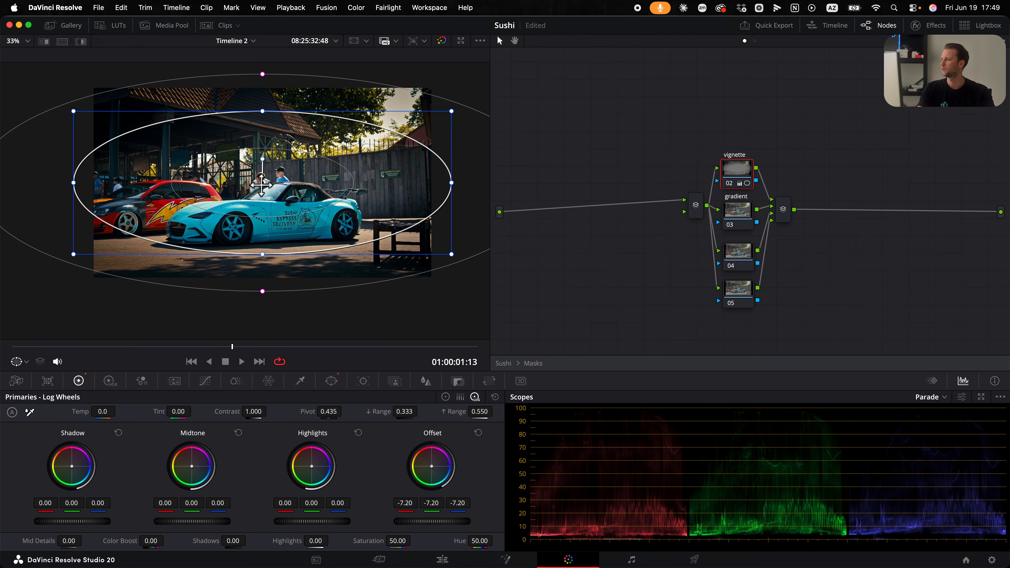
Move the vignette window's center onto the blue car, enlarge it past the frame's sides, and set the Offset to 2.20.
drag(255, 181, 285, 215)
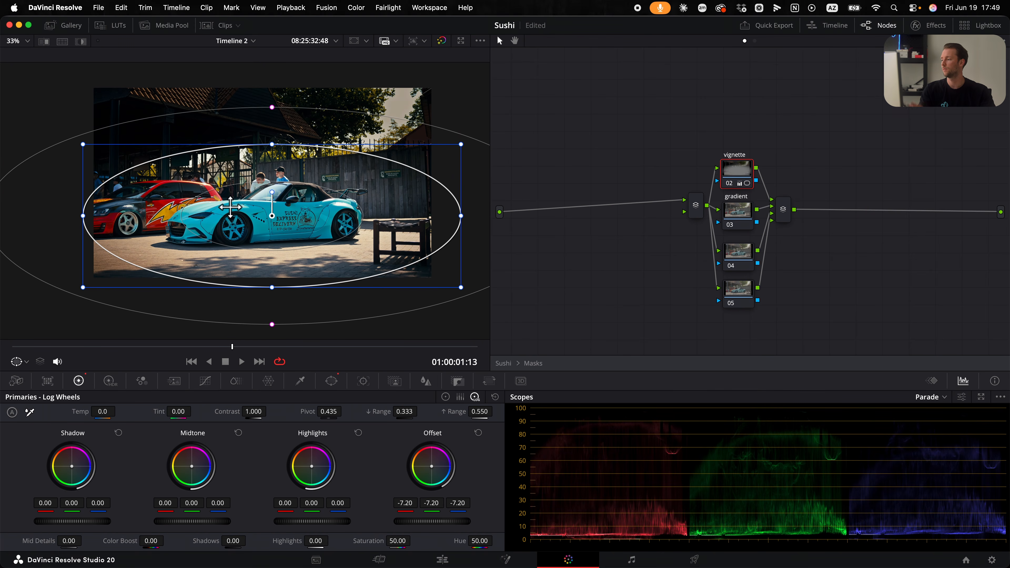
drag(461, 145, 495, 131)
scroll(277, 219, down, 3)
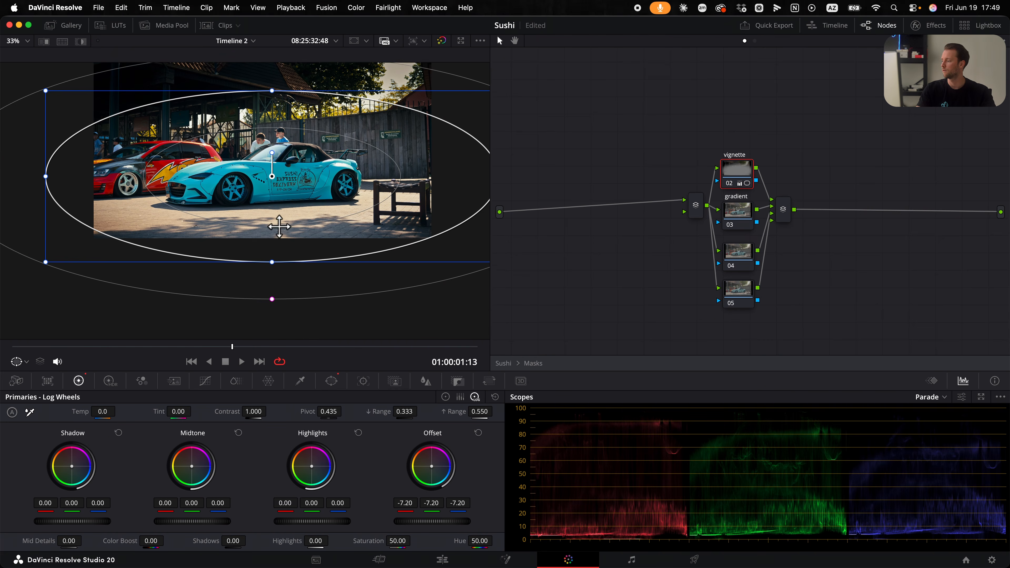
scroll(293, 228, down, 1)
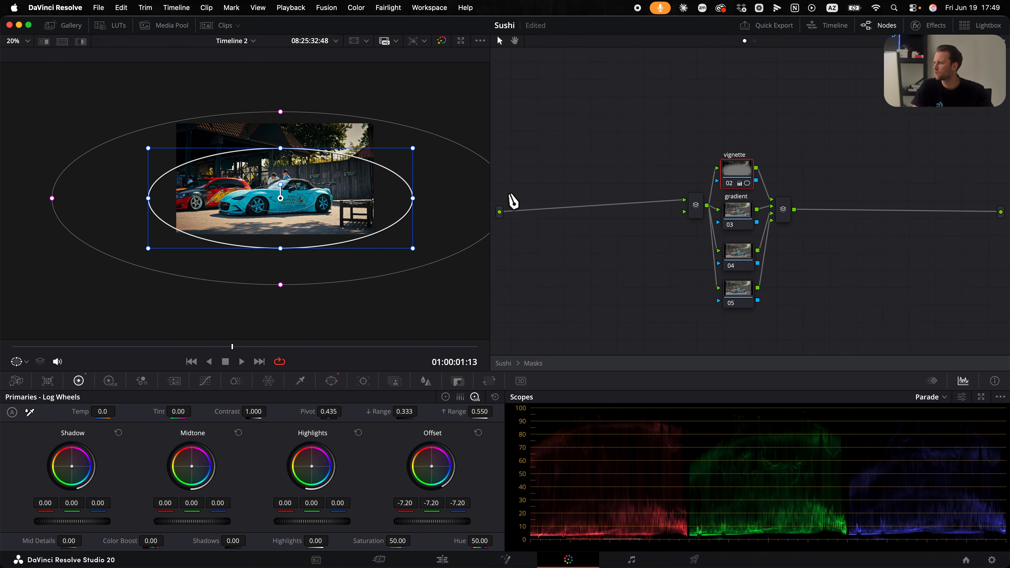
drag(415, 149, 446, 138)
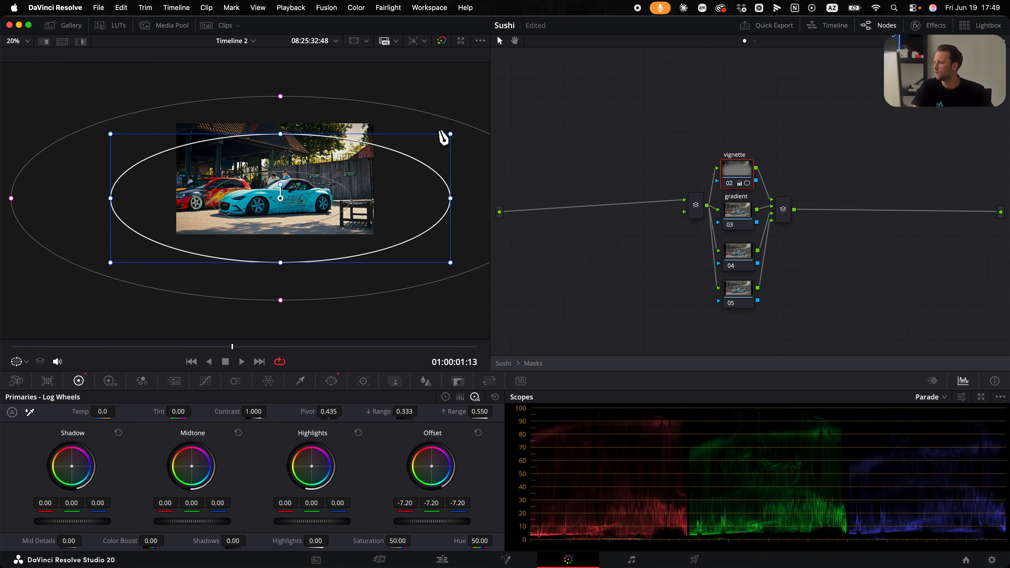
drag(445, 521, 440, 521)
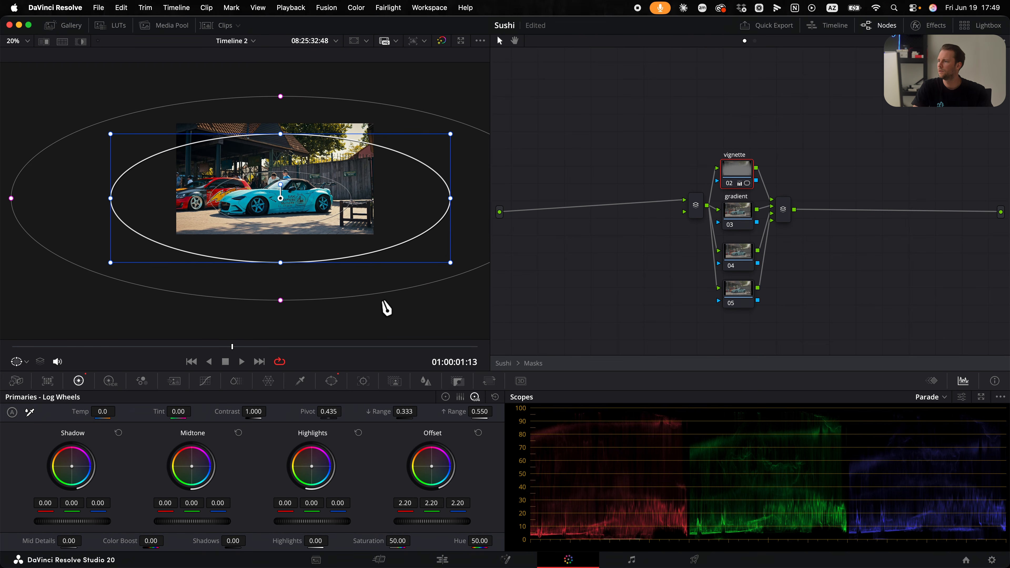
Compare the image with the vignette node off and on, leaving the node enabled.
click(729, 183)
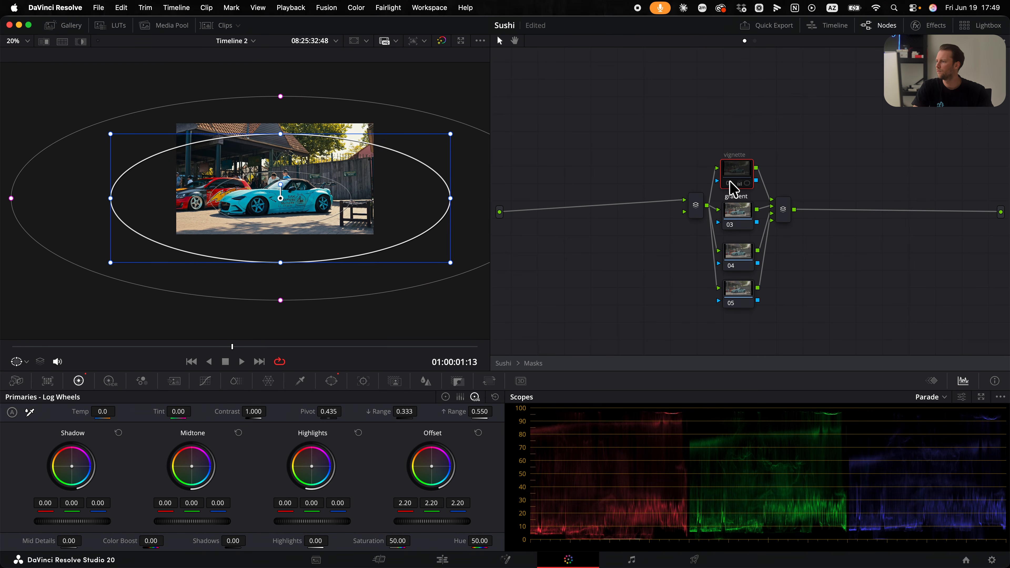
click(729, 183)
scroll(246, 185, up, 3)
drag(377, 190, 369, 199)
click(728, 183)
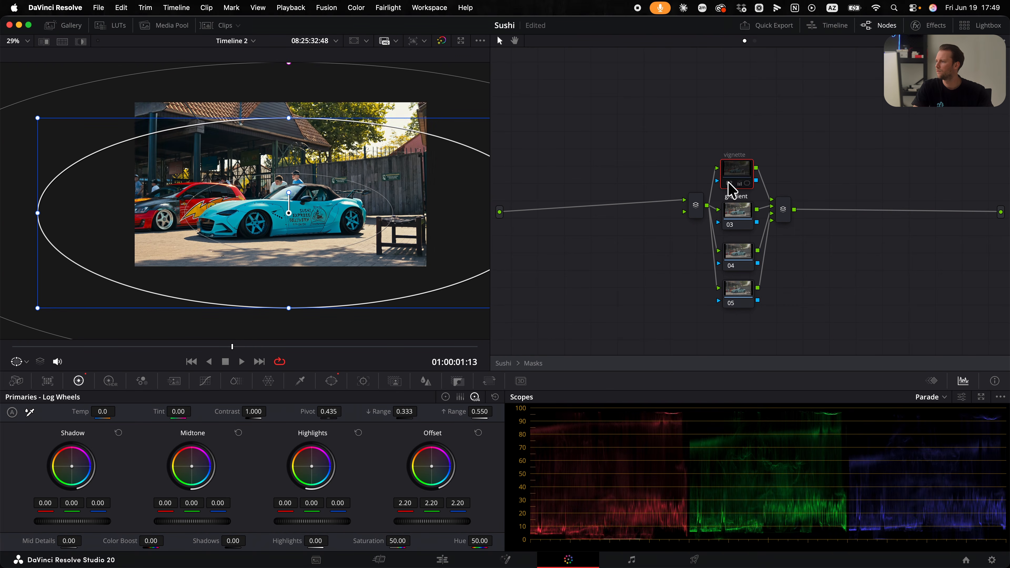
click(729, 183)
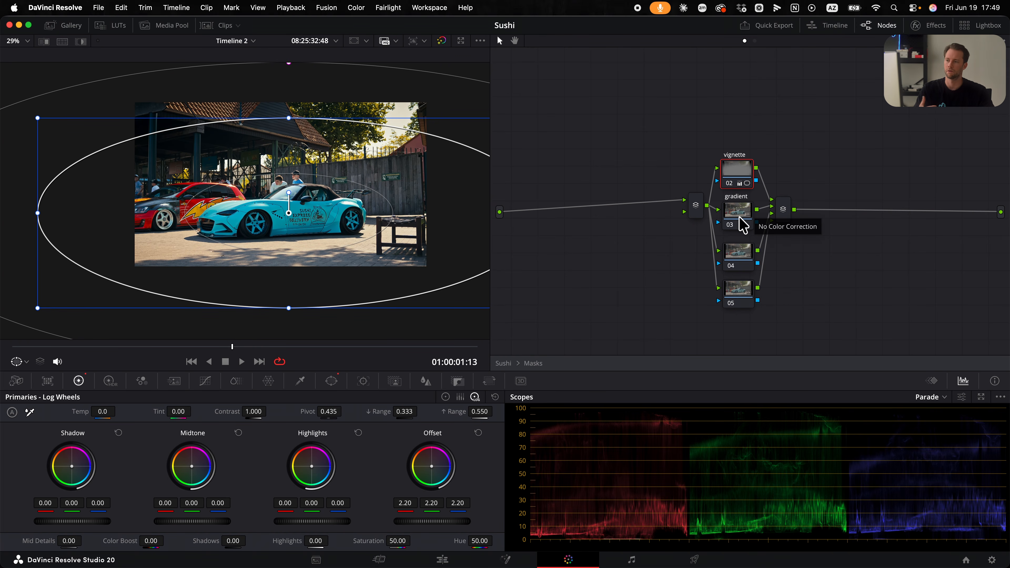
Add a gradient window below the blue car on the gradient node, and lower the node's Offset to 18.90.
click(732, 222)
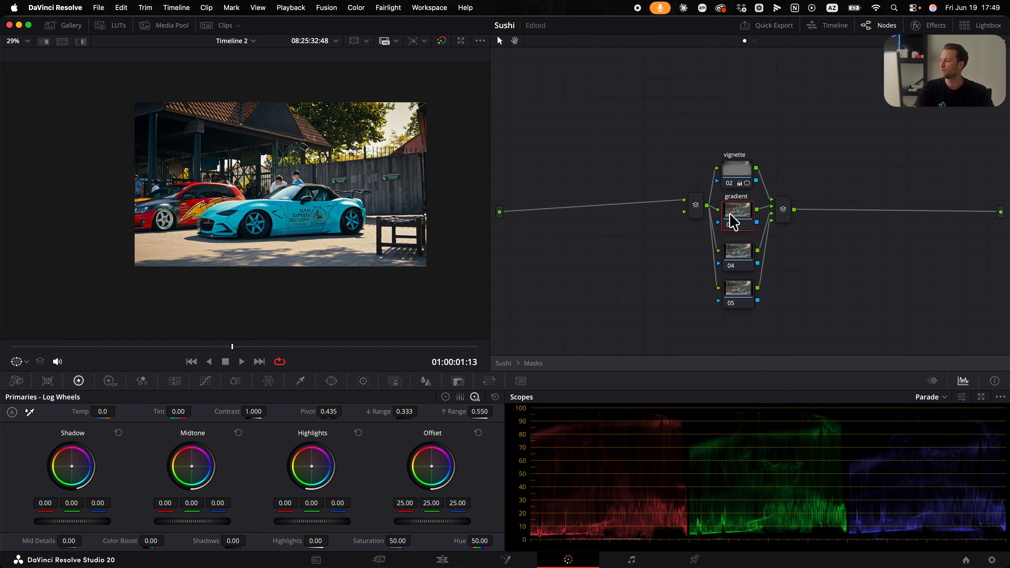
click(331, 381)
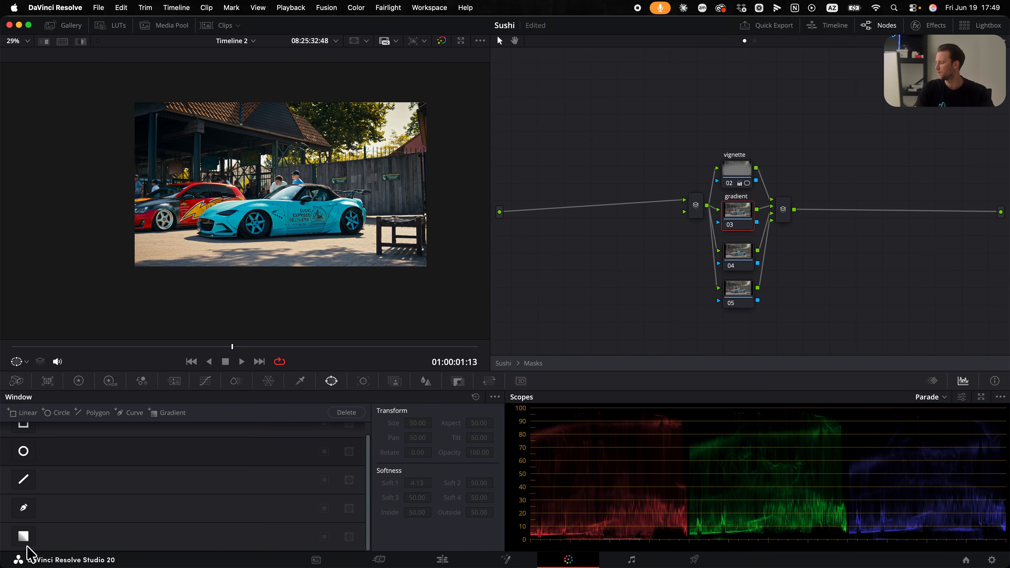
click(23, 536)
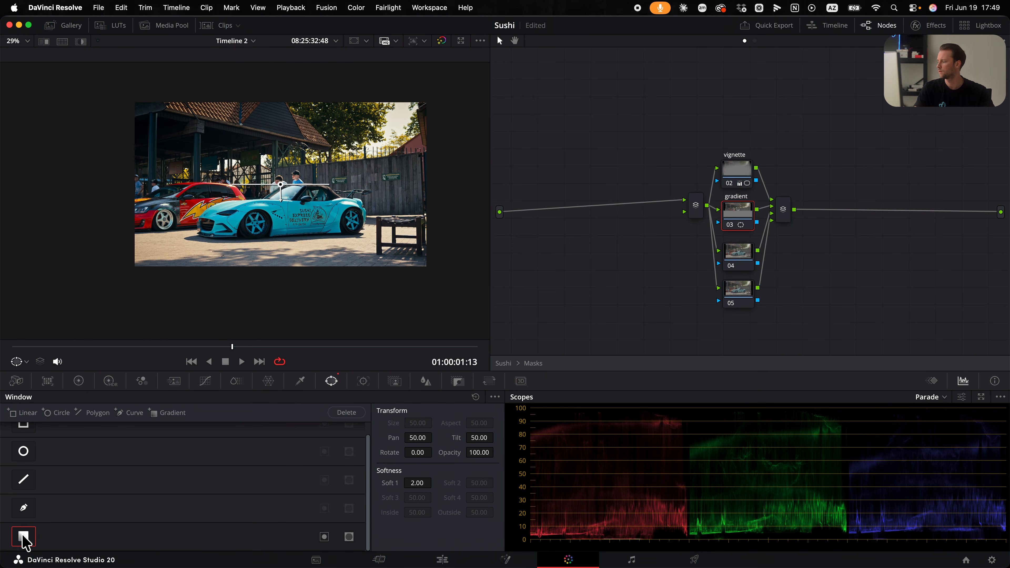
drag(281, 185, 285, 246)
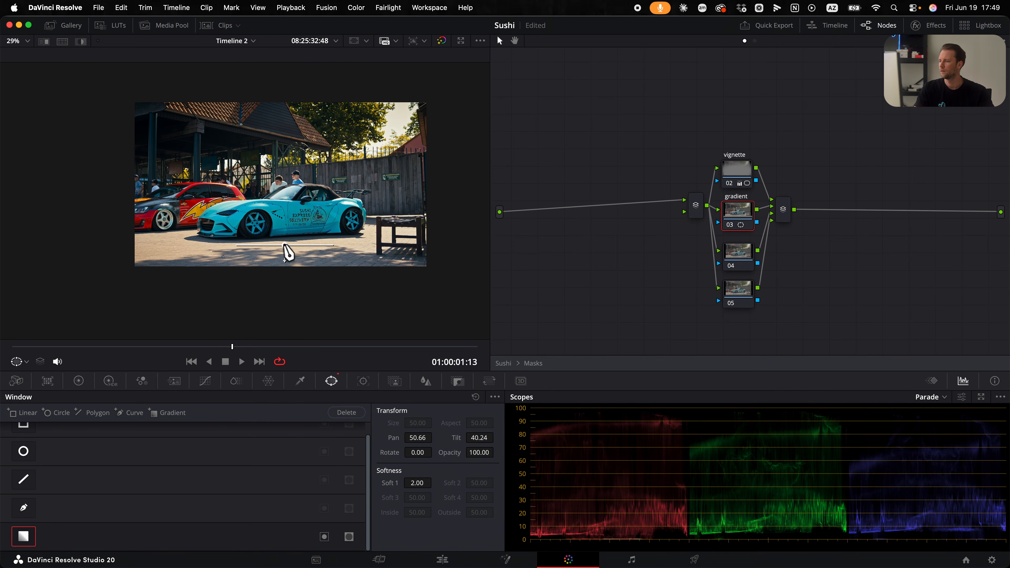
click(79, 381)
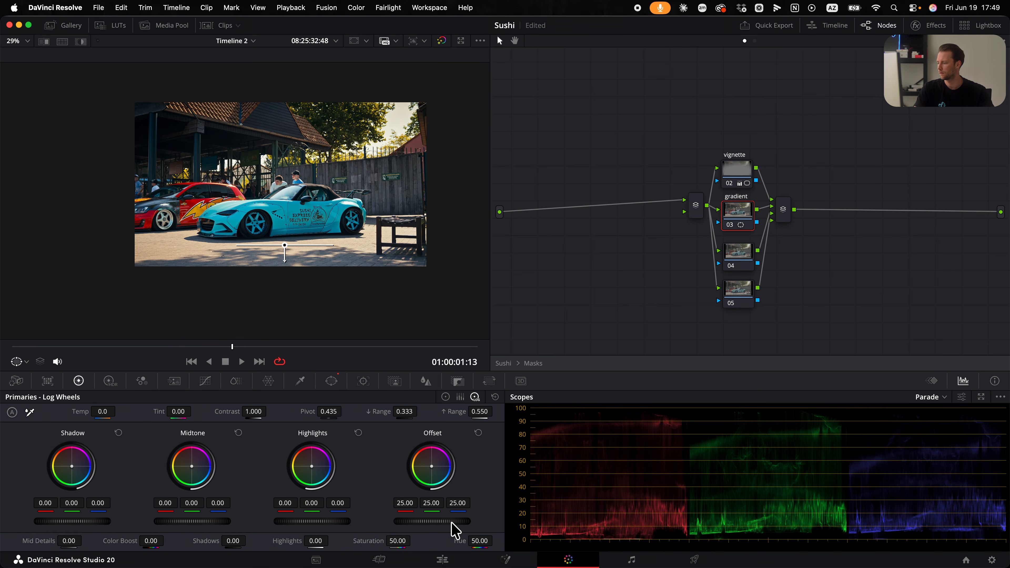
drag(453, 522, 439, 522)
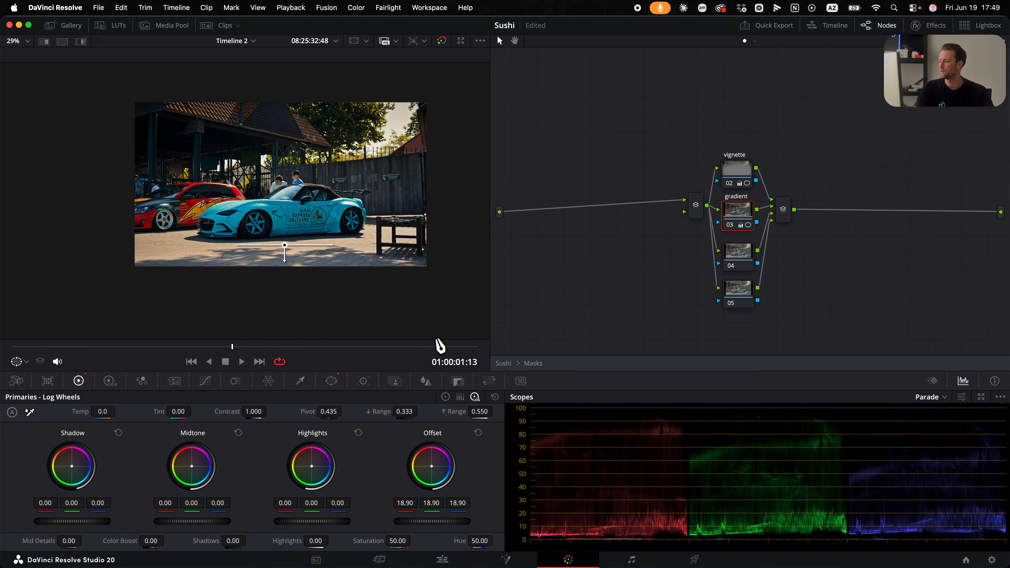
Flip the gradient window upward with a longer falloff, move it to the frame's lower edge, and set the Offset to 13.55.
click(332, 382)
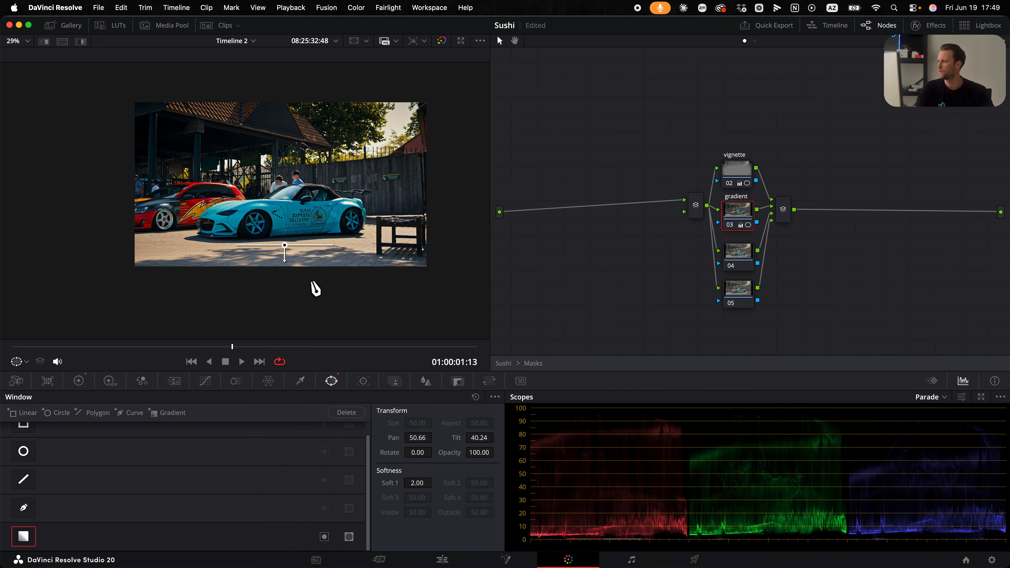
drag(284, 259, 284, 220)
drag(284, 244, 281, 262)
click(79, 381)
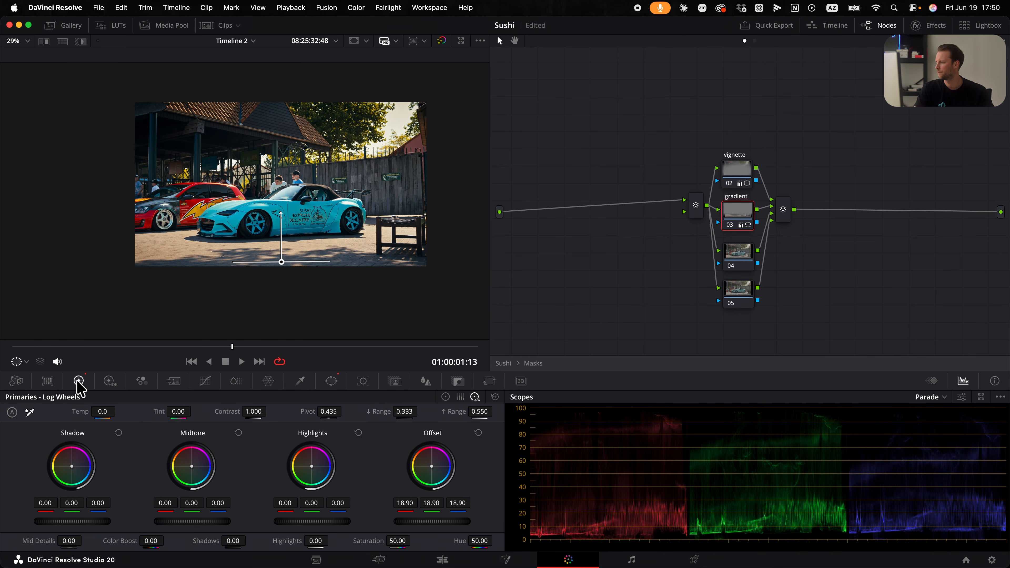
drag(454, 524, 429, 523)
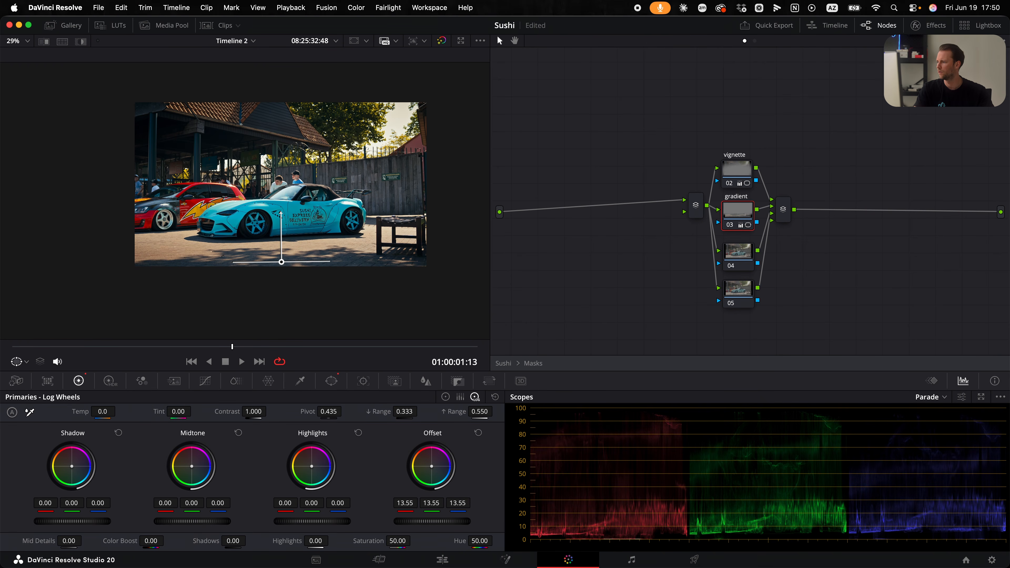
Add a circular window on node 04, centered on the blue car's front wheel, and reduce its softness to 2.62.
click(722, 274)
scroll(274, 234, up, 5)
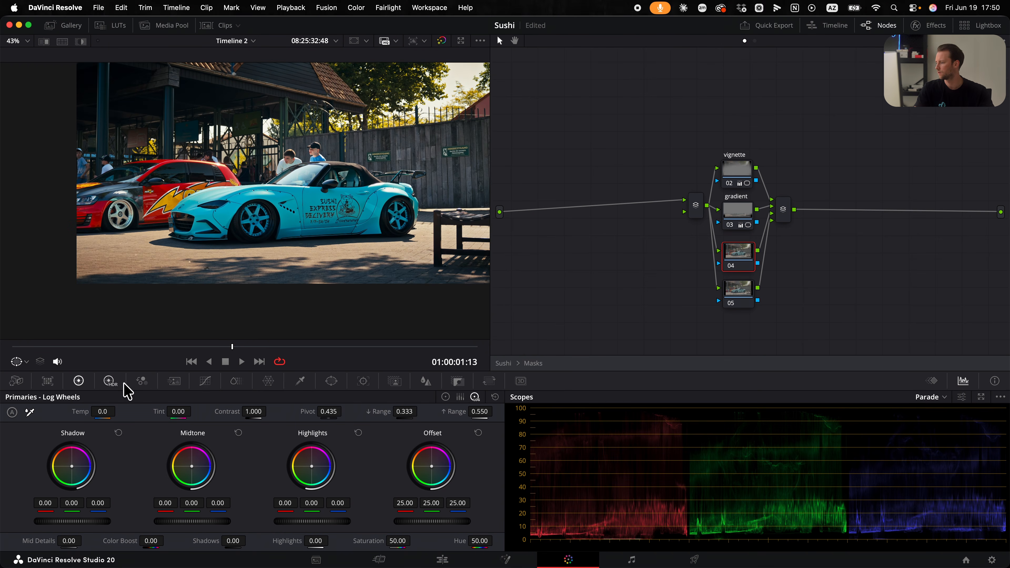
scroll(255, 238, up, 2)
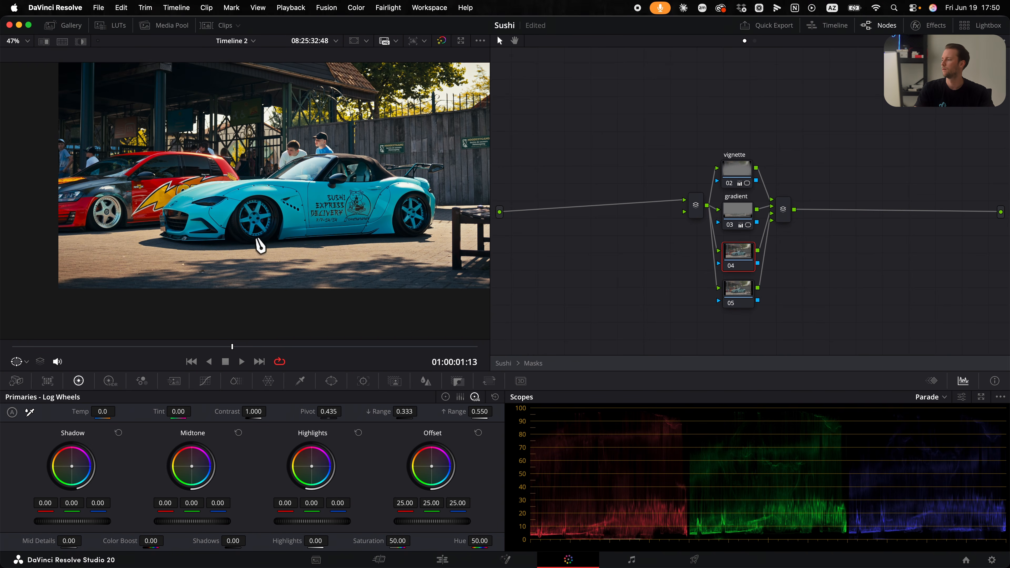
scroll(273, 220, up, 1)
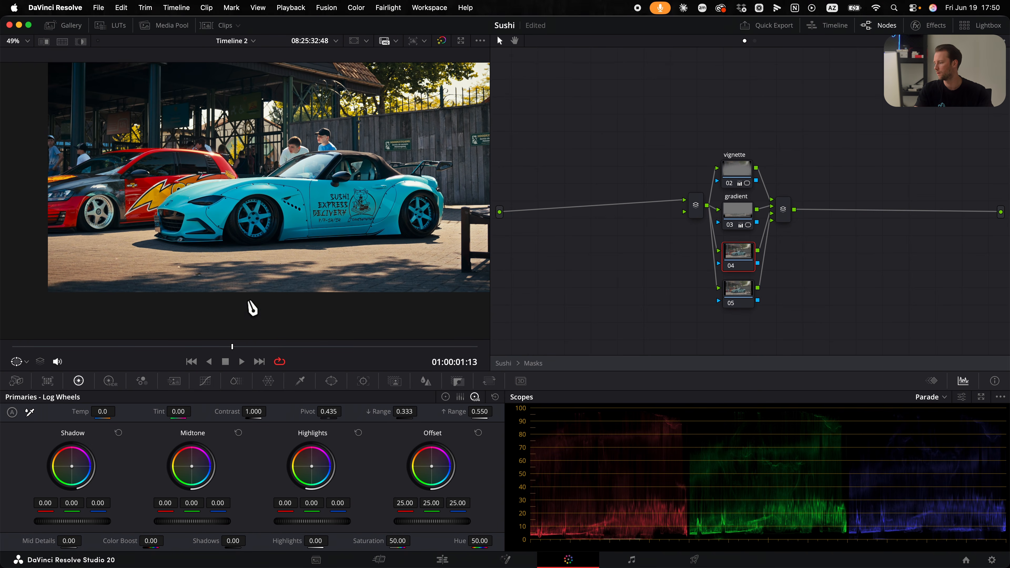
click(331, 381)
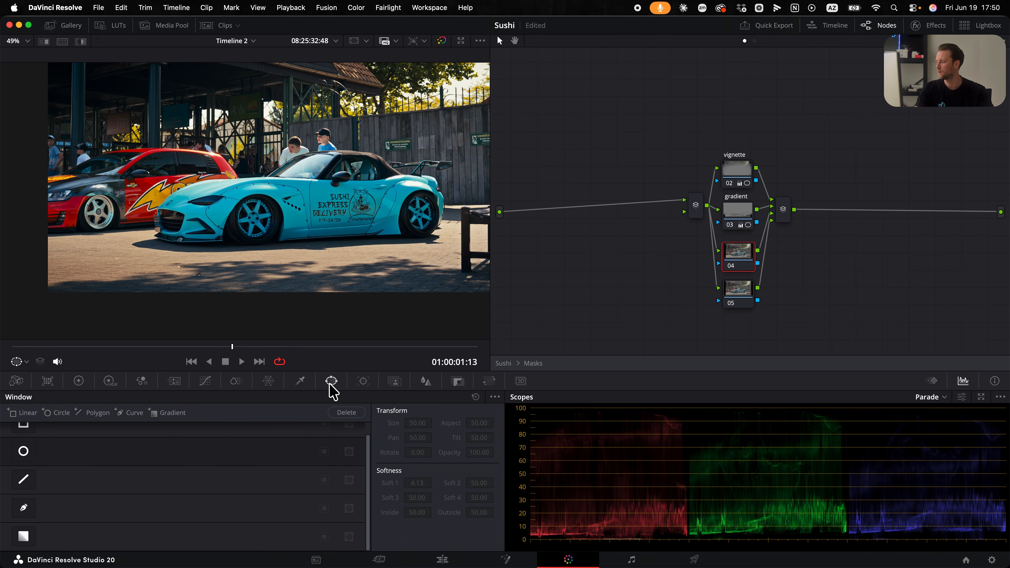
click(23, 451)
drag(297, 152, 254, 217)
drag(328, 292, 274, 236)
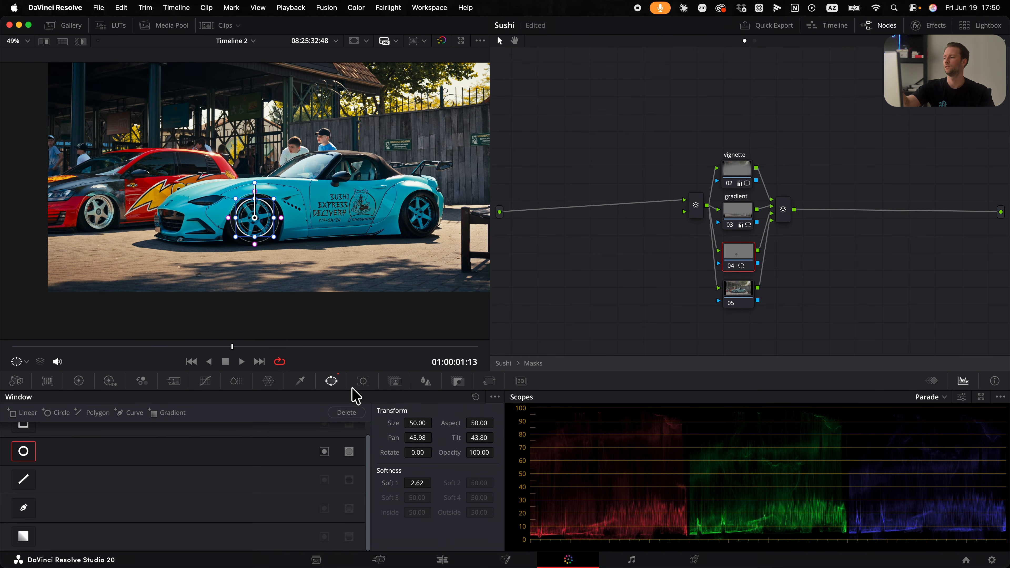
Track the front-wheel window forward and in reverse through the clip, and set node 04's HDR Global exposure to 0.75.
click(363, 382)
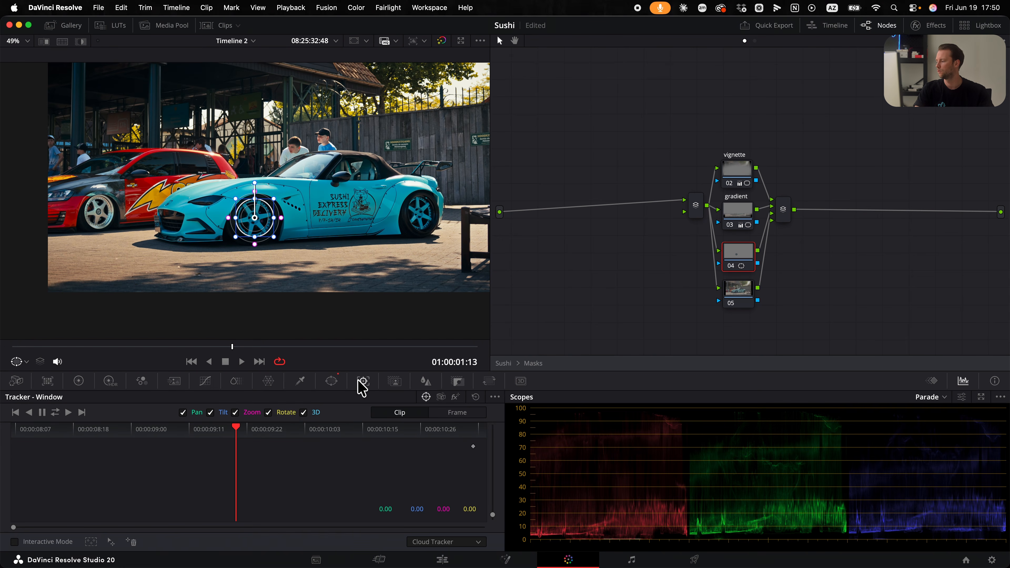
click(55, 412)
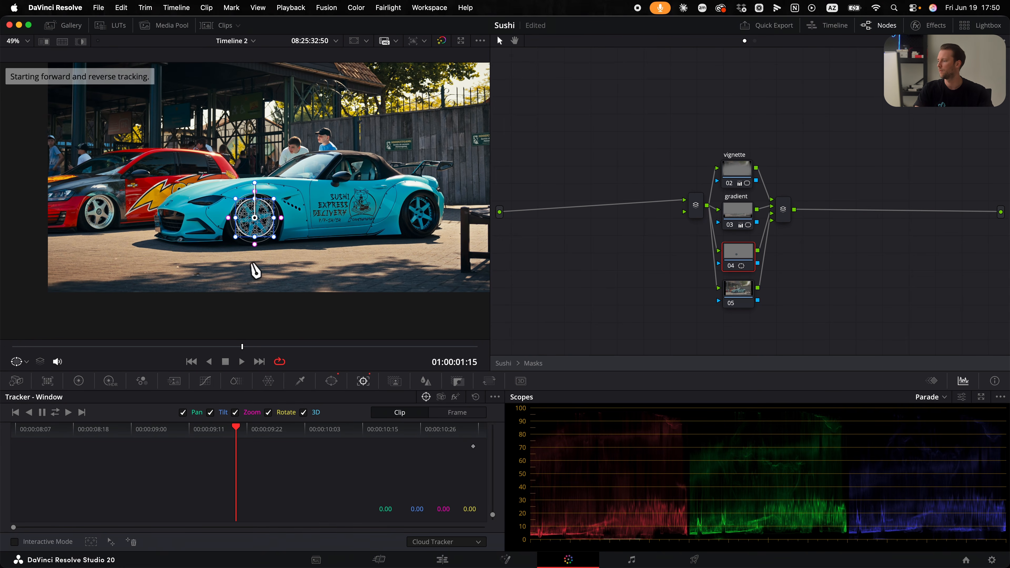
click(109, 381)
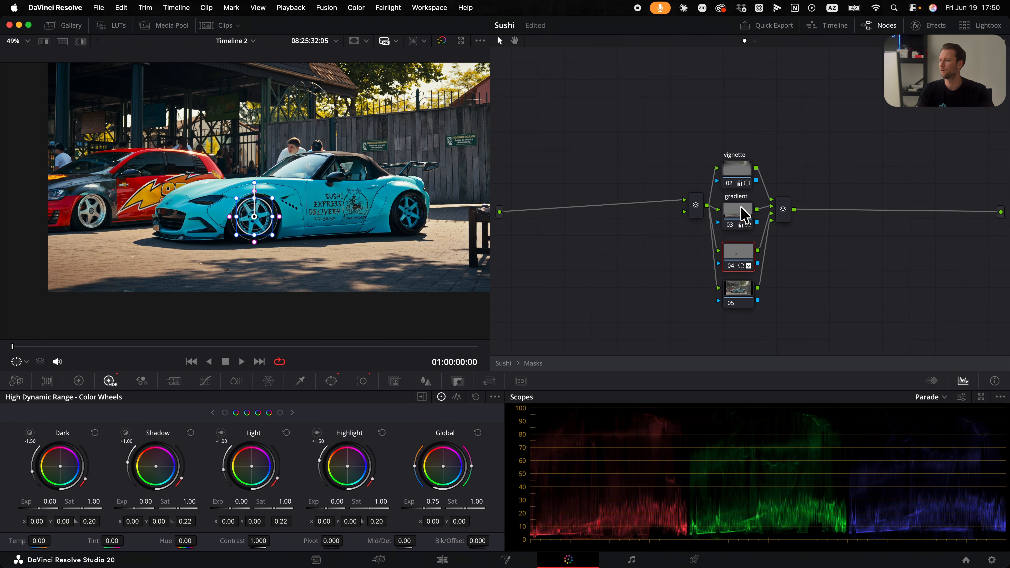
Copy node 04's grade with its wheel window and paste it onto node 05.
click(744, 215)
scroll(333, 227, up, 3)
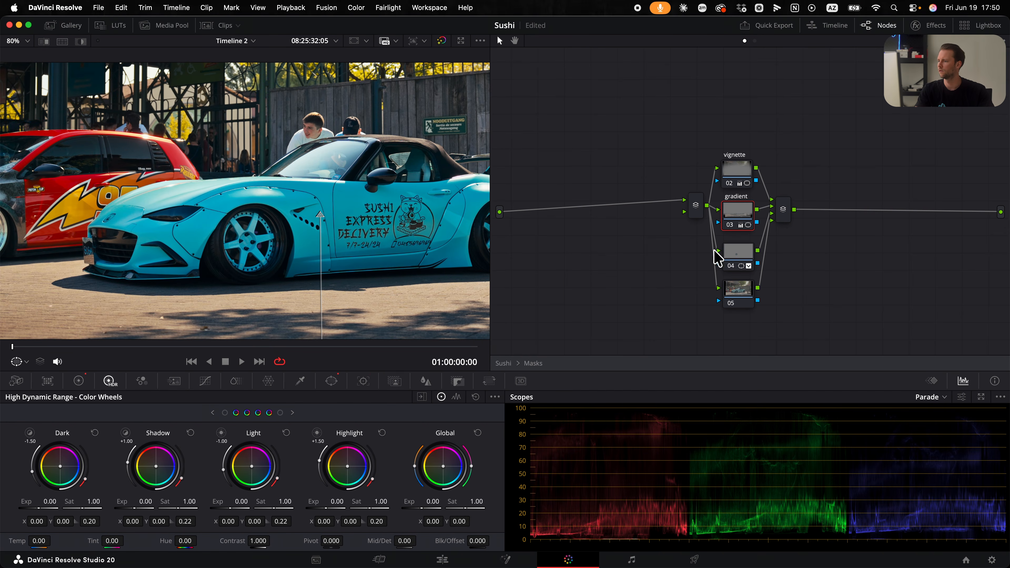
click(730, 265)
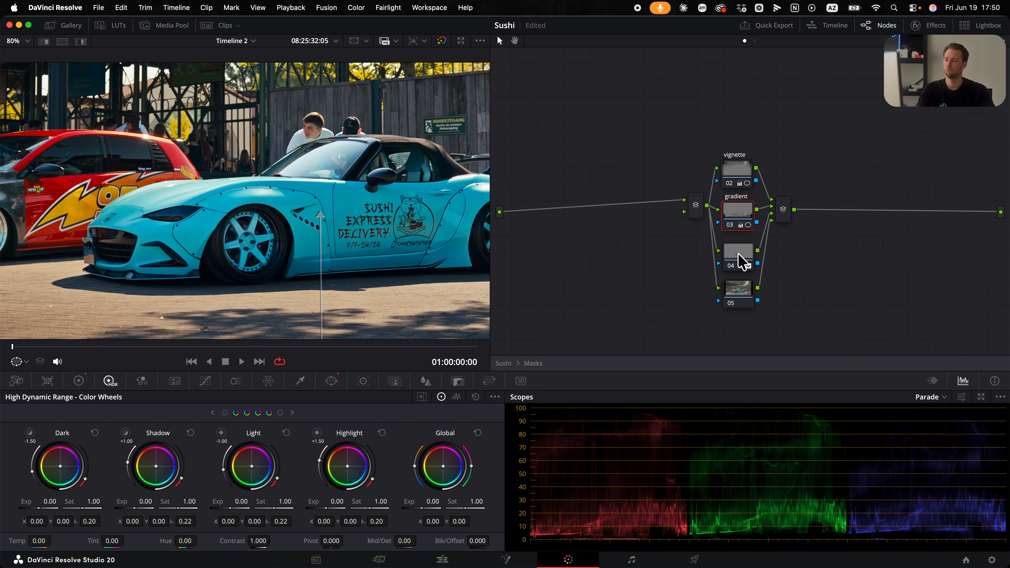
click(742, 262)
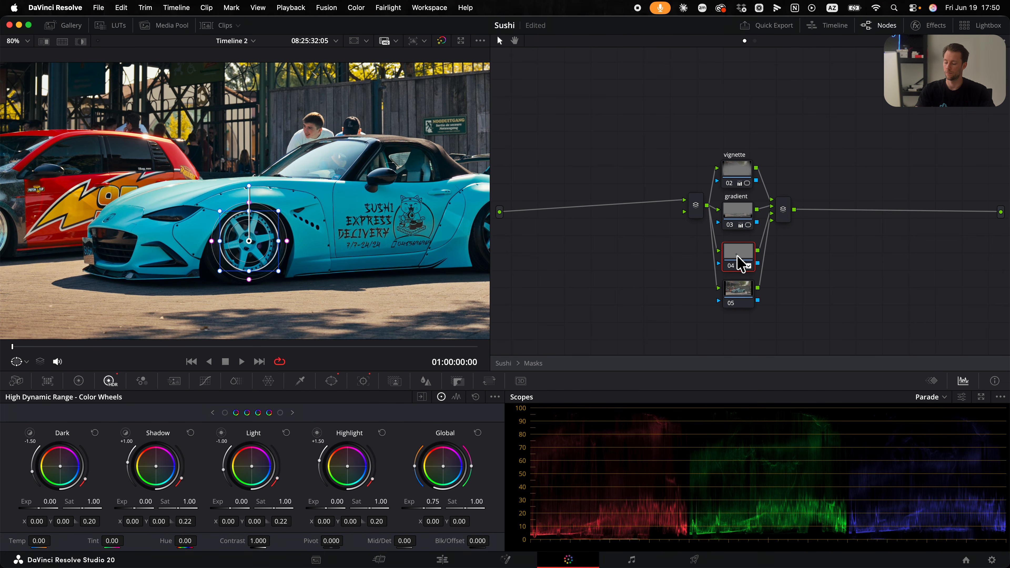
click(739, 301)
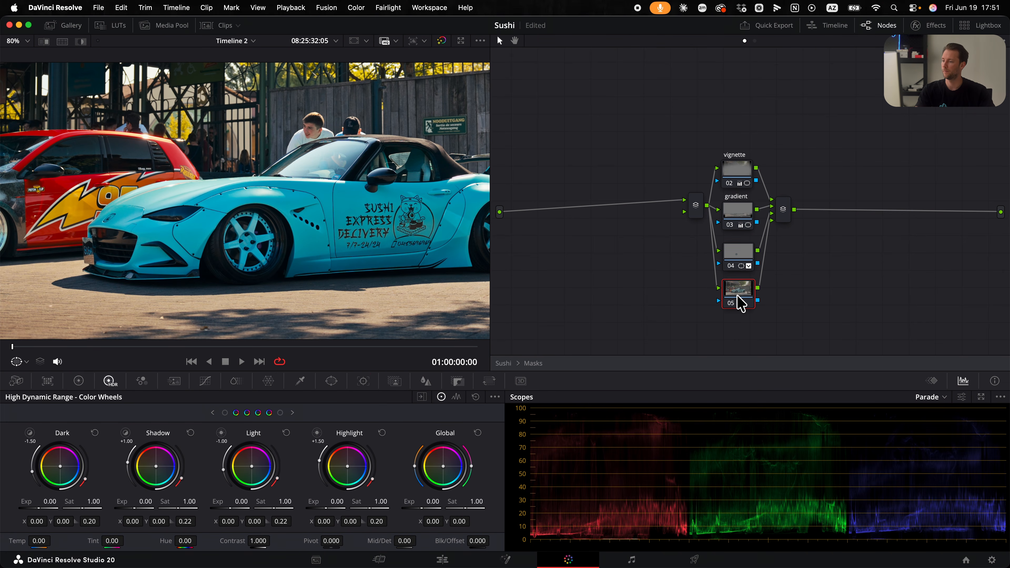
key(super+v)
Move node 05's circular window onto the blue car's rear wheel and track it forward and in reverse.
scroll(457, 291, down, 1)
drag(265, 258, 351, 262)
scroll(415, 261, down, 1)
drag(354, 257, 425, 242)
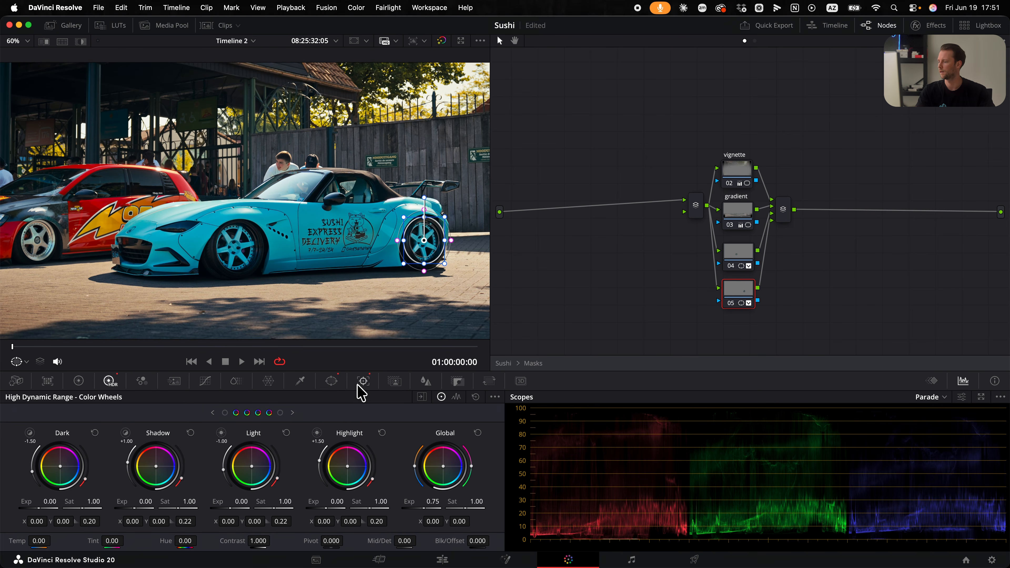
click(362, 381)
click(55, 412)
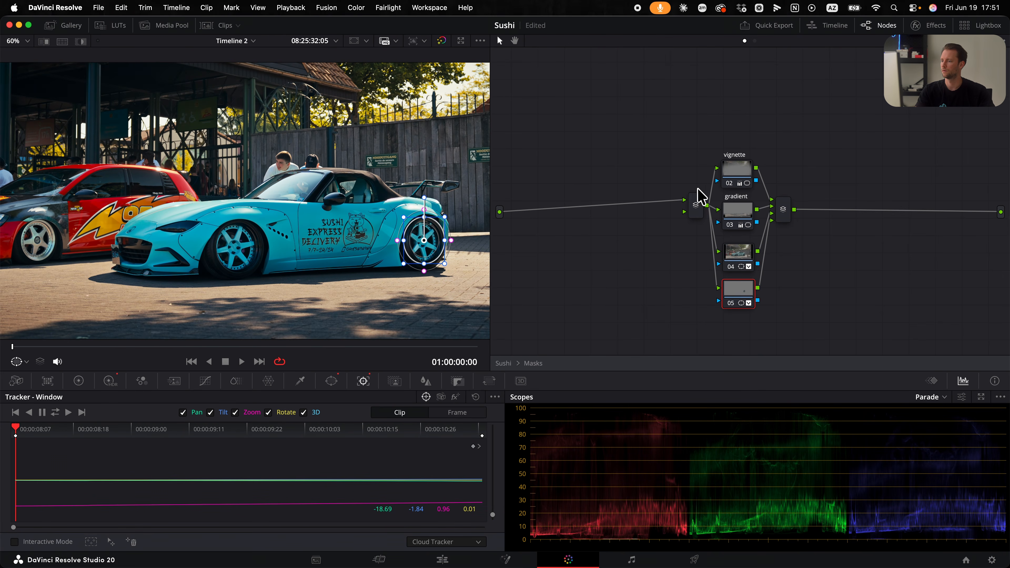
Leave the Masks compound node and compare the image with the compound off and on, leaving it enabled.
right_click(636, 137)
click(663, 145)
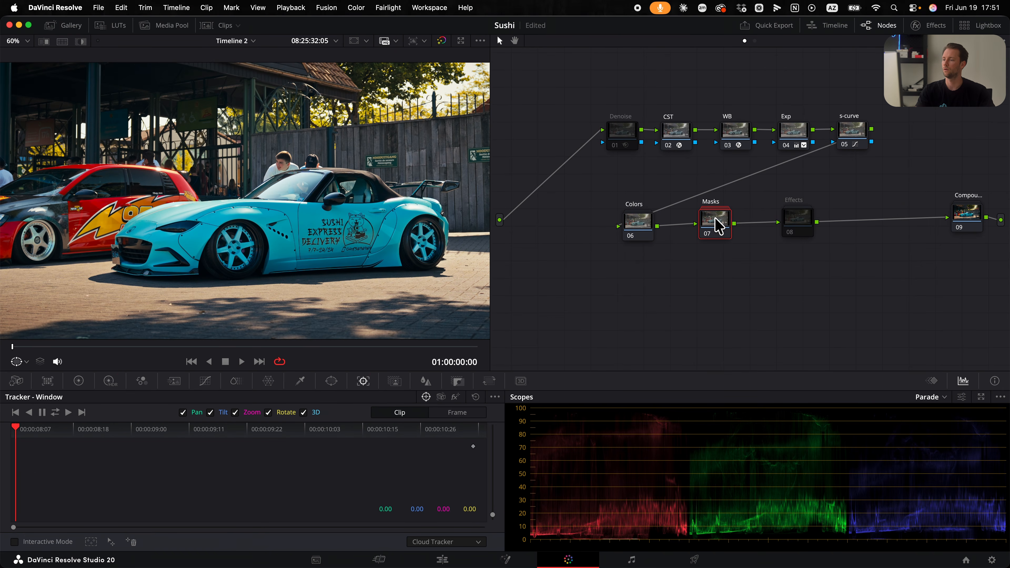
right_click(722, 229)
click(709, 239)
click(707, 233)
click(707, 233)
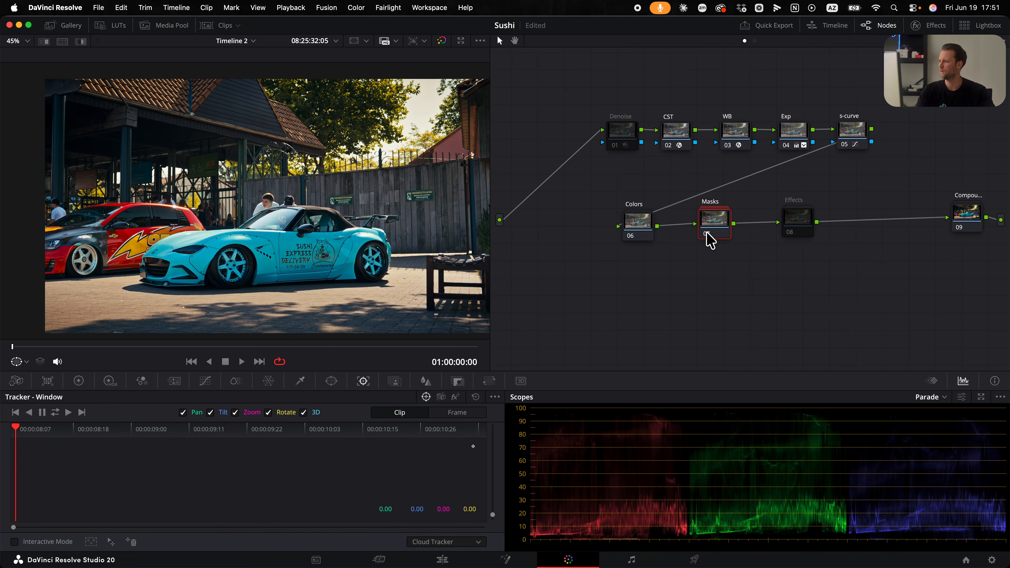
click(707, 233)
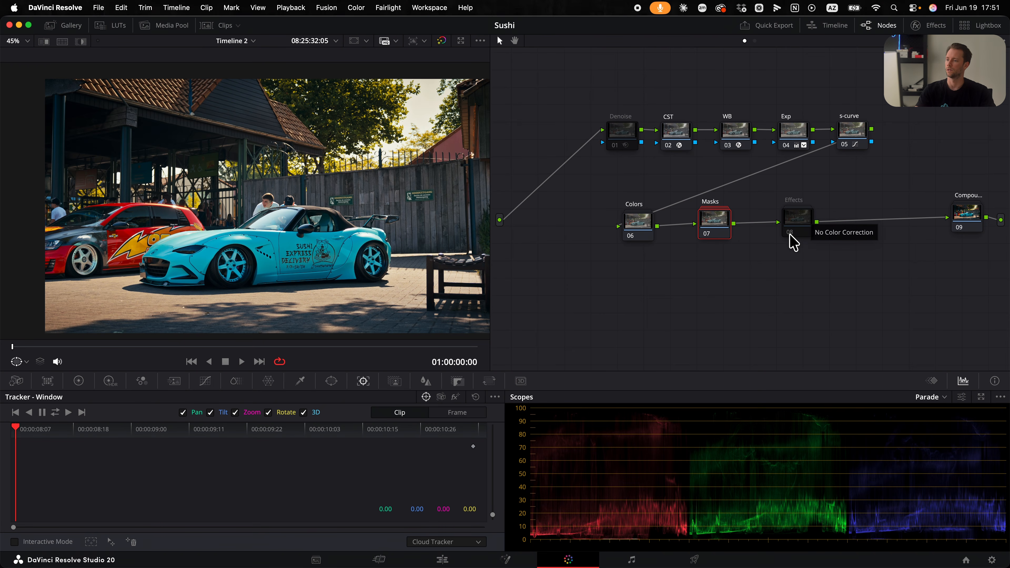
Open the Effects compound node, move the GLOW node higher above Halation, and show its Glow effect settings.
double_click(793, 223)
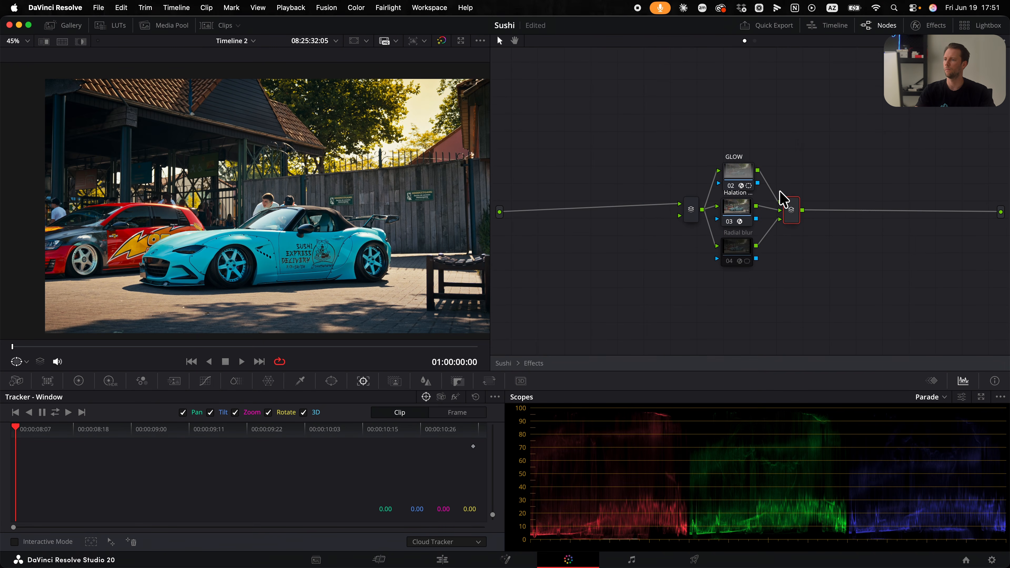
drag(734, 173, 734, 158)
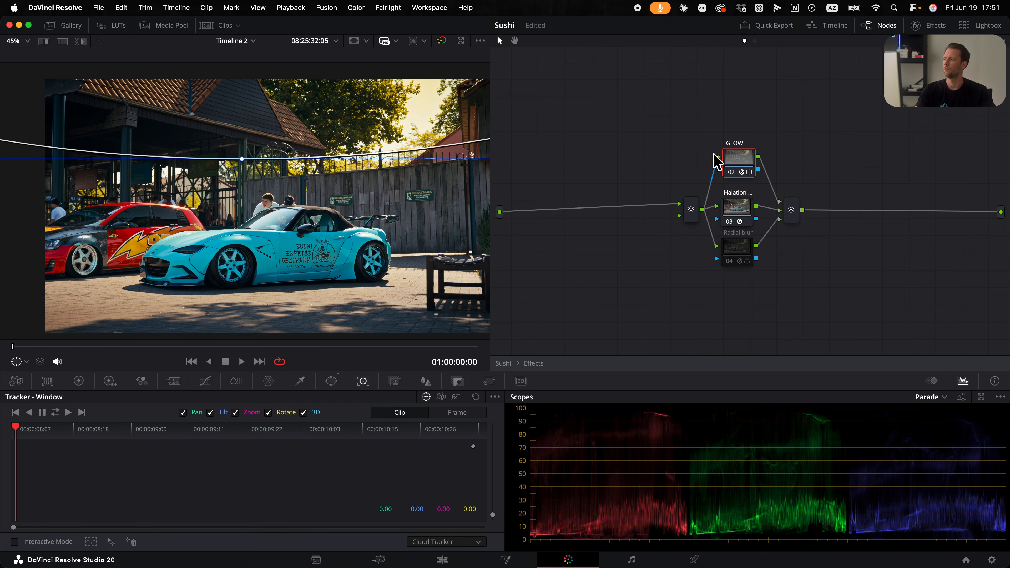
click(928, 27)
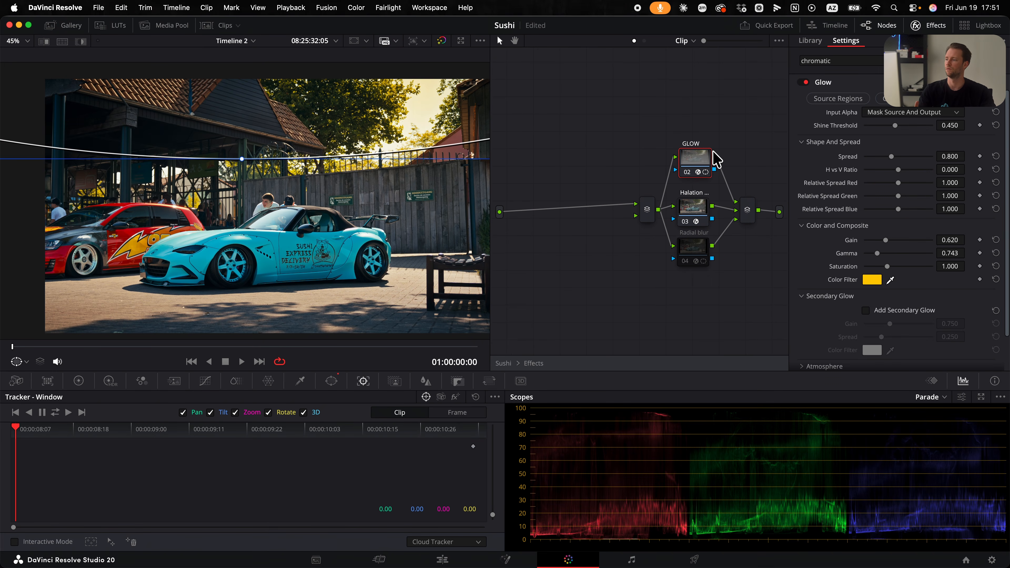
scroll(361, 205, down, 2)
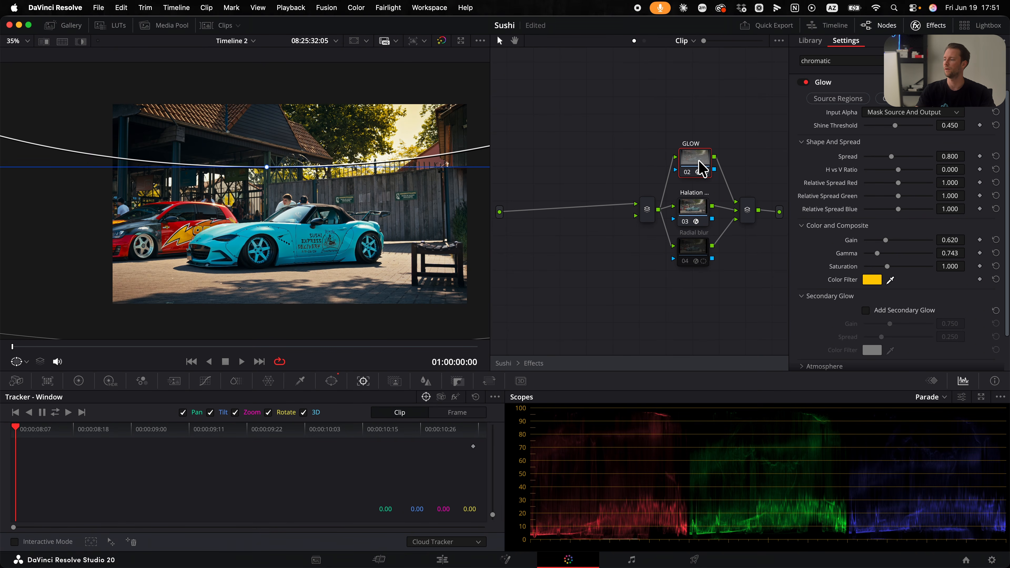
Shift the GLOW node's large circular window toward the bright sky, to Pan 53.92 and Tilt 64.69.
click(331, 381)
scroll(338, 286, down, 2)
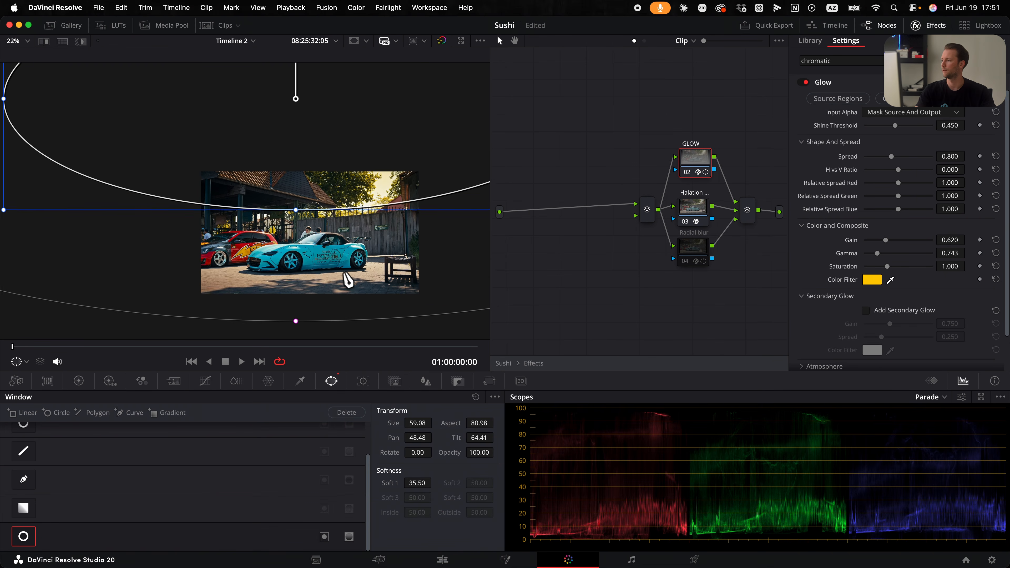
scroll(347, 280, down, 3)
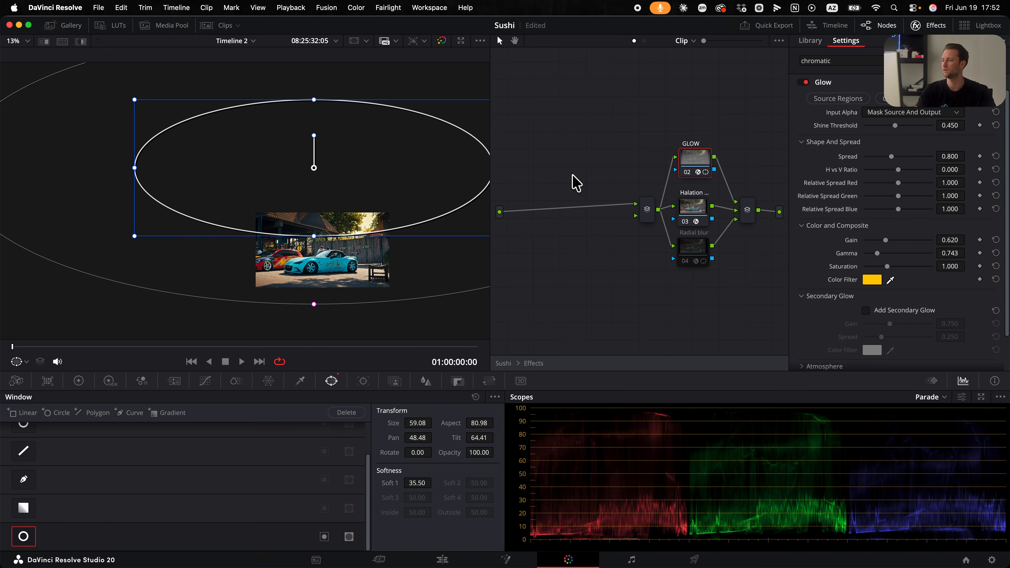
drag(393, 175, 419, 180)
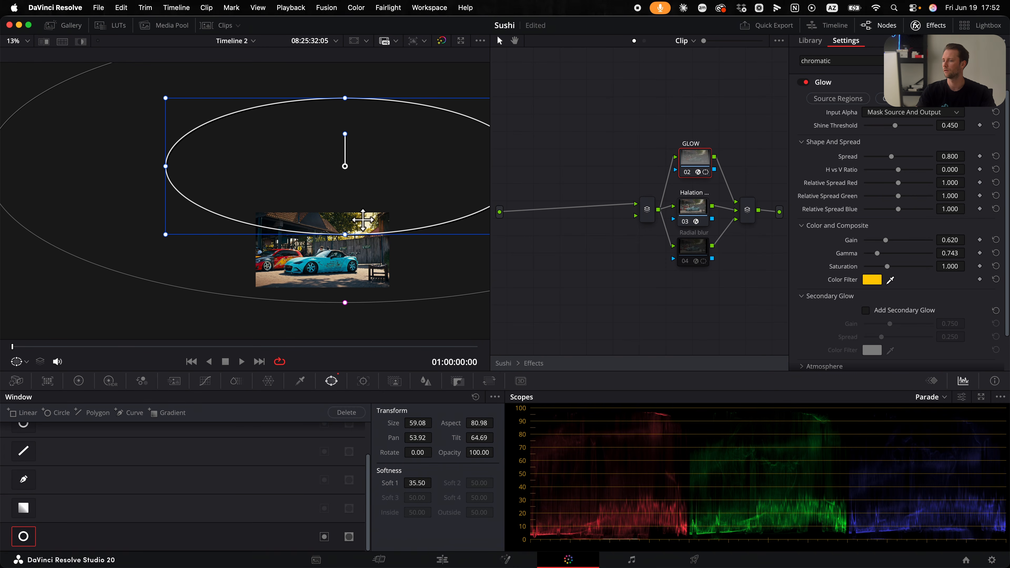
Set the Glow effect's Color Filter to a slightly softer golden yellow and close the effect settings.
click(876, 282)
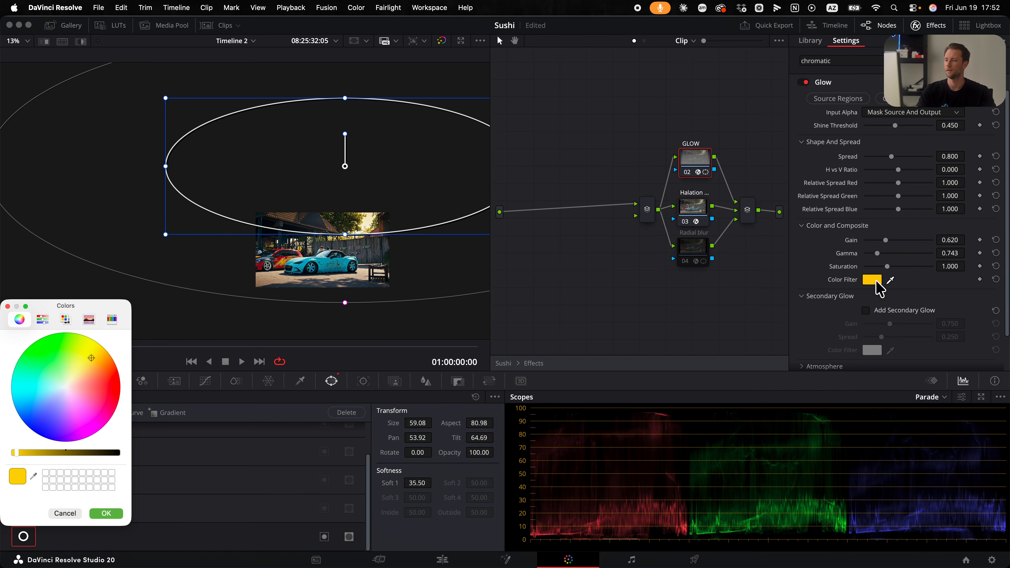
drag(70, 382, 92, 360)
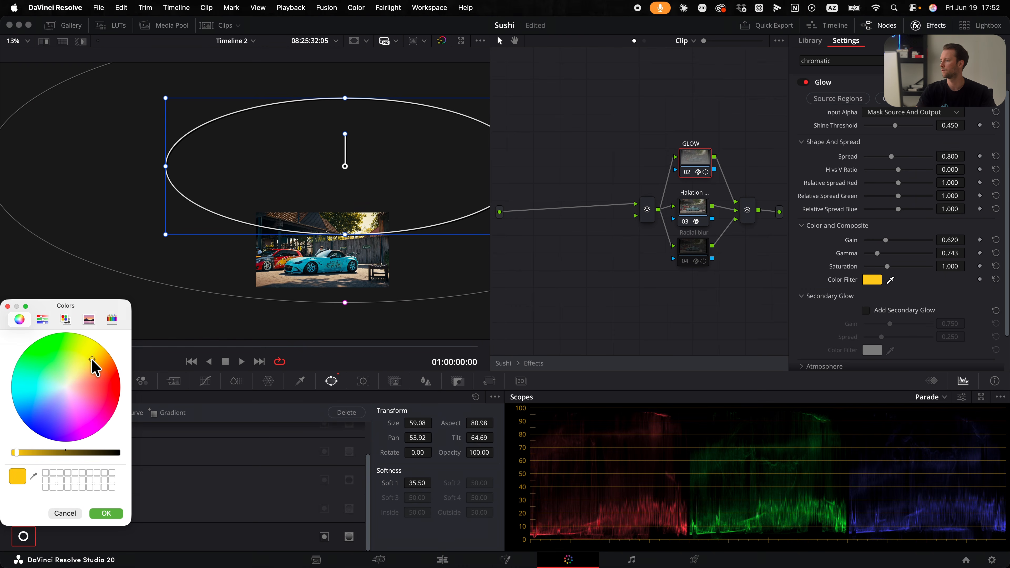
click(110, 513)
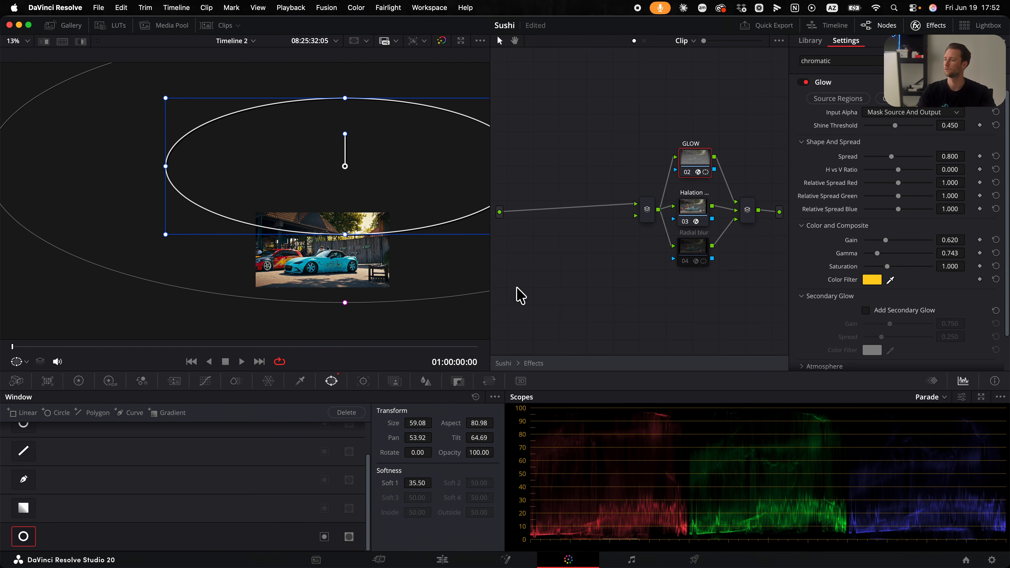
click(910, 26)
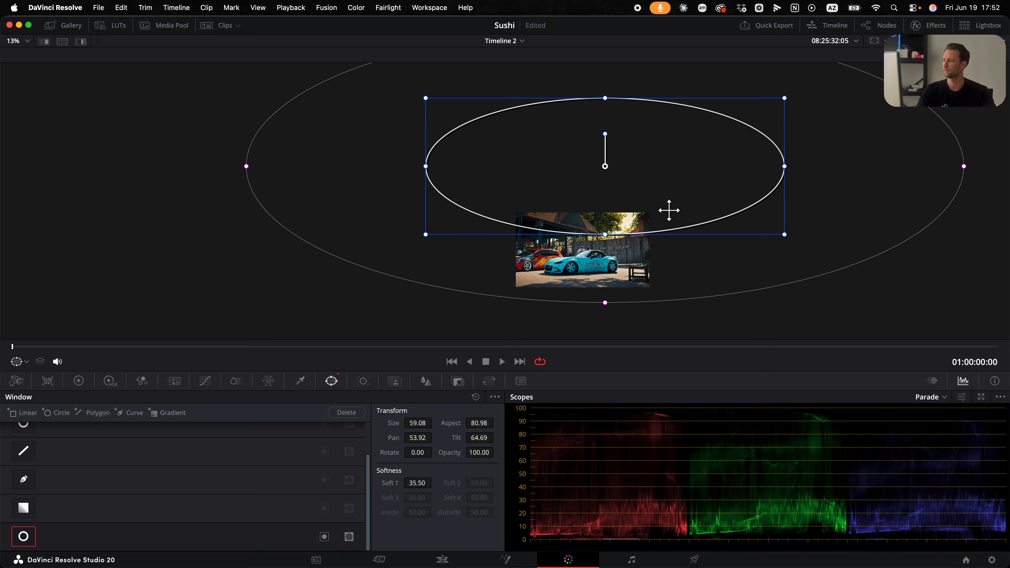
Open the Halation node's effect settings, try Film Saturation Level at 10.00 on the close-up fringes, and lower it to 5.74.
click(734, 211)
click(932, 27)
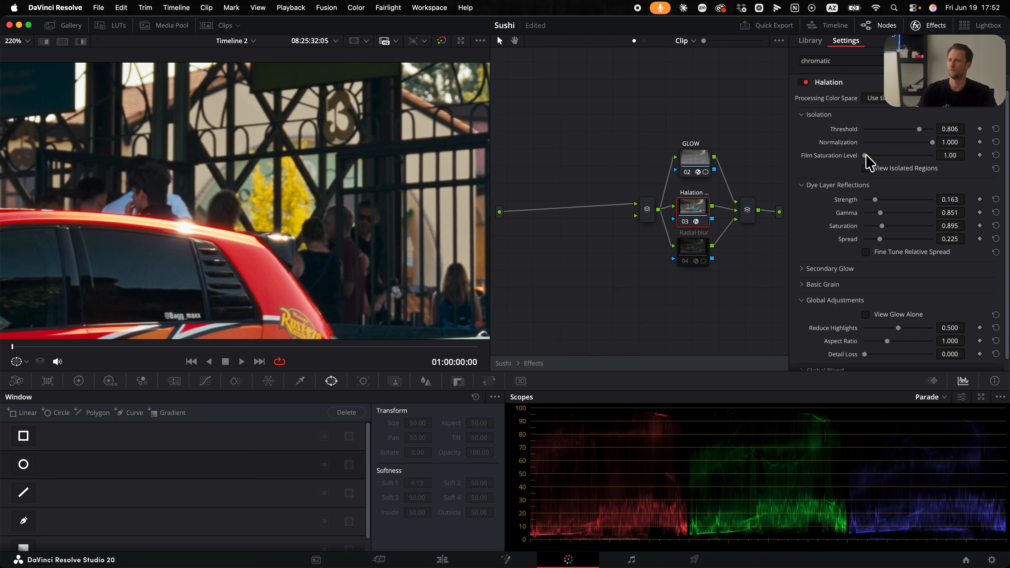
drag(880, 159, 1006, 171)
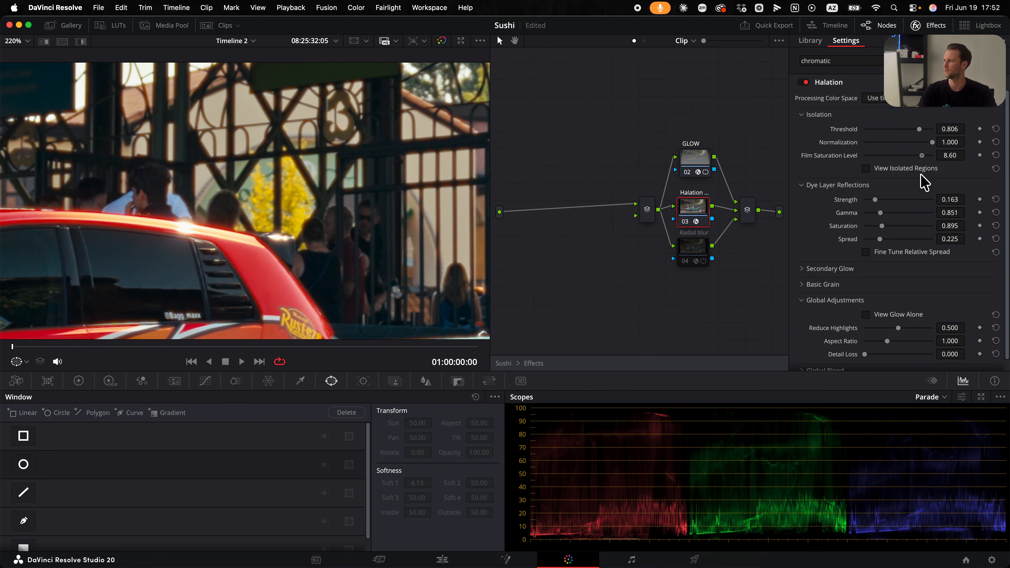
scroll(273, 183, up, 3)
scroll(273, 183, up, 10)
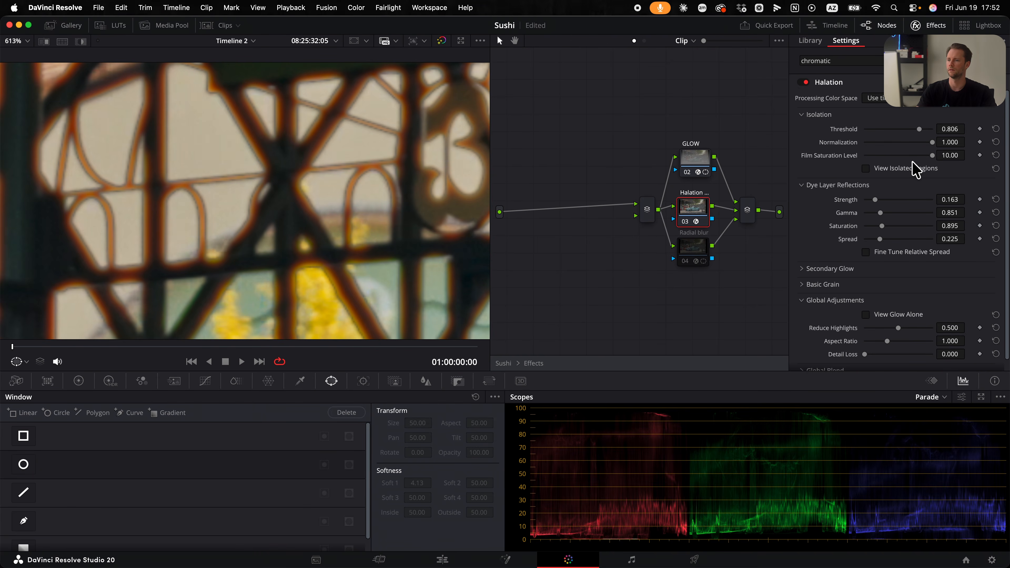
mouse_move(913, 163)
mouse_down()
mouse_move(890, 164)
mouse_move(919, 164)
mouse_move(894, 170)
mouse_move(904, 171)
mouse_up()
key(shift+z)
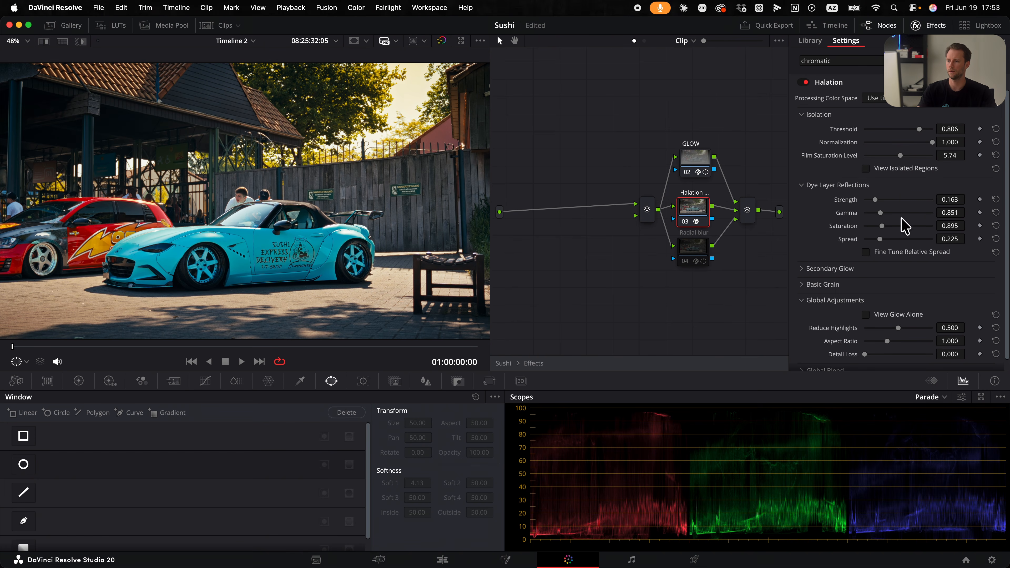
Display the halation glow alone and reduce the Film Saturation Level to 4.63.
scroll(872, 286, down, 1)
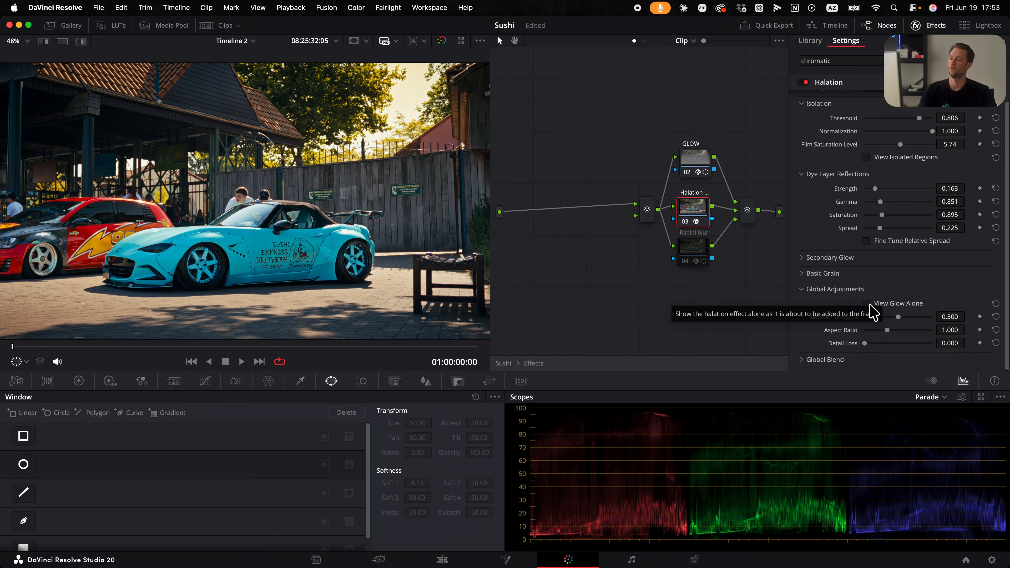
click(867, 304)
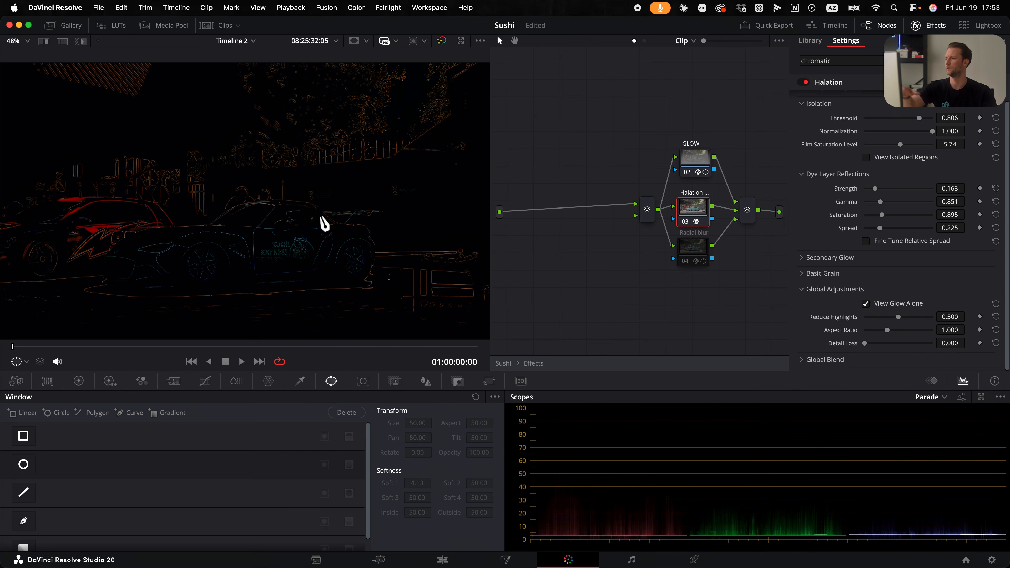
mouse_move(899, 145)
mouse_down()
mouse_move(840, 146)
mouse_move(982, 146)
mouse_move(891, 146)
mouse_up()
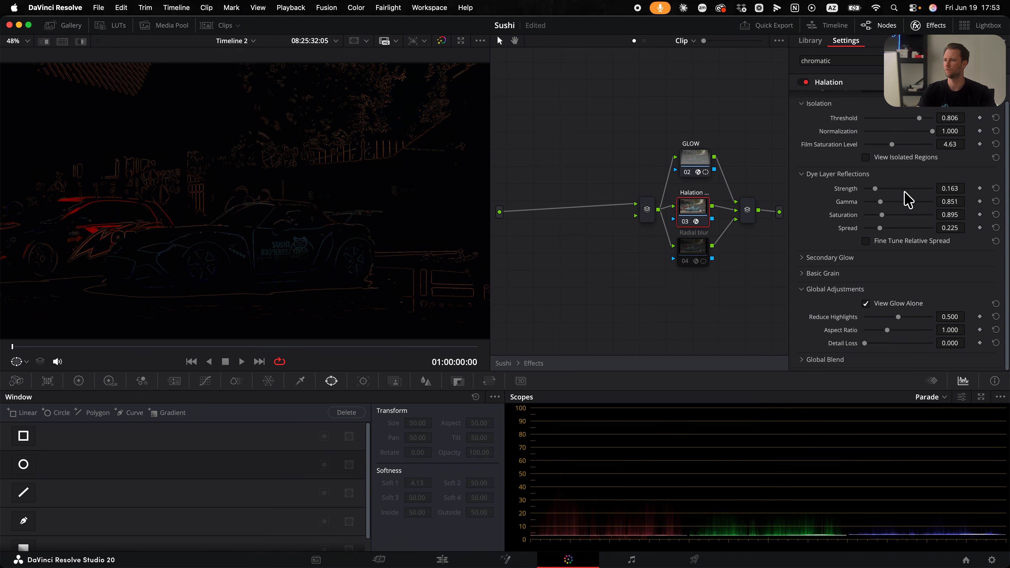
Set the halation's Strength to 0.202, Gamma to 0.786, Saturation to 0.814, Spread to 0.302 and Reduce Highlights to 0.558, and show the full picture again.
drag(876, 190, 895, 228)
drag(895, 227, 881, 228)
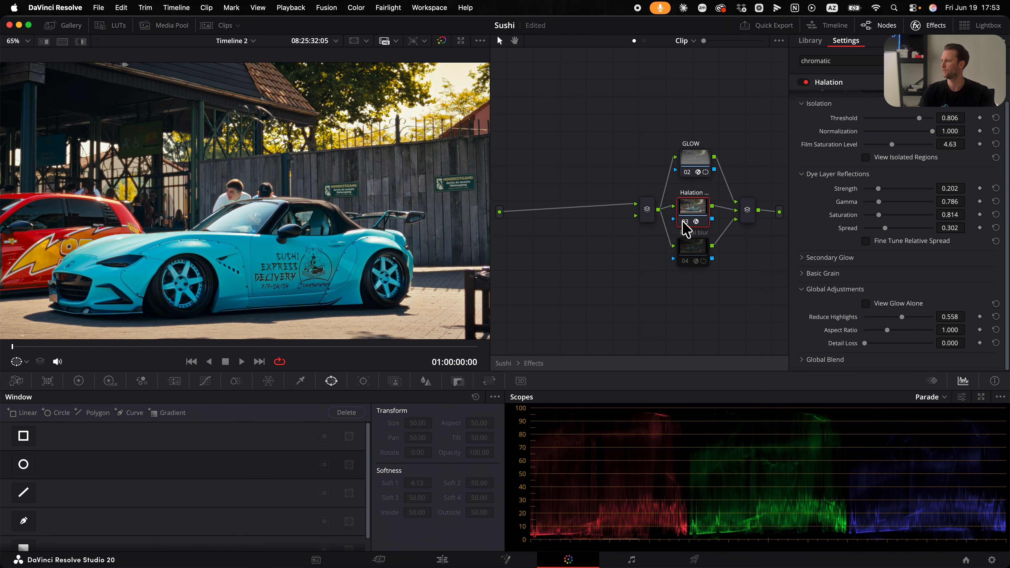
Compare the car close-up with and without halation, leaving the Halation node disabled.
click(683, 222)
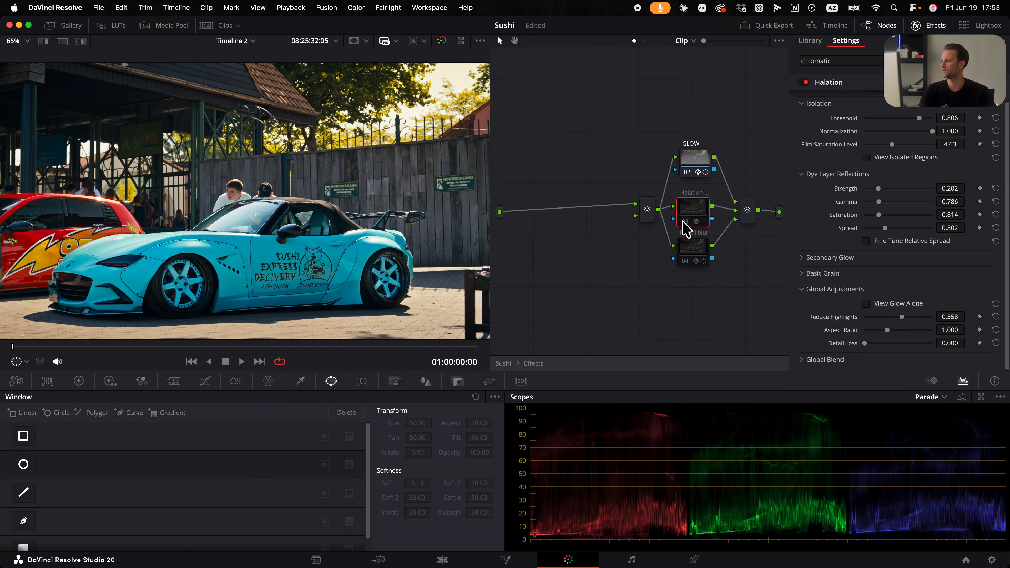
click(683, 222)
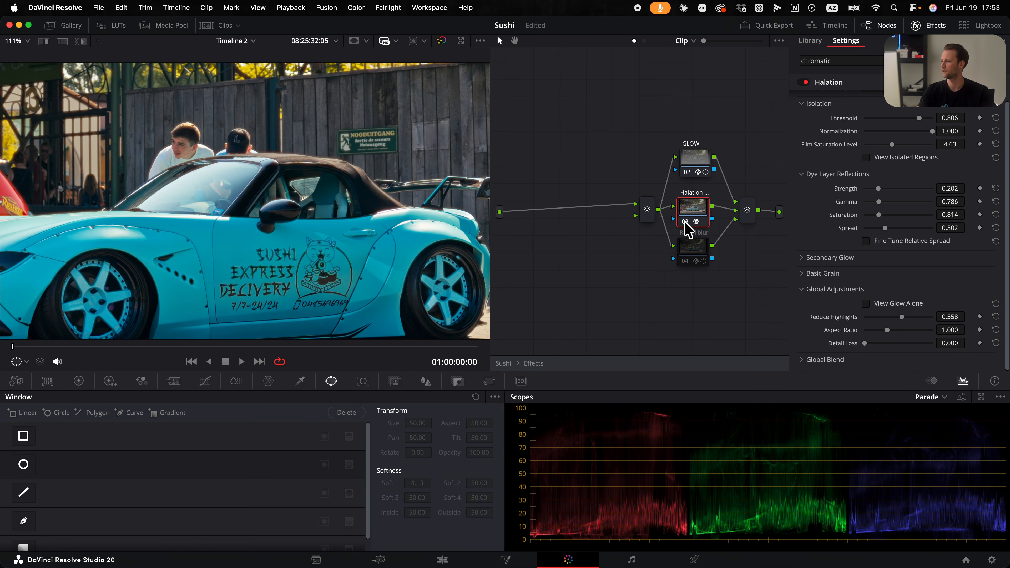
click(684, 221)
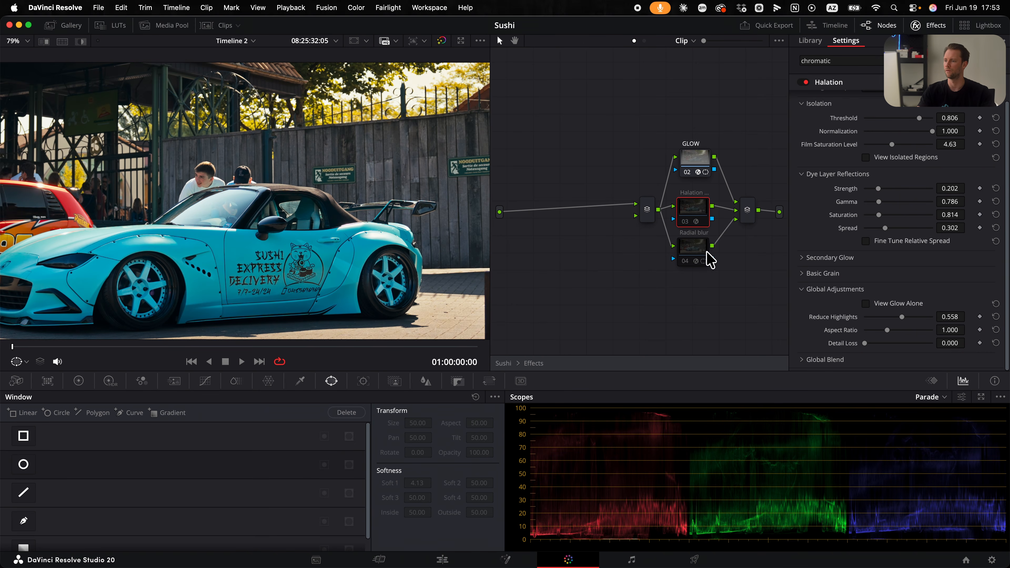
Enable the Radial blur node, inspect its oval window around the blue car, and open its effect settings.
click(930, 25)
click(738, 258)
scroll(244, 220, down, 3)
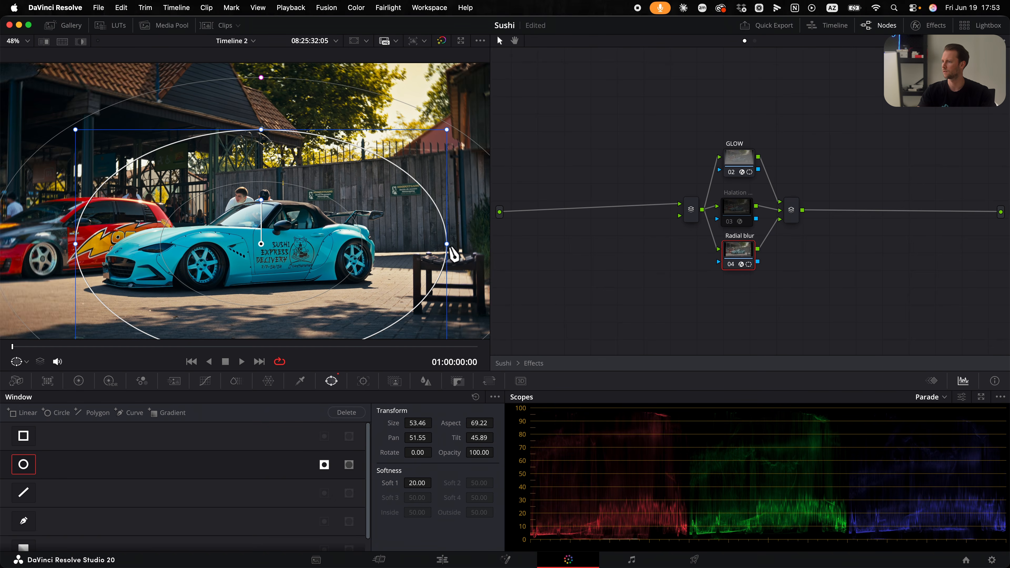
scroll(470, 211, up, 1)
scroll(357, 242, up, 3)
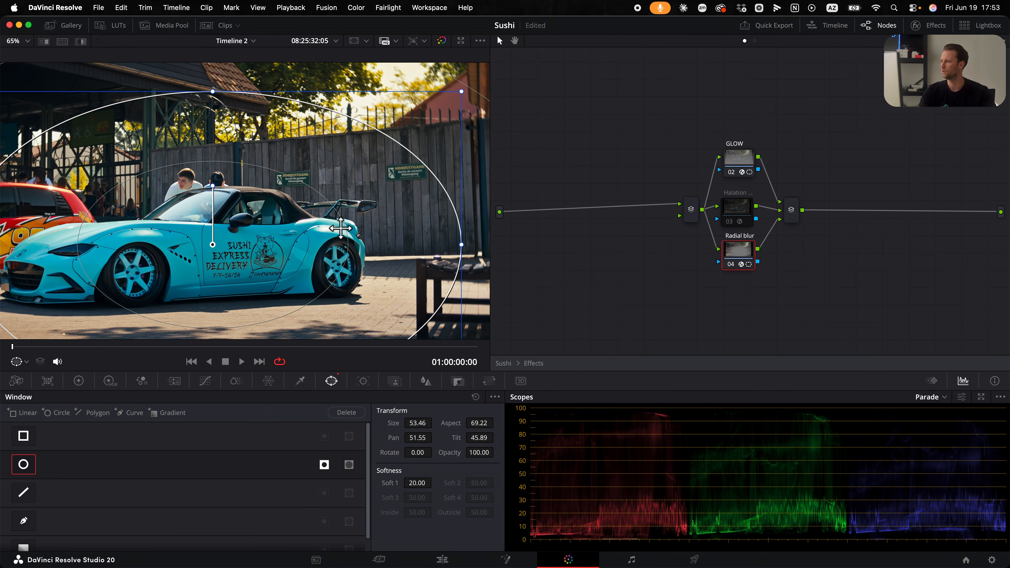
scroll(351, 237, down, 3)
click(928, 25)
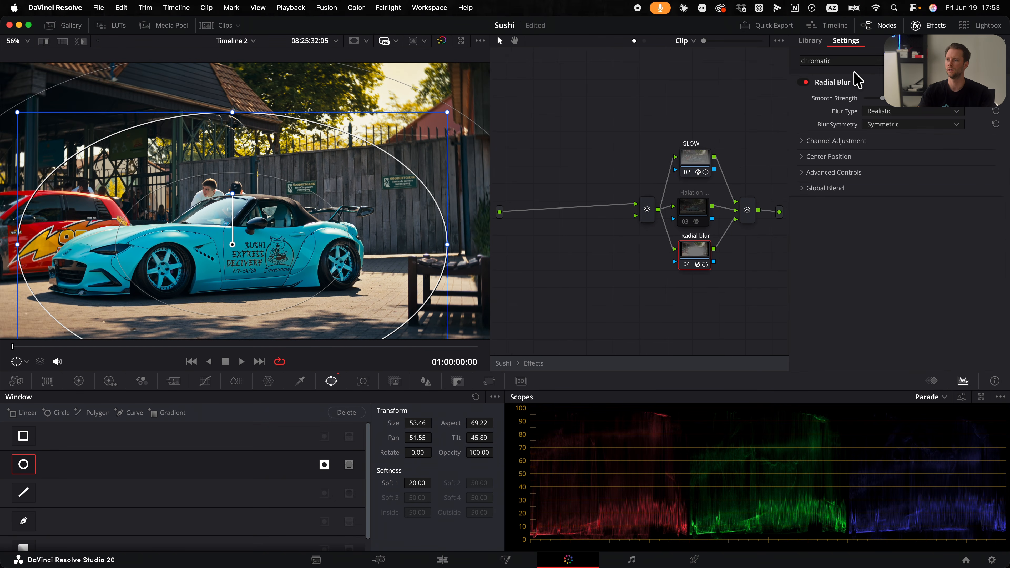
Search the effects library for "radial", apply Radial Blur to the Radial blur node, and reopen its effect settings.
click(842, 61)
text(radiak)
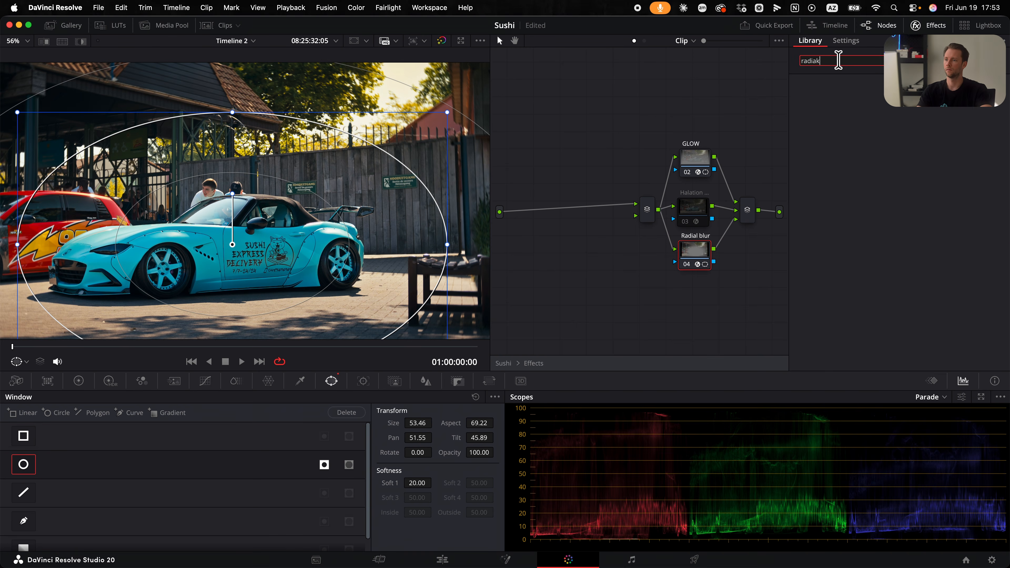
key(BackSpace)
drag(846, 102, 700, 254)
scroll(309, 281, down, 2)
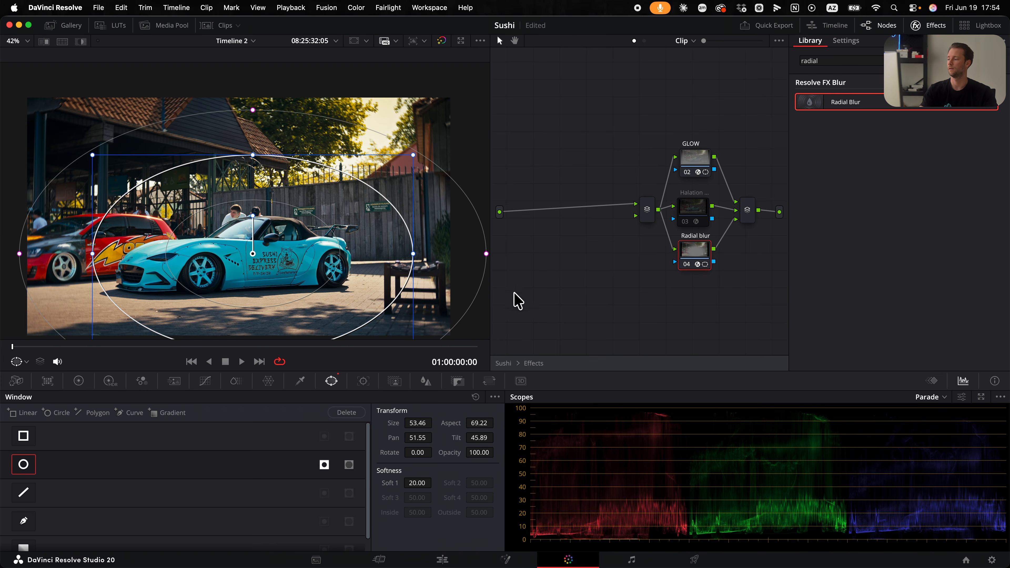
scroll(303, 256, down, 1)
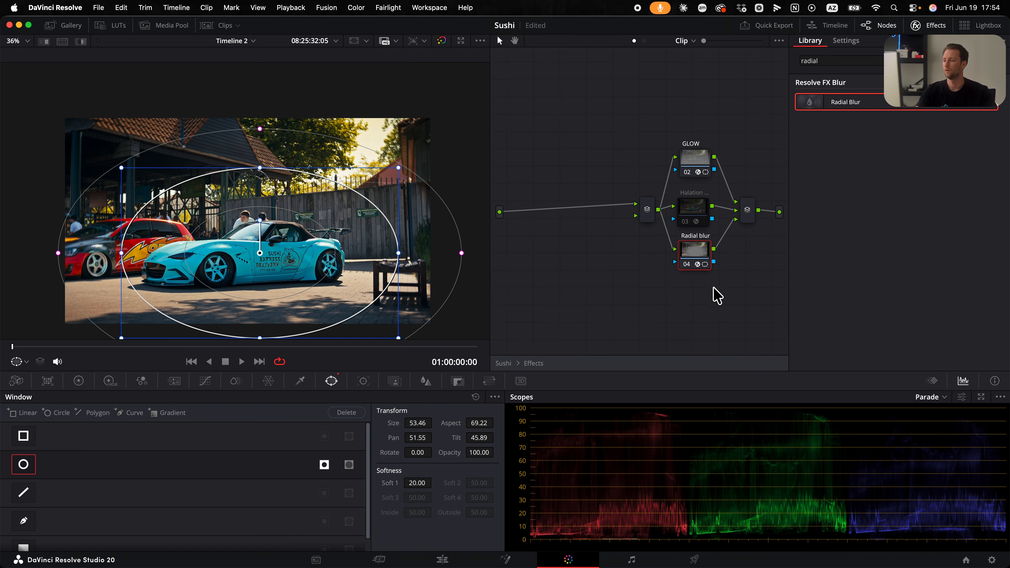
click(920, 26)
click(921, 26)
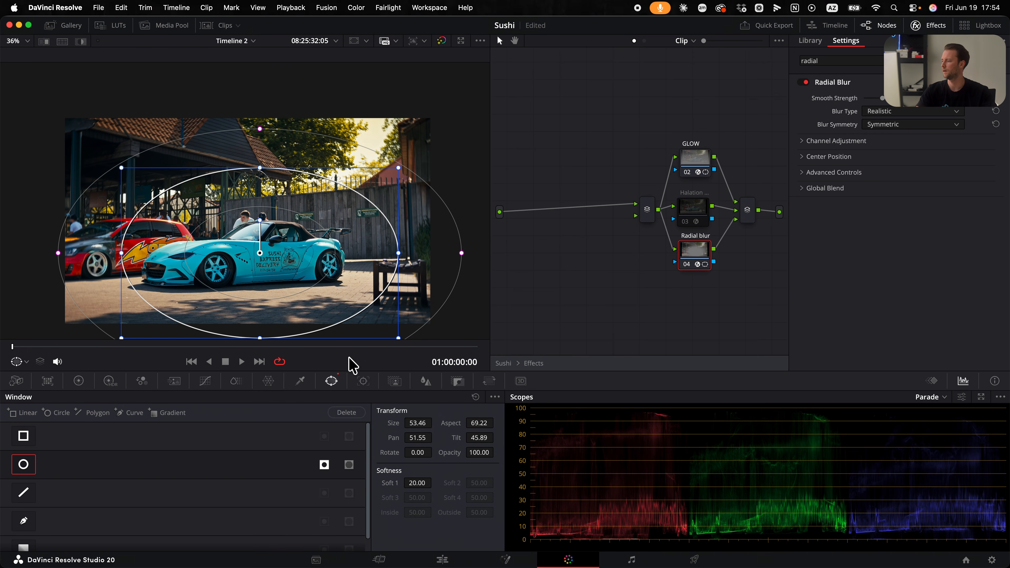
Exaggerate the Radial Blur's Smooth Strength to set its Center Position X to 0.524, and reduce the strength to a subtle amount.
mouse_move(883, 99)
mouse_down()
mouse_move(959, 104)
mouse_move(883, 105)
mouse_up()
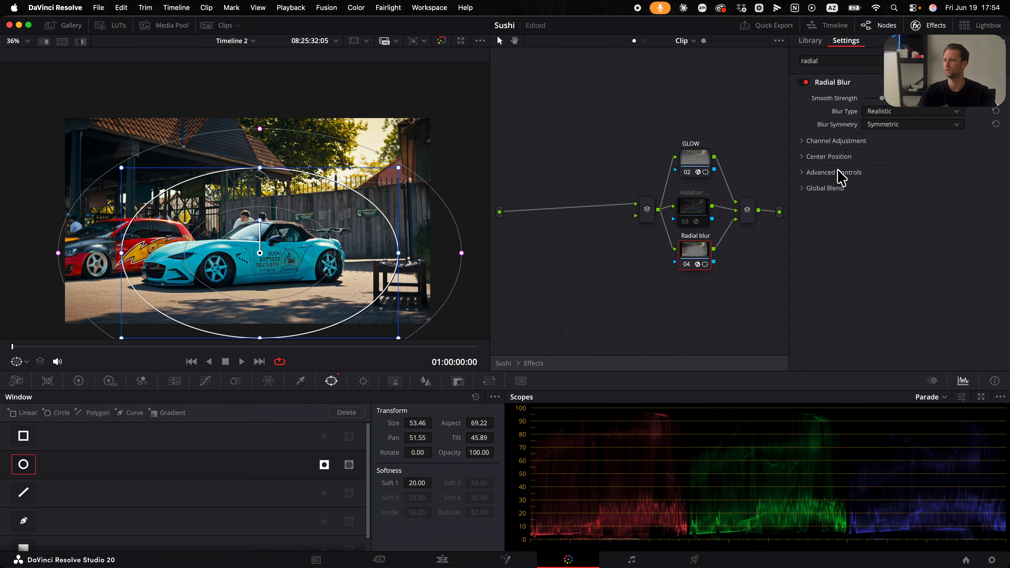
click(811, 157)
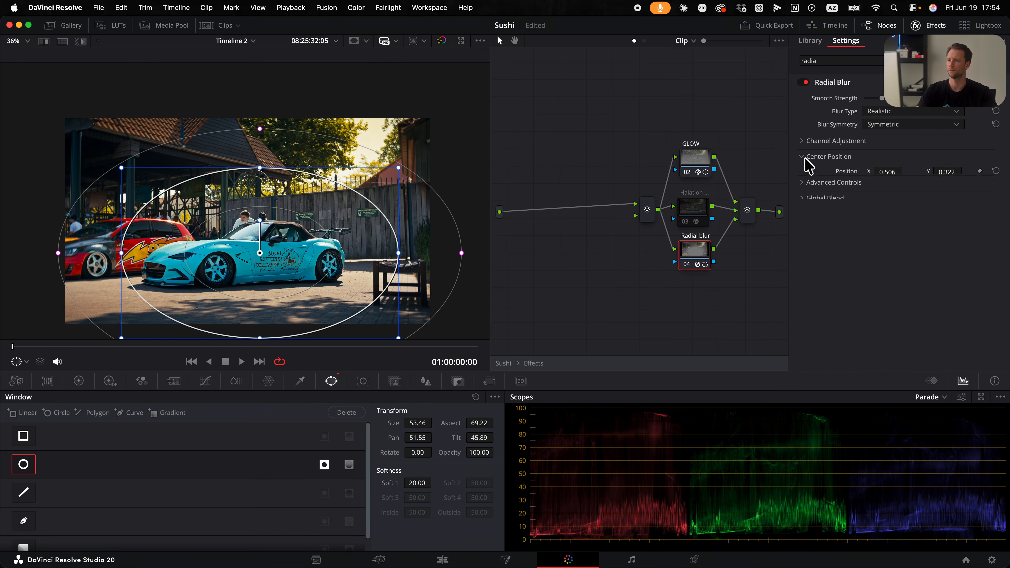
drag(891, 103, 952, 104)
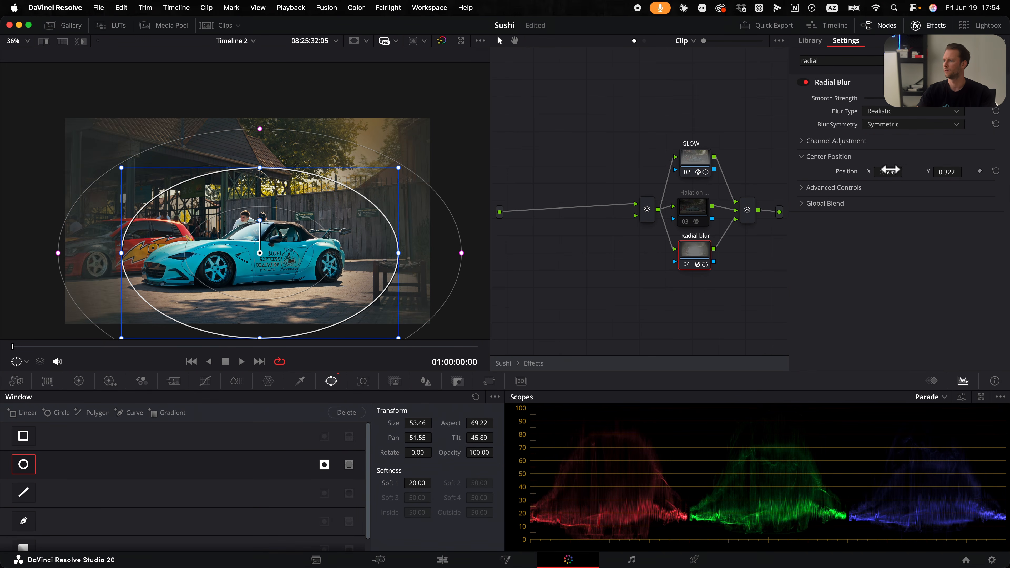
mouse_move(889, 170)
mouse_down()
mouse_move(879, 170)
mouse_move(916, 170)
mouse_move(869, 172)
mouse_up()
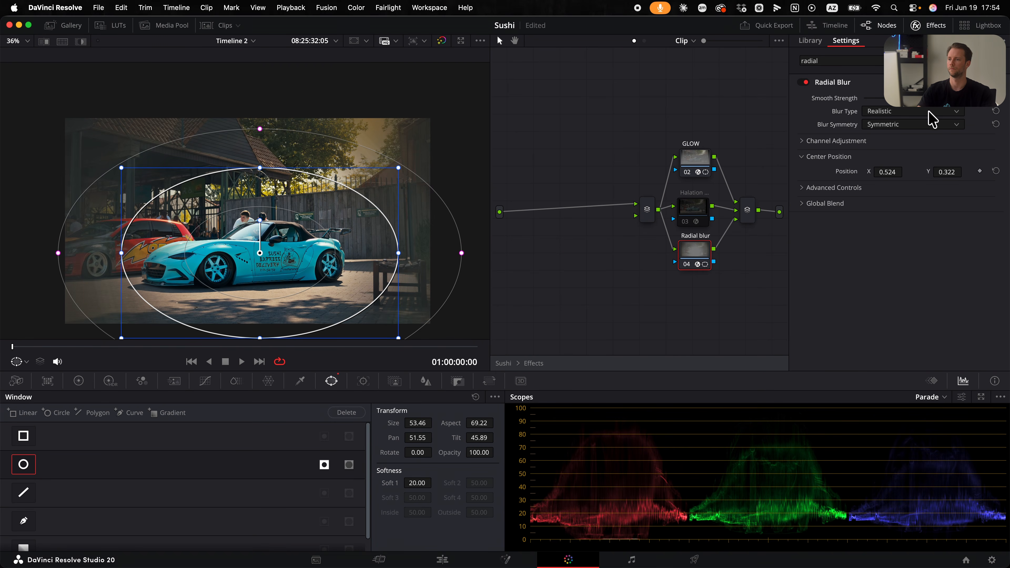
drag(916, 98, 878, 100)
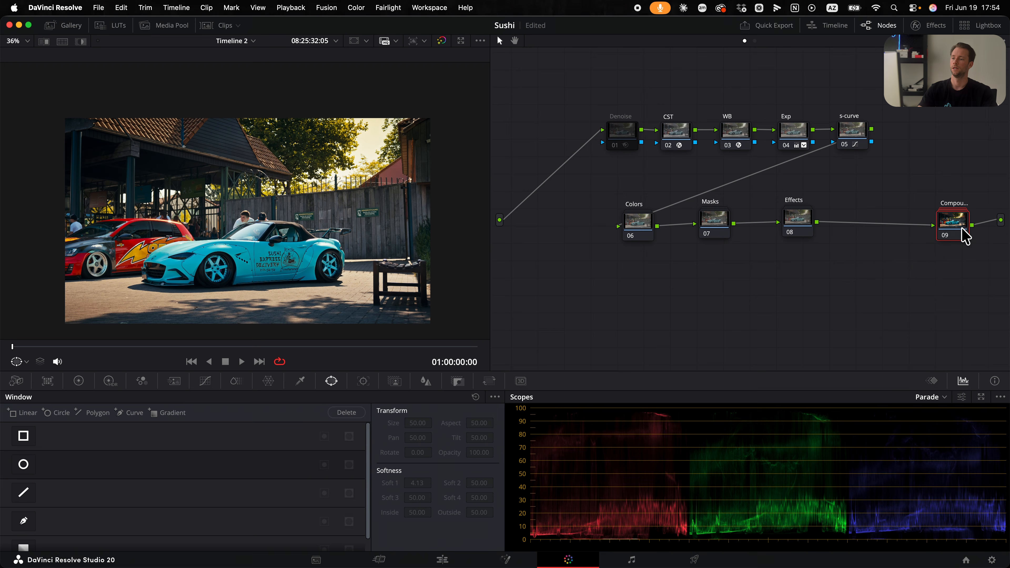
Open the final Compound Node's inner node graph and select its blacks node.
mouse_move(969, 232)
mouse_down()
mouse_move(750, 314)
mouse_move(958, 234)
mouse_up()
double_click(948, 230)
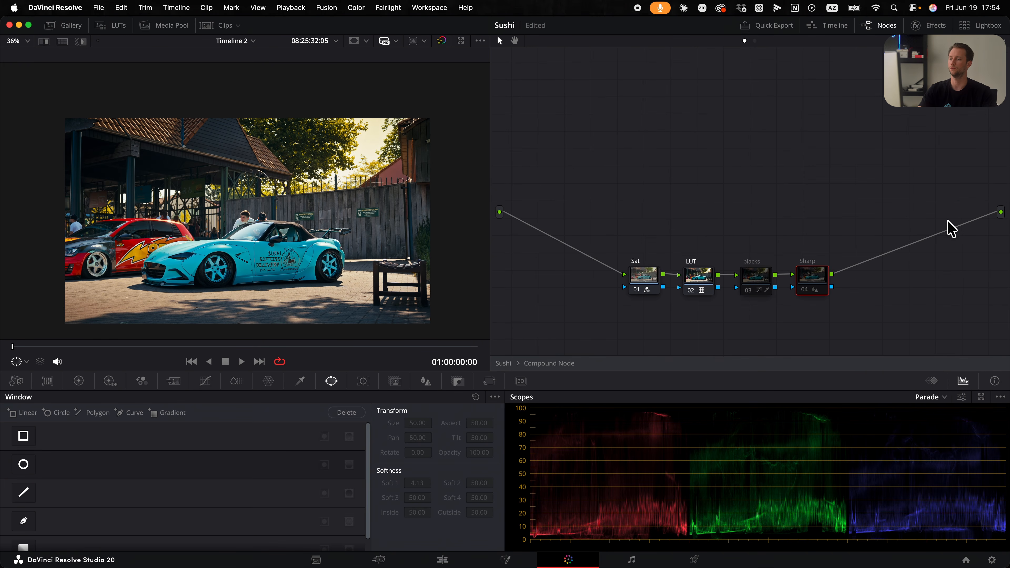
drag(616, 237, 733, 314)
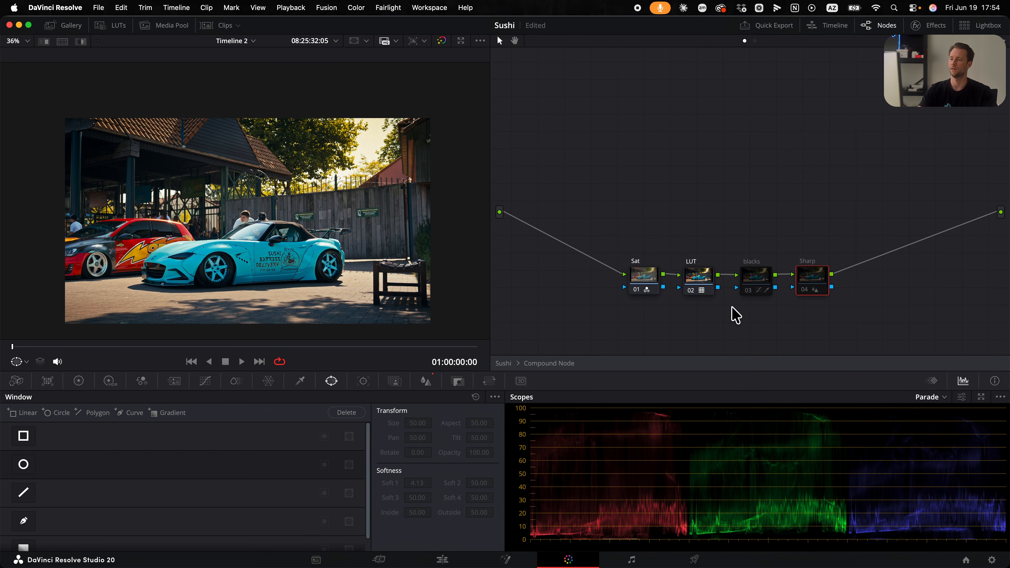
click(753, 278)
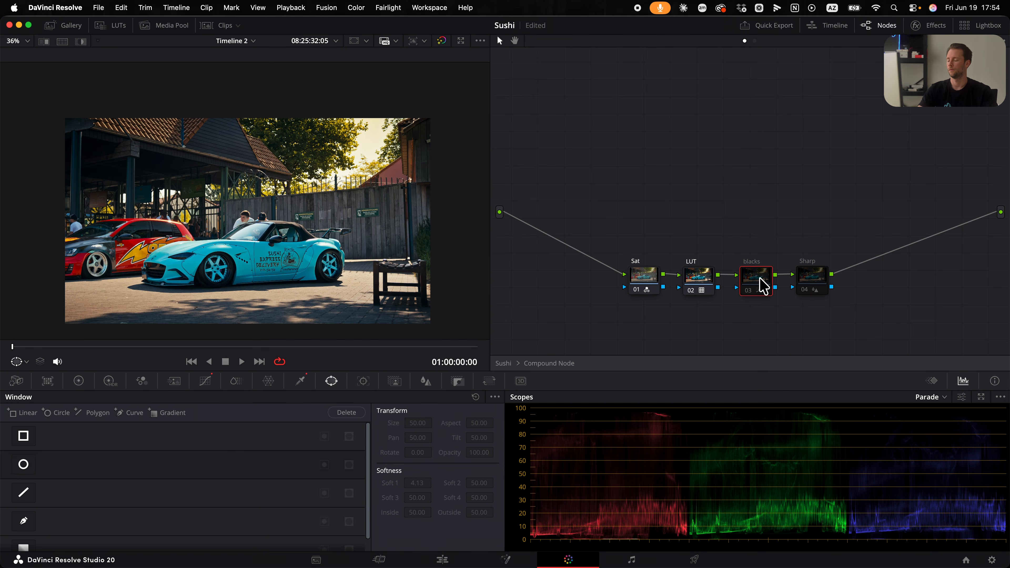
Examine the blue car's wheel and tyre in close-up, comparing the dark areas with the blacks node on and off.
scroll(227, 302, down, 3)
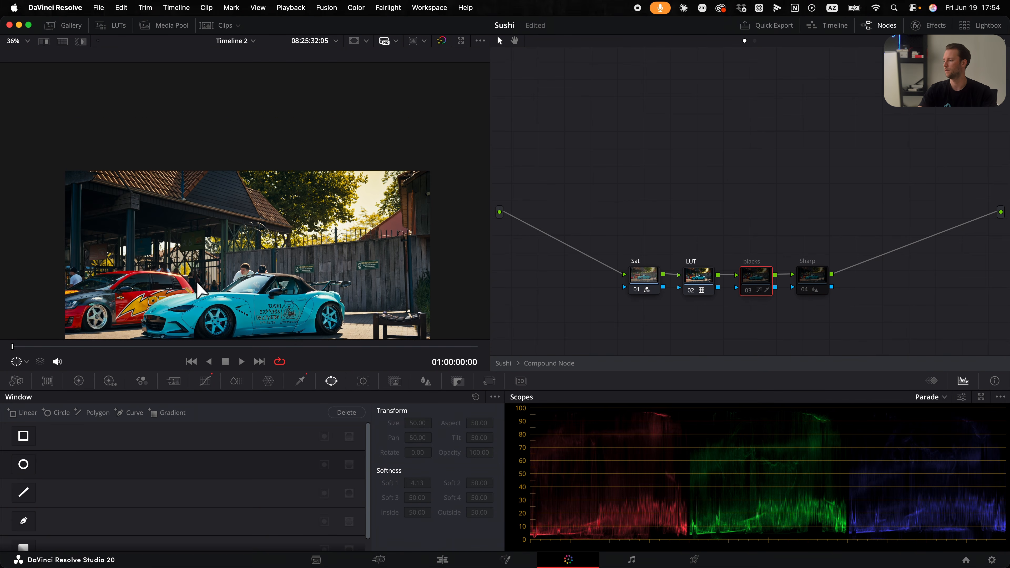
scroll(225, 304, up, 10)
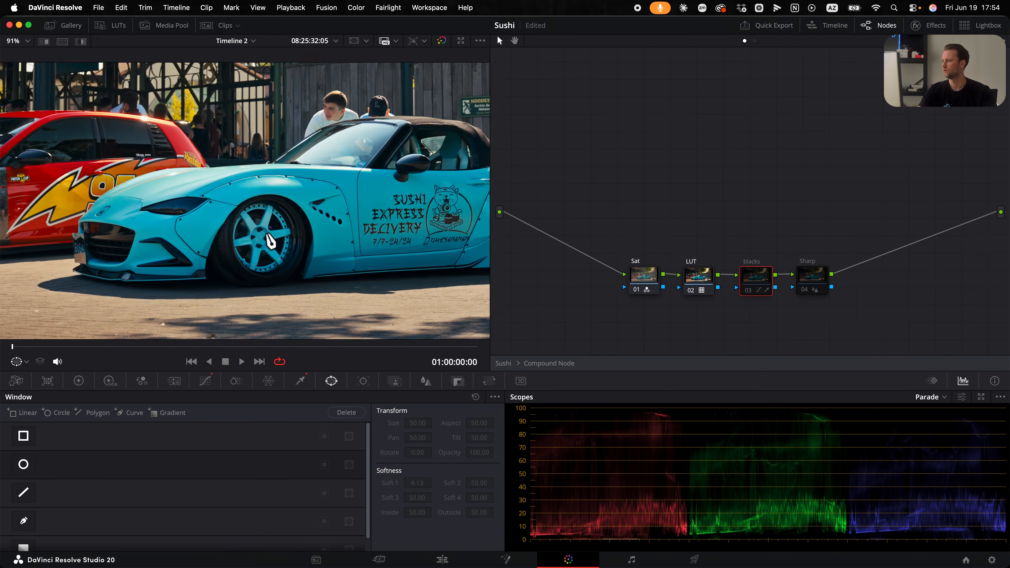
scroll(263, 265, up, 3)
drag(320, 178, 112, 295)
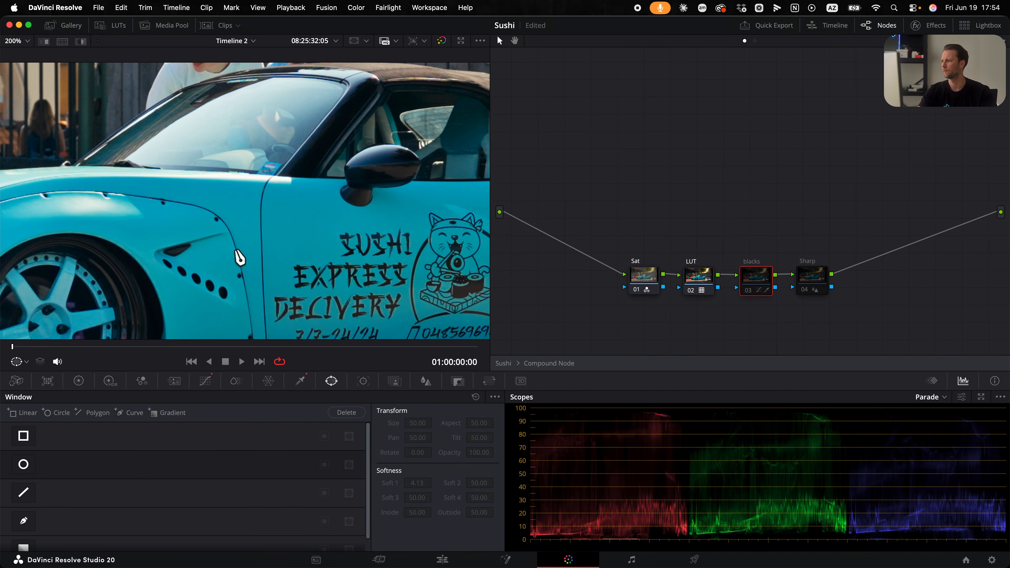
drag(239, 257, 357, 205)
scroll(311, 241, up, 8)
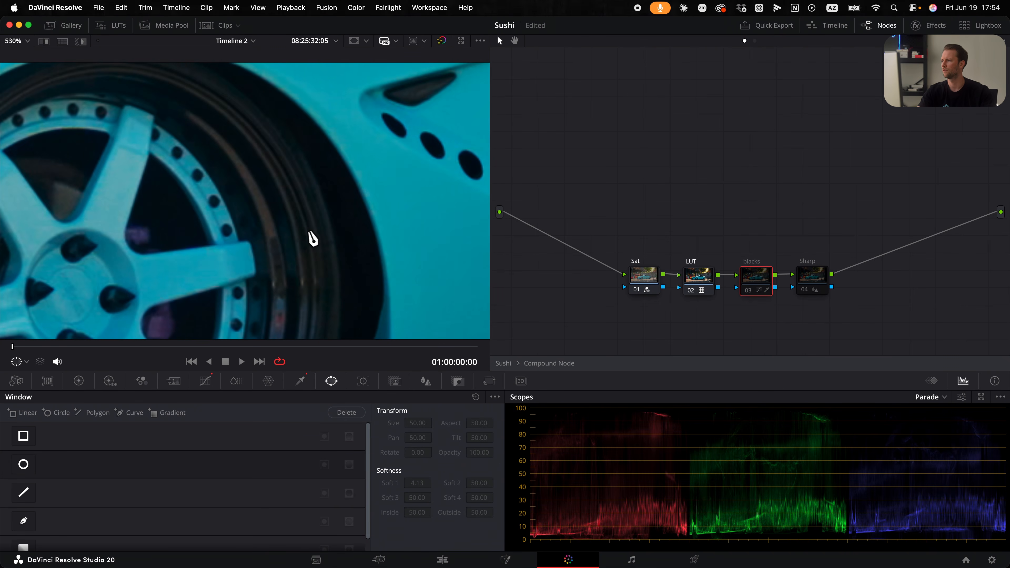
click(750, 293)
scroll(270, 245, down, 2)
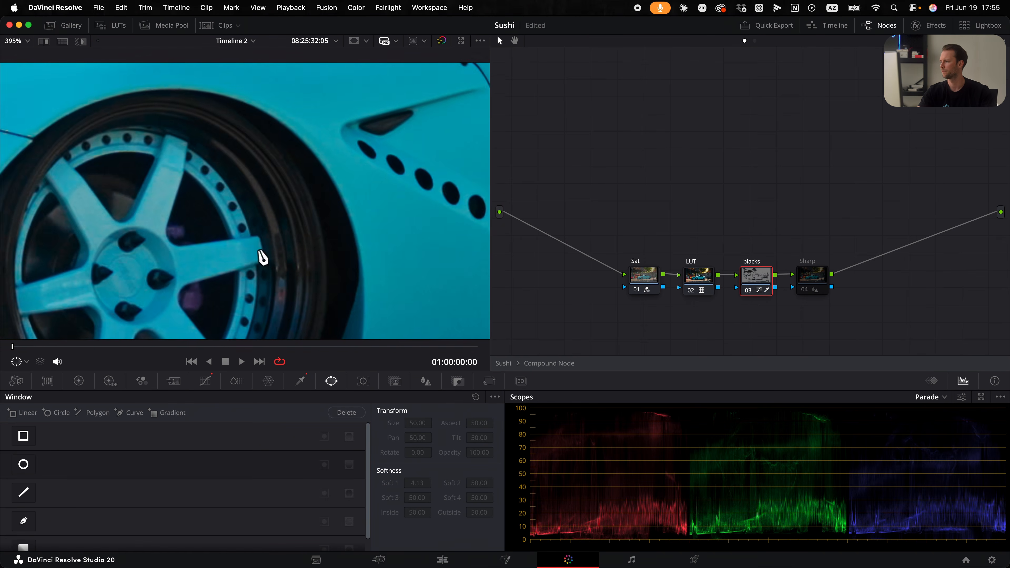
key(ctrl+d)
scroll(263, 256, up, 4)
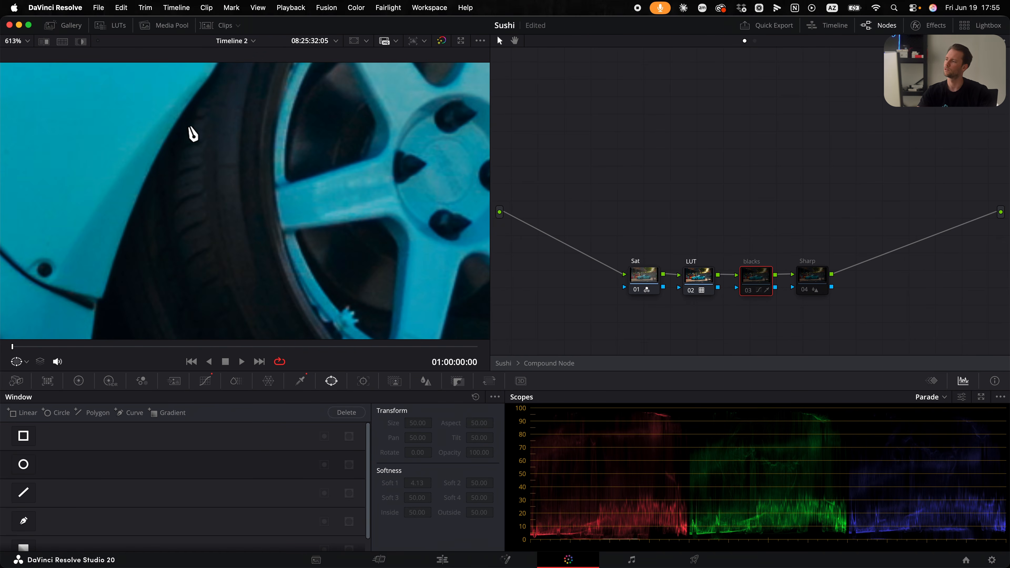
click(746, 294)
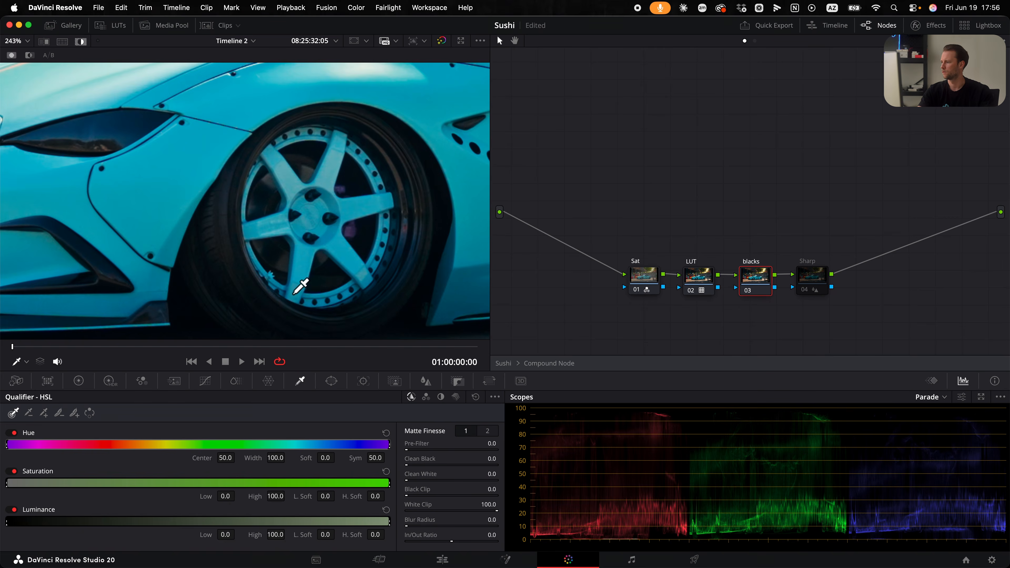
Qualify the dark tyre tones on the blacks node, with Luminance 43.5 to 54.0 and Saturation 0.2 to 3.7, and turn off the highlight view.
scroll(227, 292, up, 4)
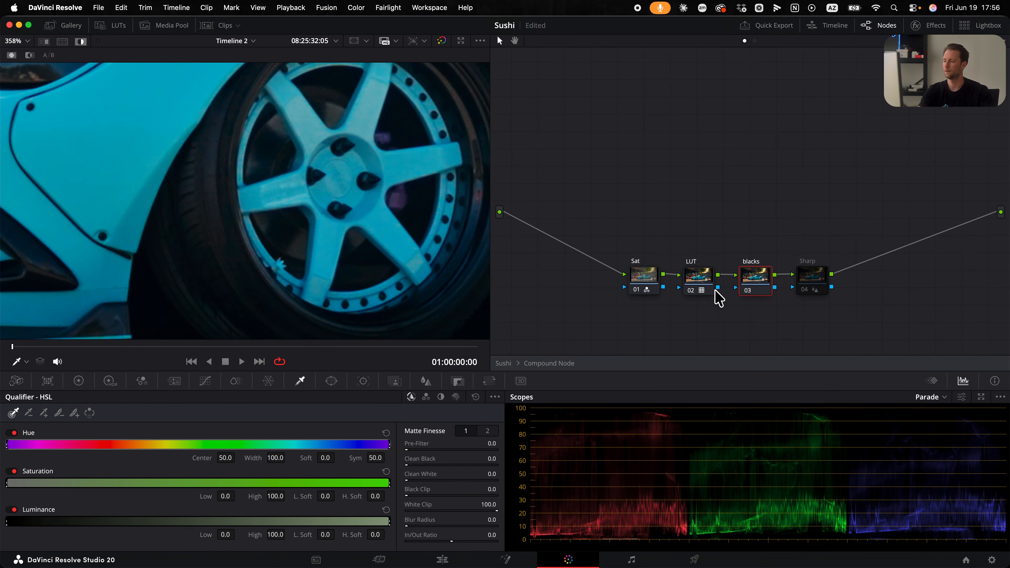
click(212, 166)
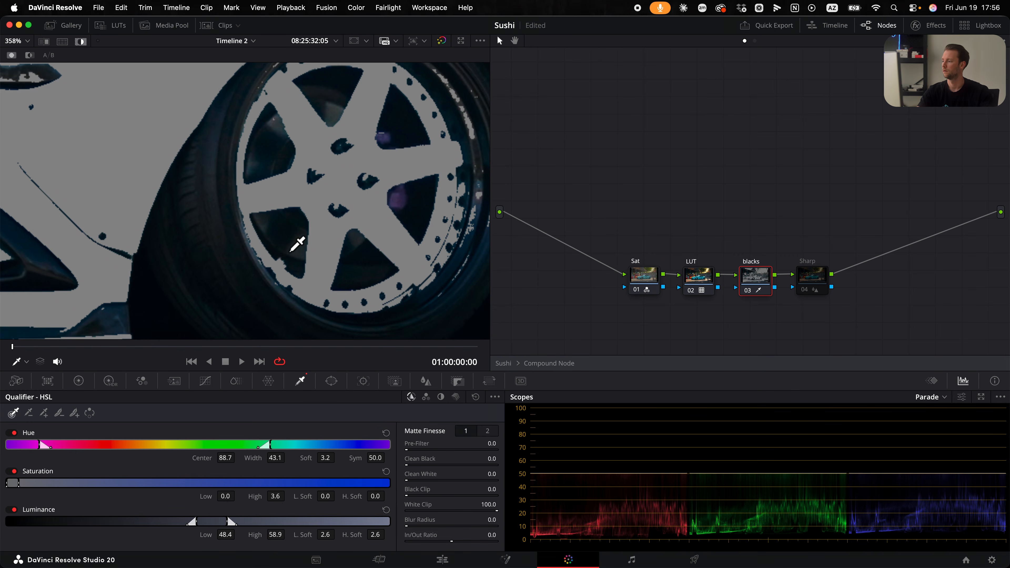
scroll(290, 250, down, 8)
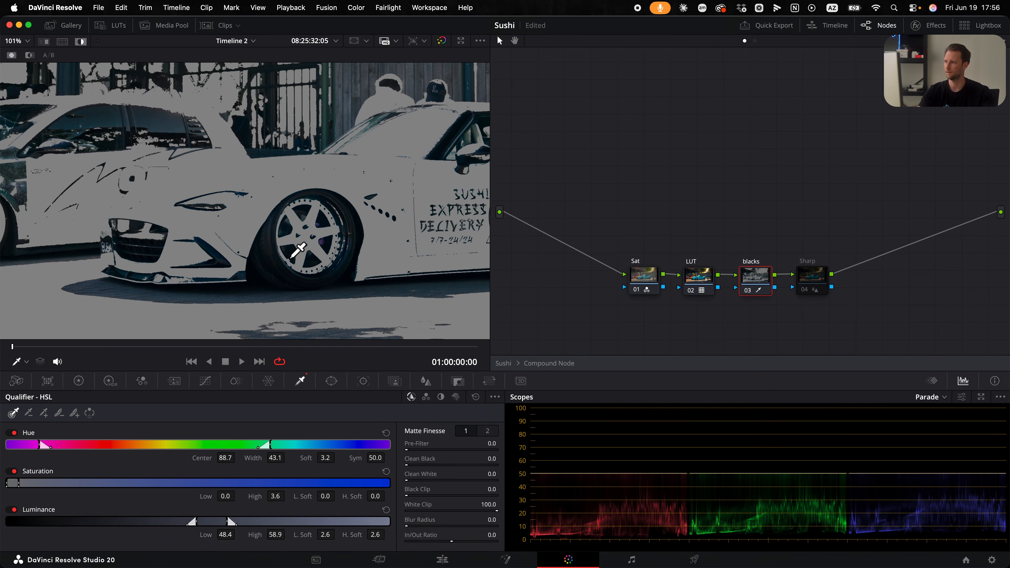
drag(211, 522, 192, 525)
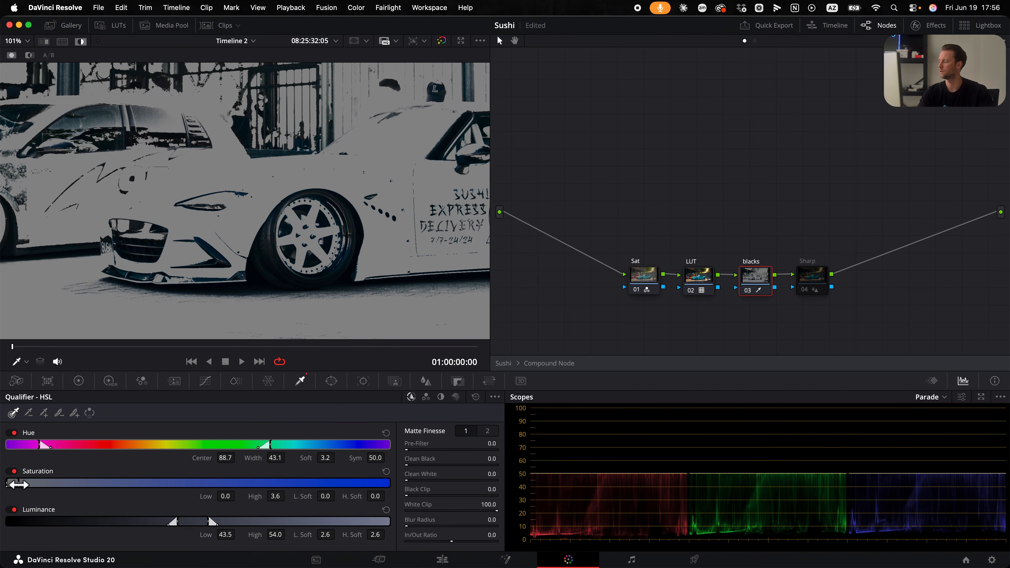
drag(13, 484, 13, 483)
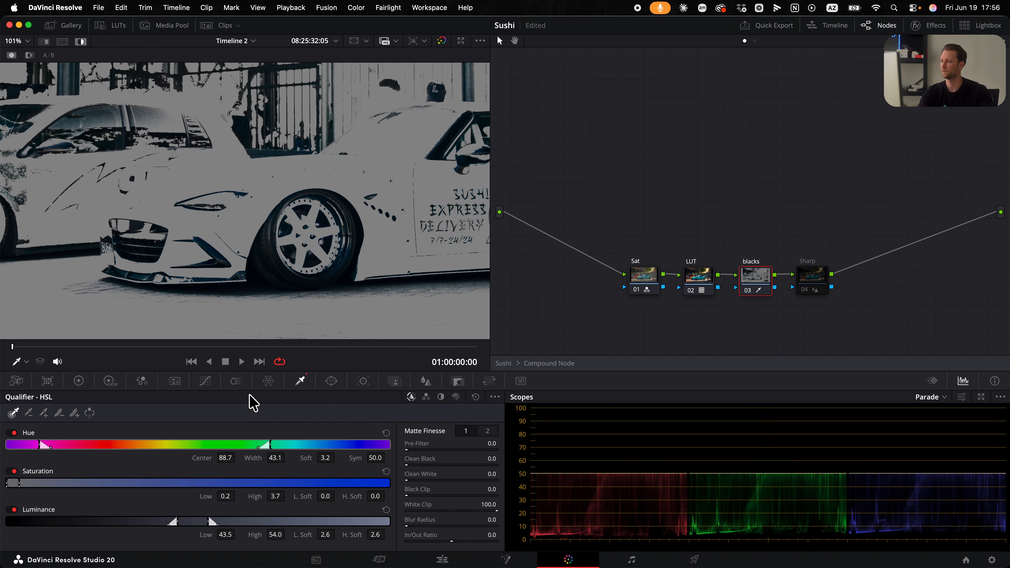
key(shift+h)
On the blacks node's Sat Vs Sat curve, anchor a point at input 0.08 and lower the zero-input endpoint to output 0.00.
click(206, 381)
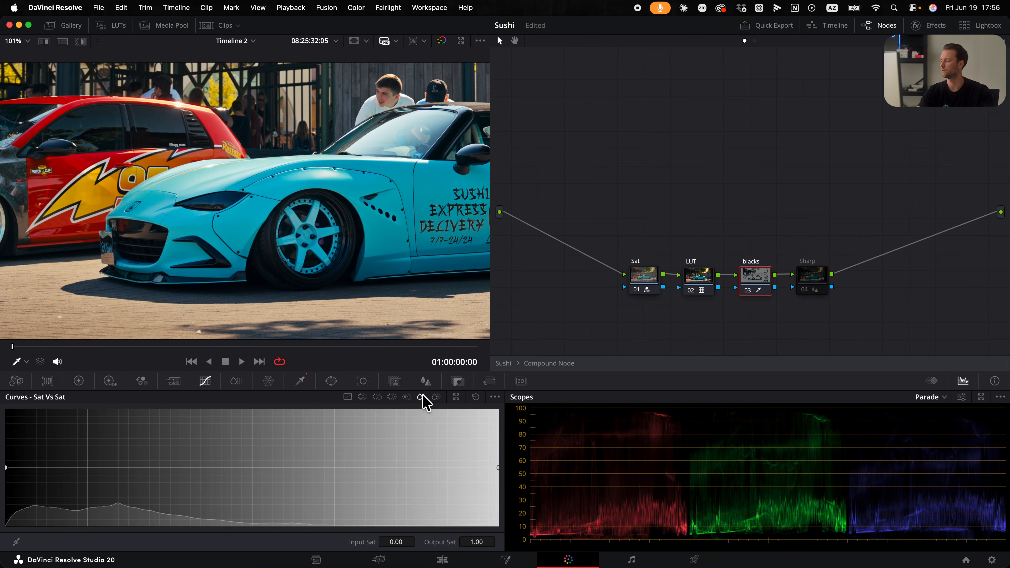
click(87, 470)
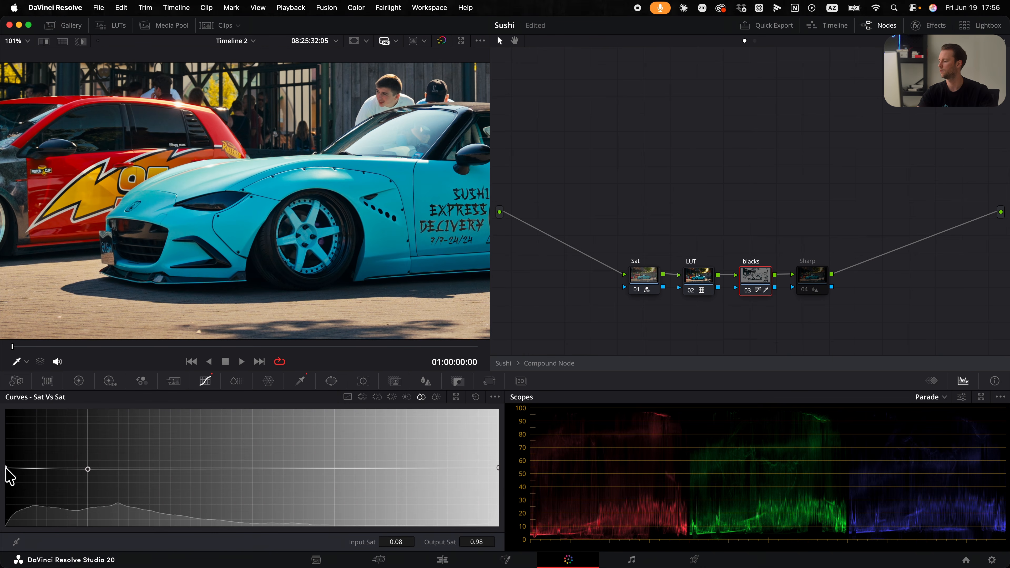
drag(6, 468, 8, 526)
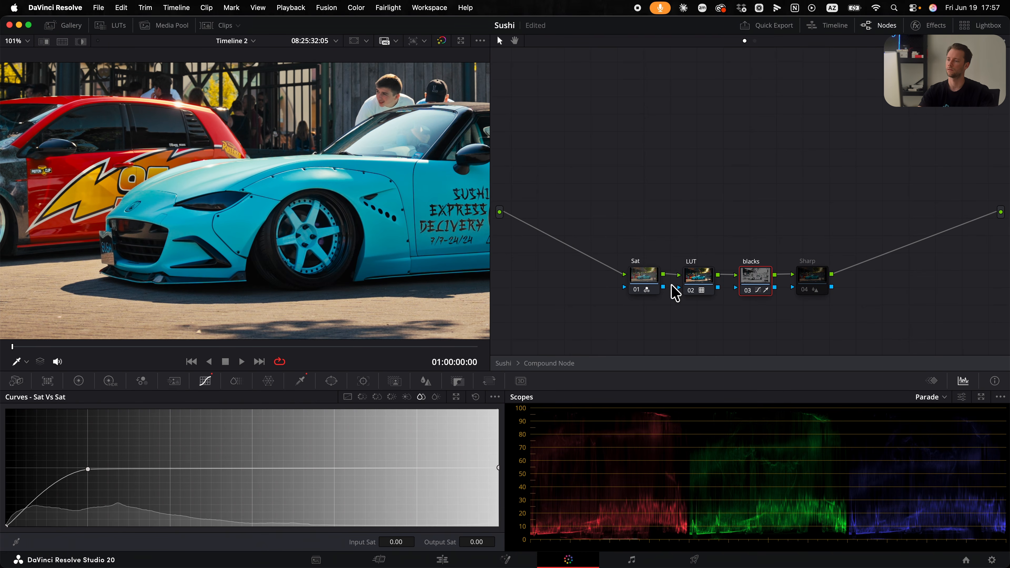
click(748, 292)
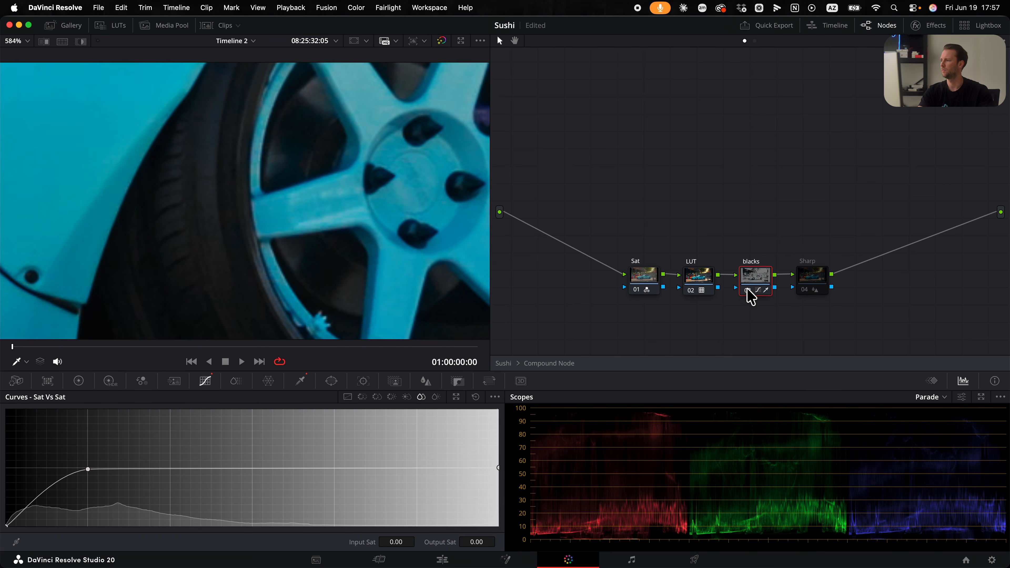
Compare the tyre's dark tones with the blacks node off and on, leaving the node enabled.
click(747, 289)
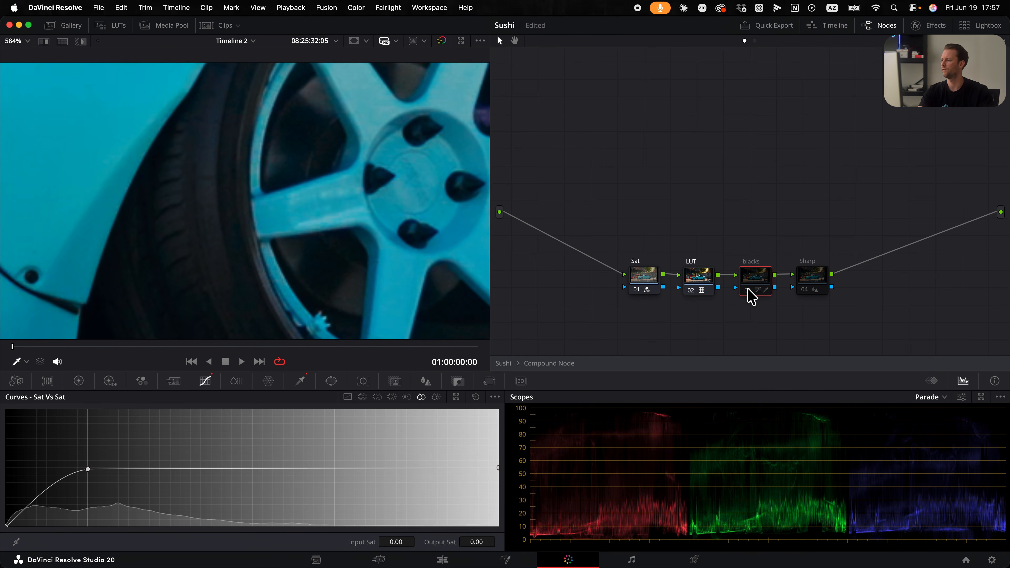
click(749, 291)
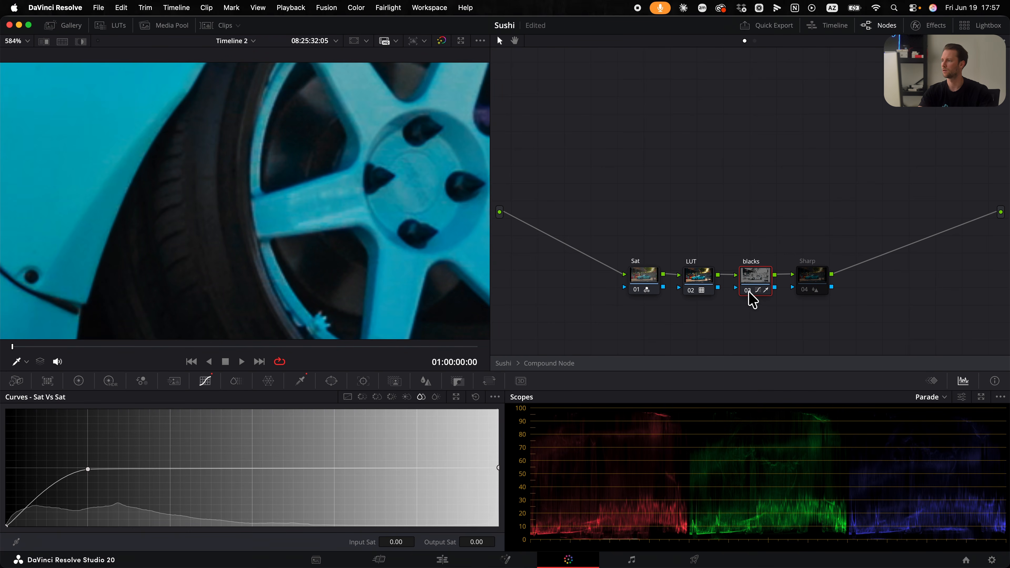
click(749, 293)
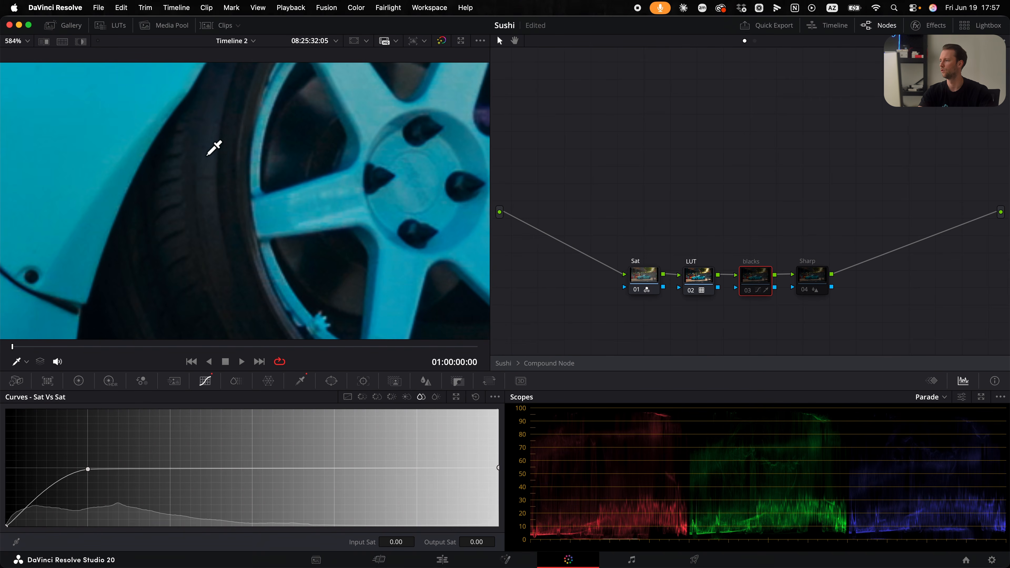
click(748, 291)
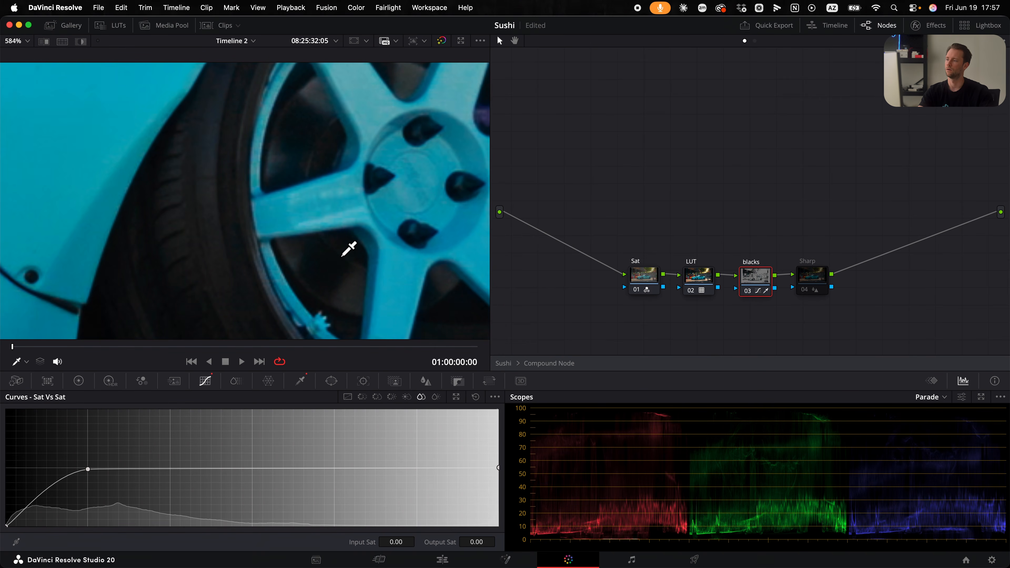
scroll(349, 247, down, 10)
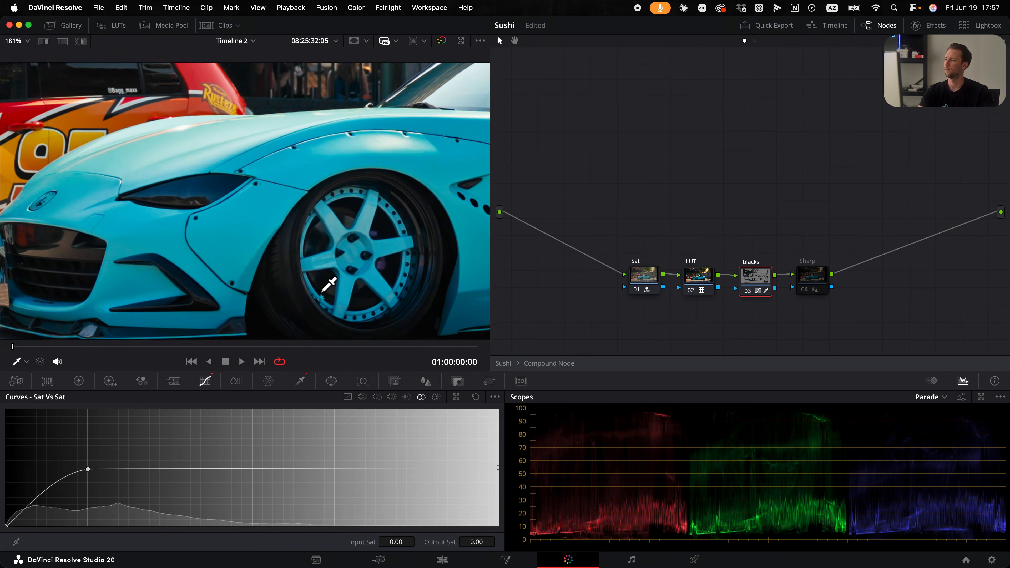
scroll(318, 292, down, 5)
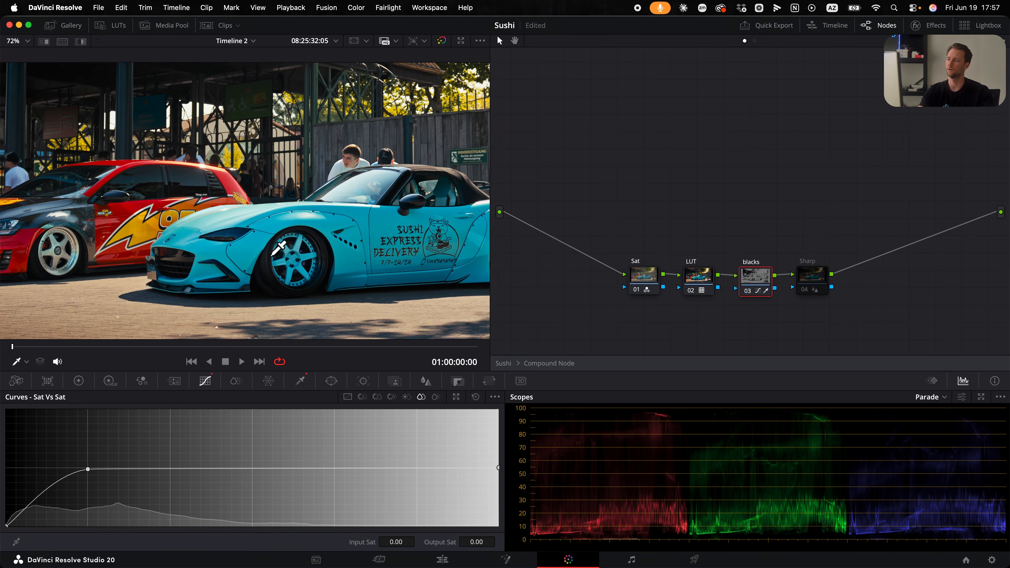
scroll(277, 260, down, 2)
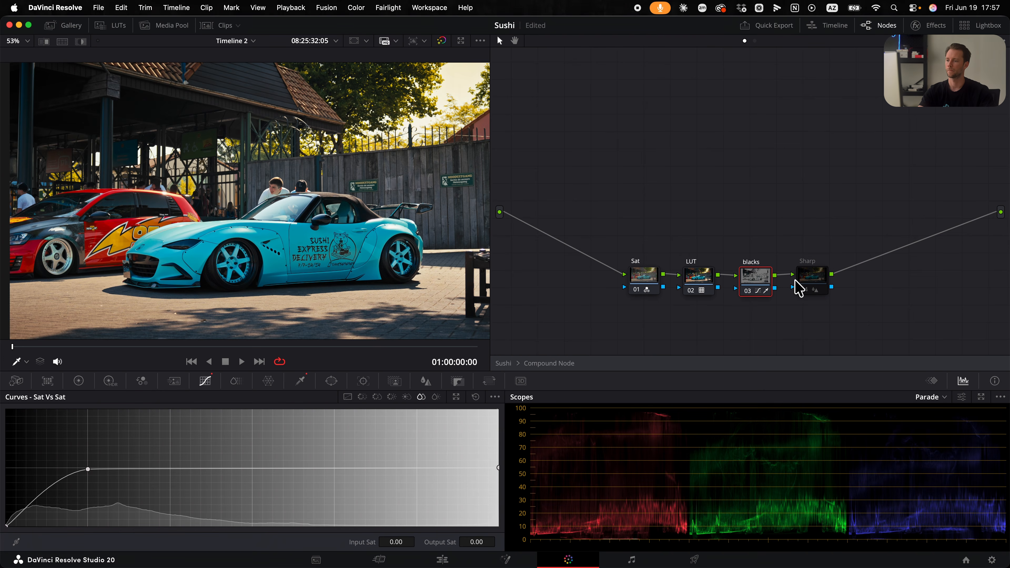
Enable the Sharp node, inspect the blue car's door lettering in close-up, and reset the node's grade.
click(804, 289)
scroll(334, 248, up, 3)
scroll(334, 247, up, 6)
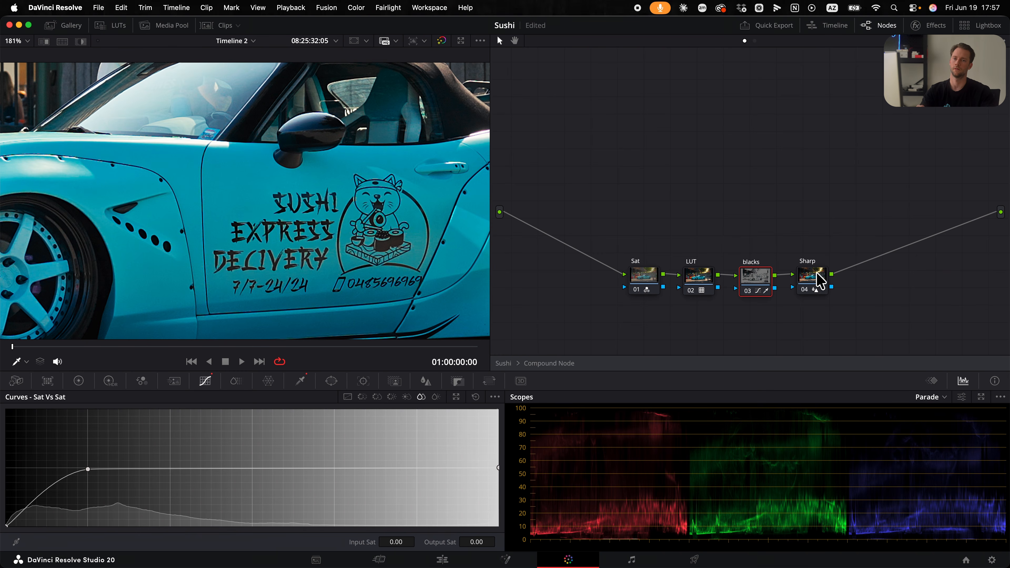
right_click(813, 285)
key(Escape)
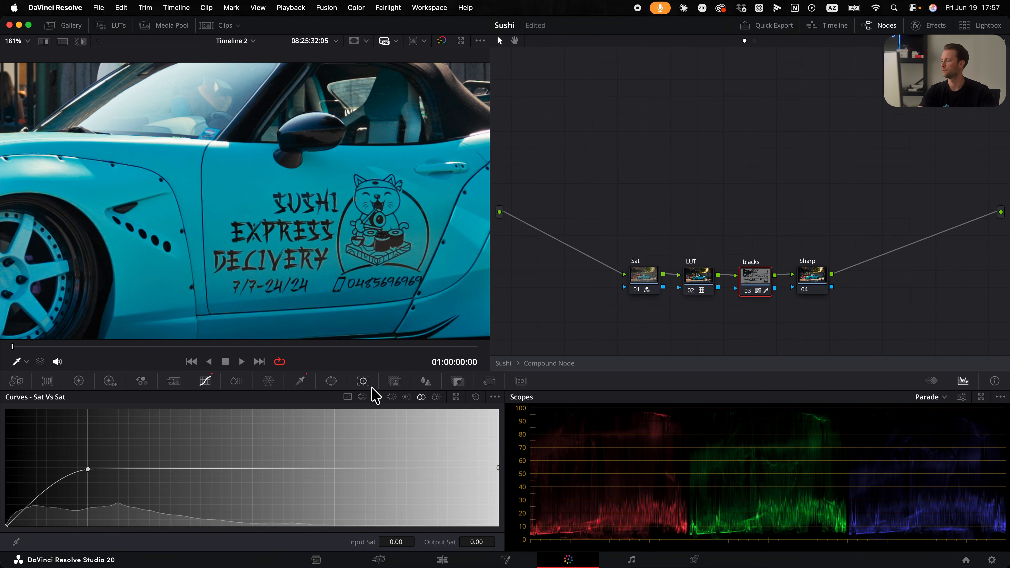
Sharpen the image on the Sharp node with a Blur Radius of 0.47 on all channels, and view the result full screen.
click(807, 276)
click(457, 381)
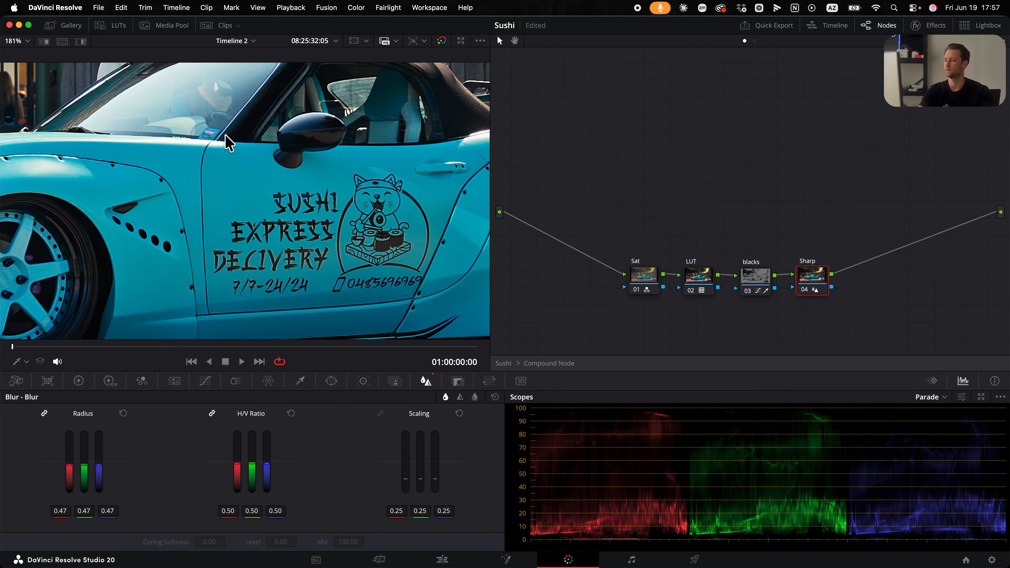
scroll(226, 139, up, 5)
mouse_move(101, 469)
mouse_down()
mouse_move(101, 491)
mouse_move(102, 442)
mouse_move(101, 470)
mouse_up()
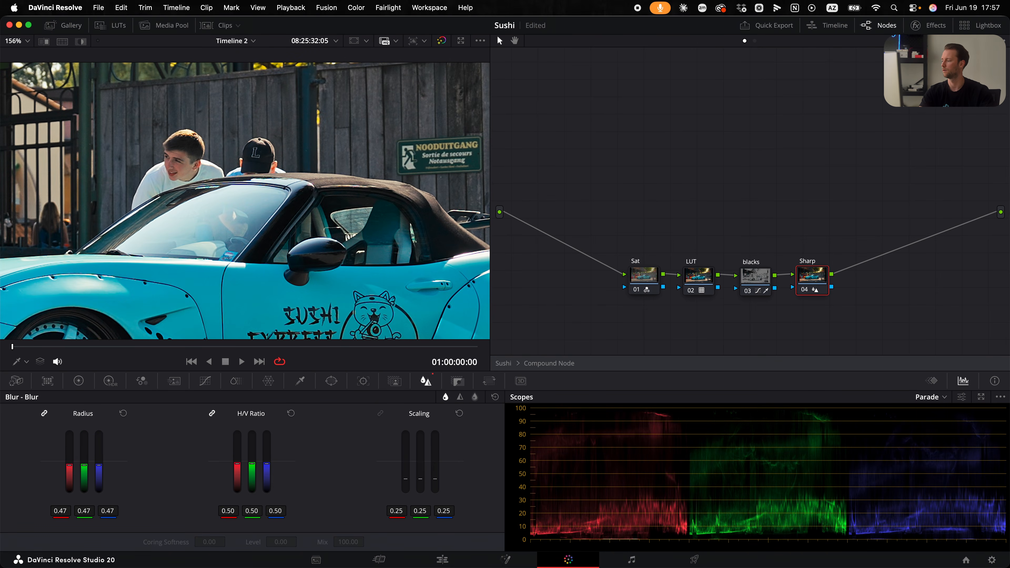
key(super+f)
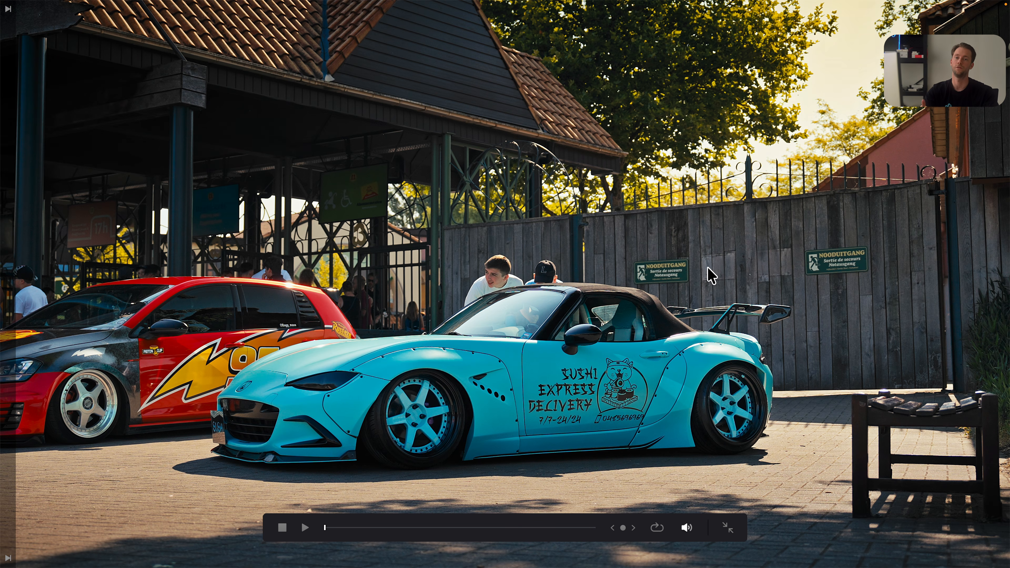